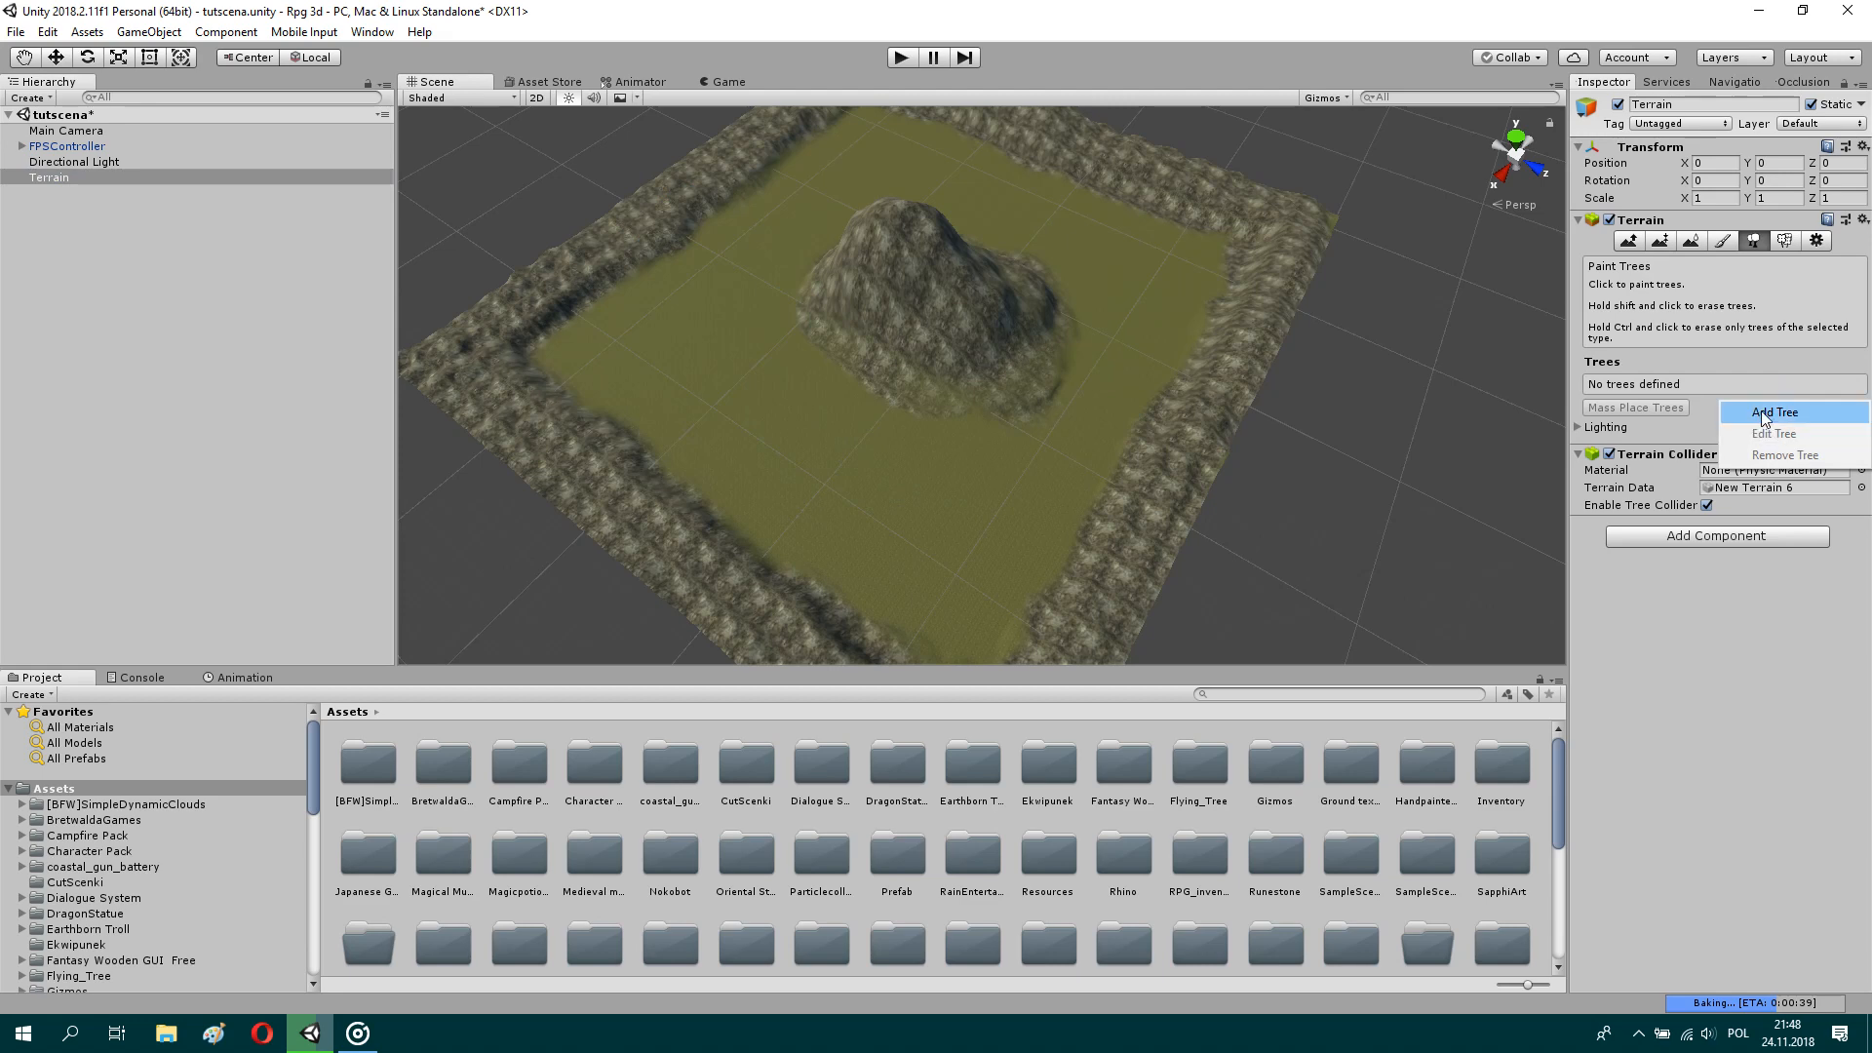
Step: Add the grass01 prefab from the Handpainted Forest Environment assets to the terrain's paintable trees
{"action": "left_click", "coordinate": [1764, 414]}
{"action": "left_click", "coordinate": [1084, 264]}
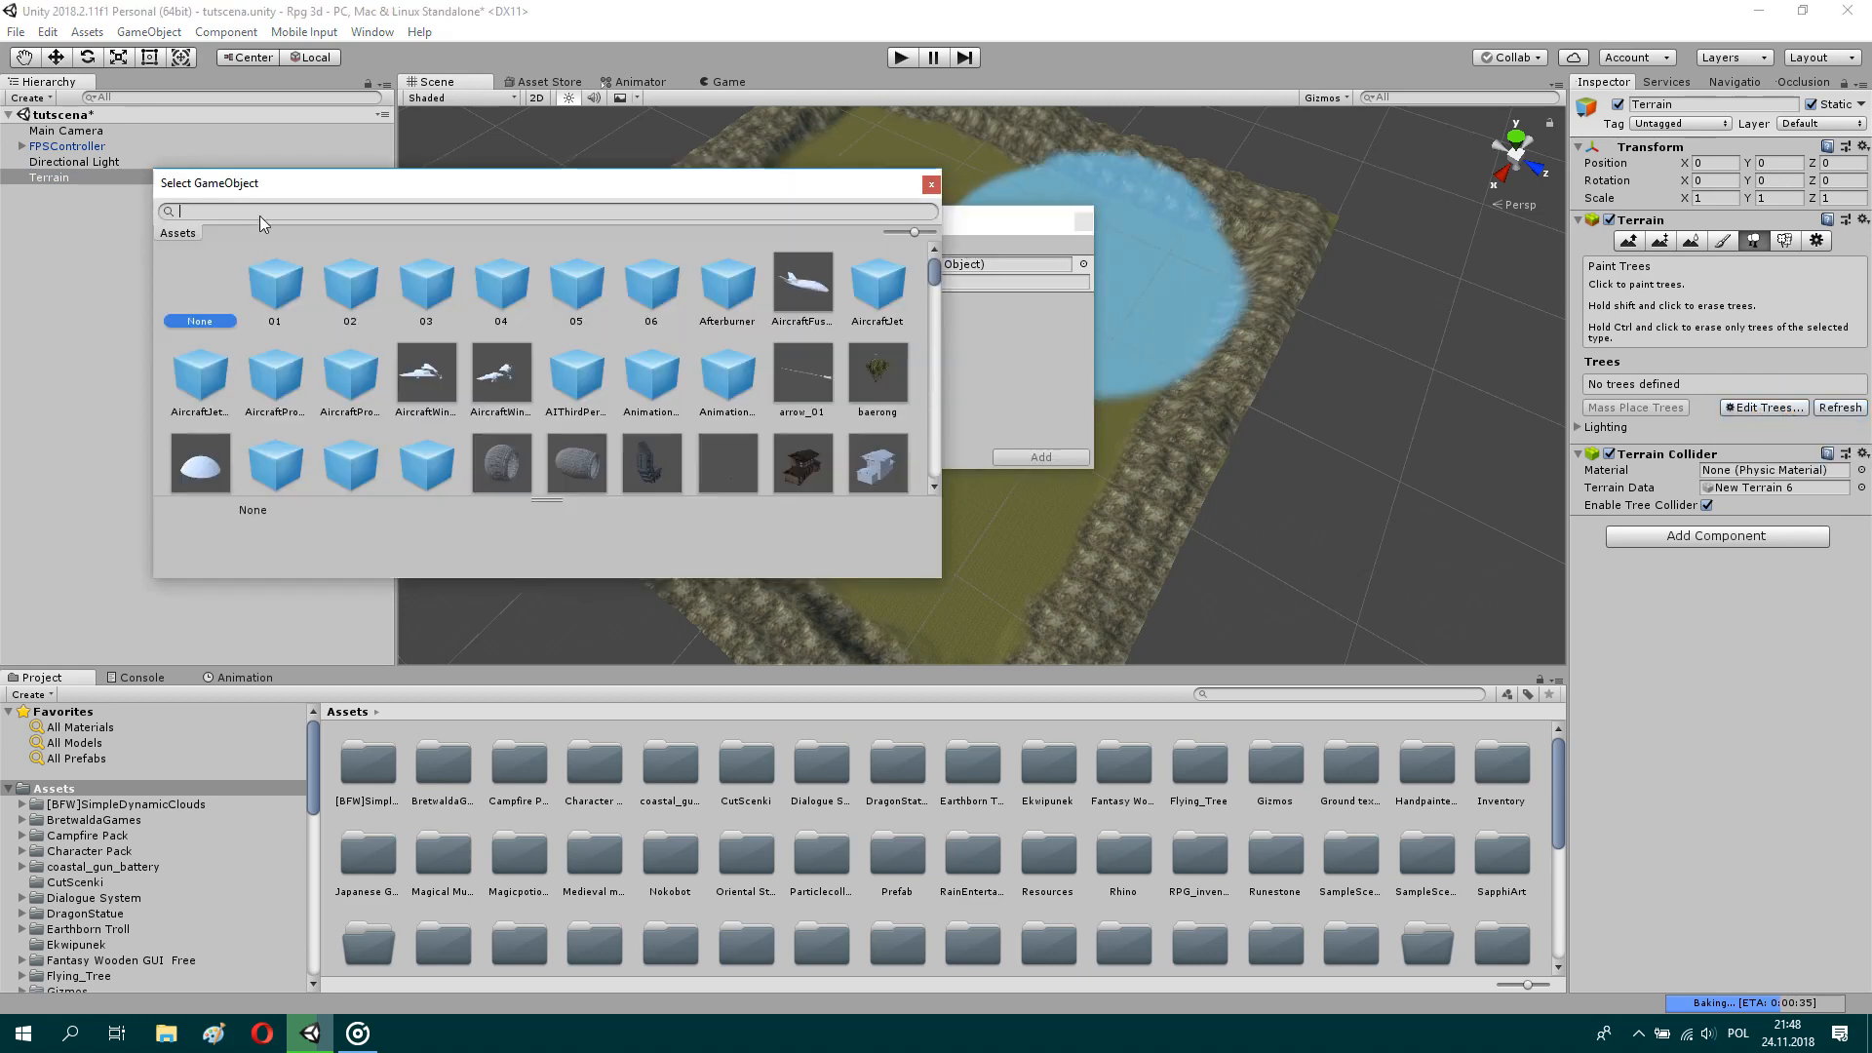
{"action": "type", "text": "grass"}
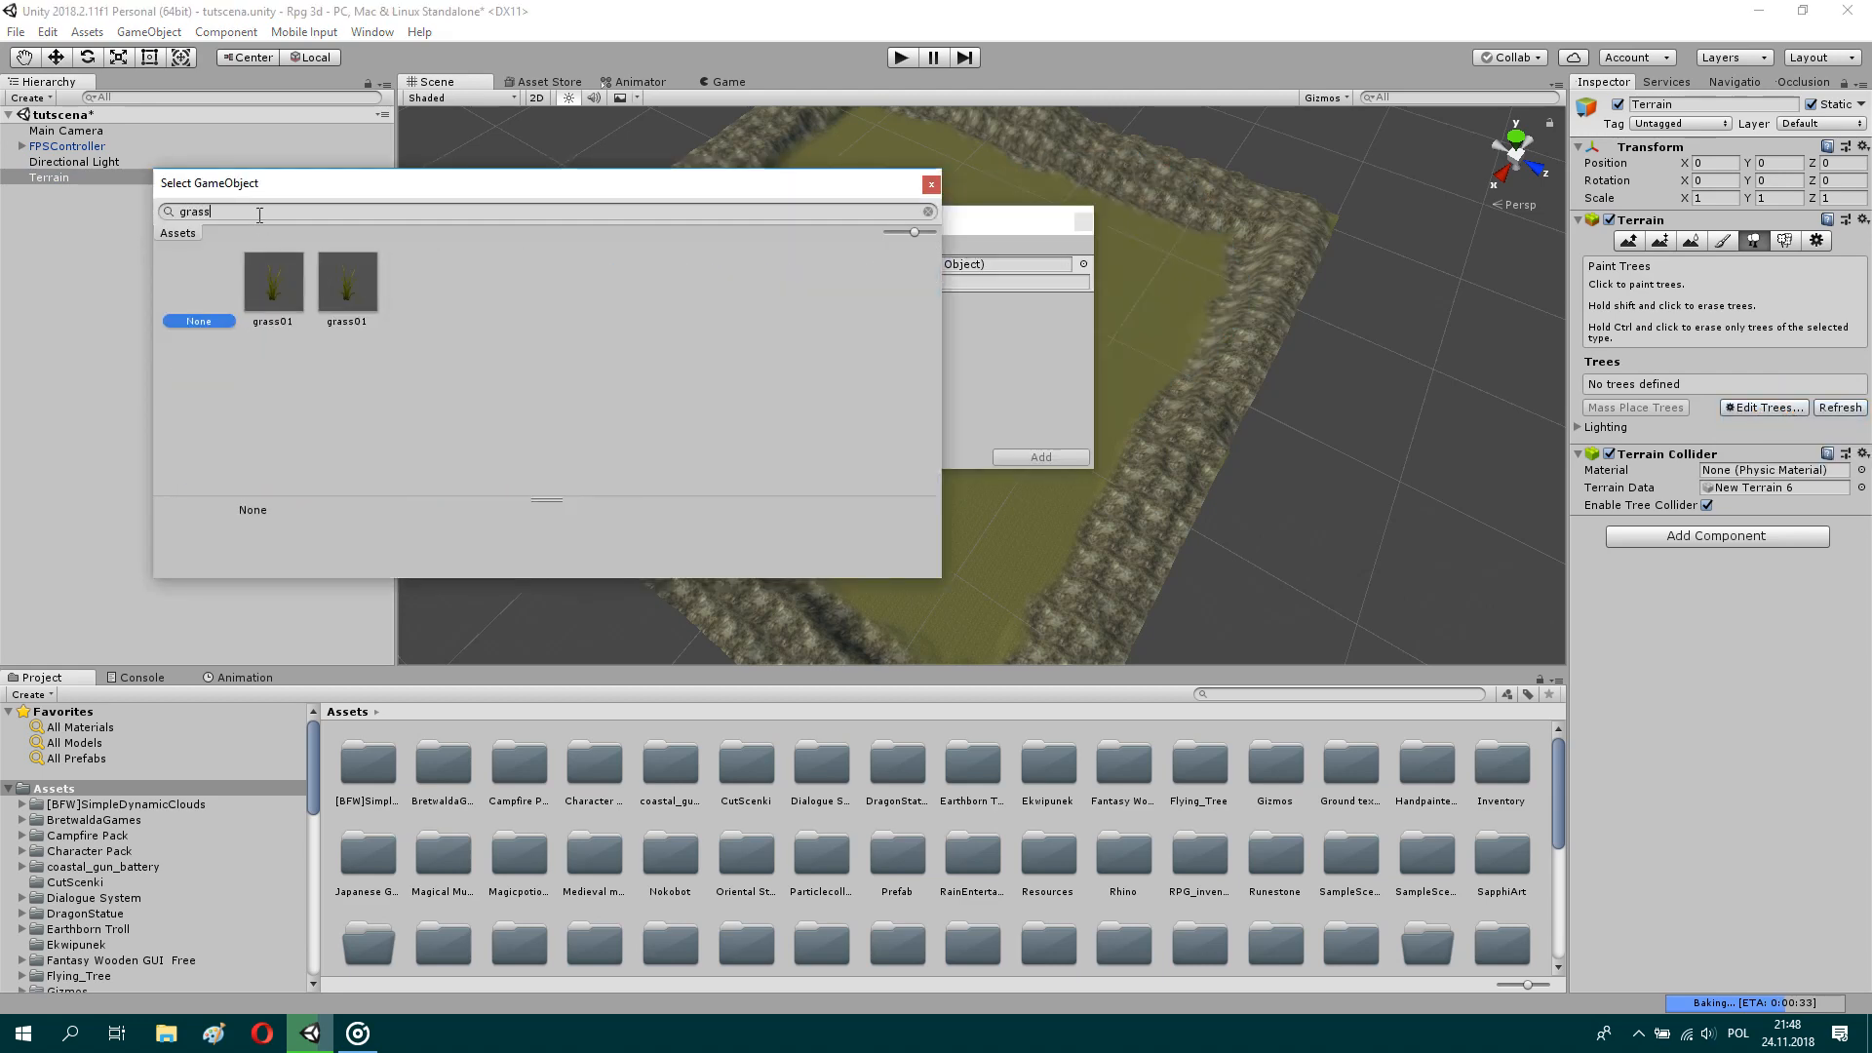
{"action": "left_click", "coordinate": [265, 276]}
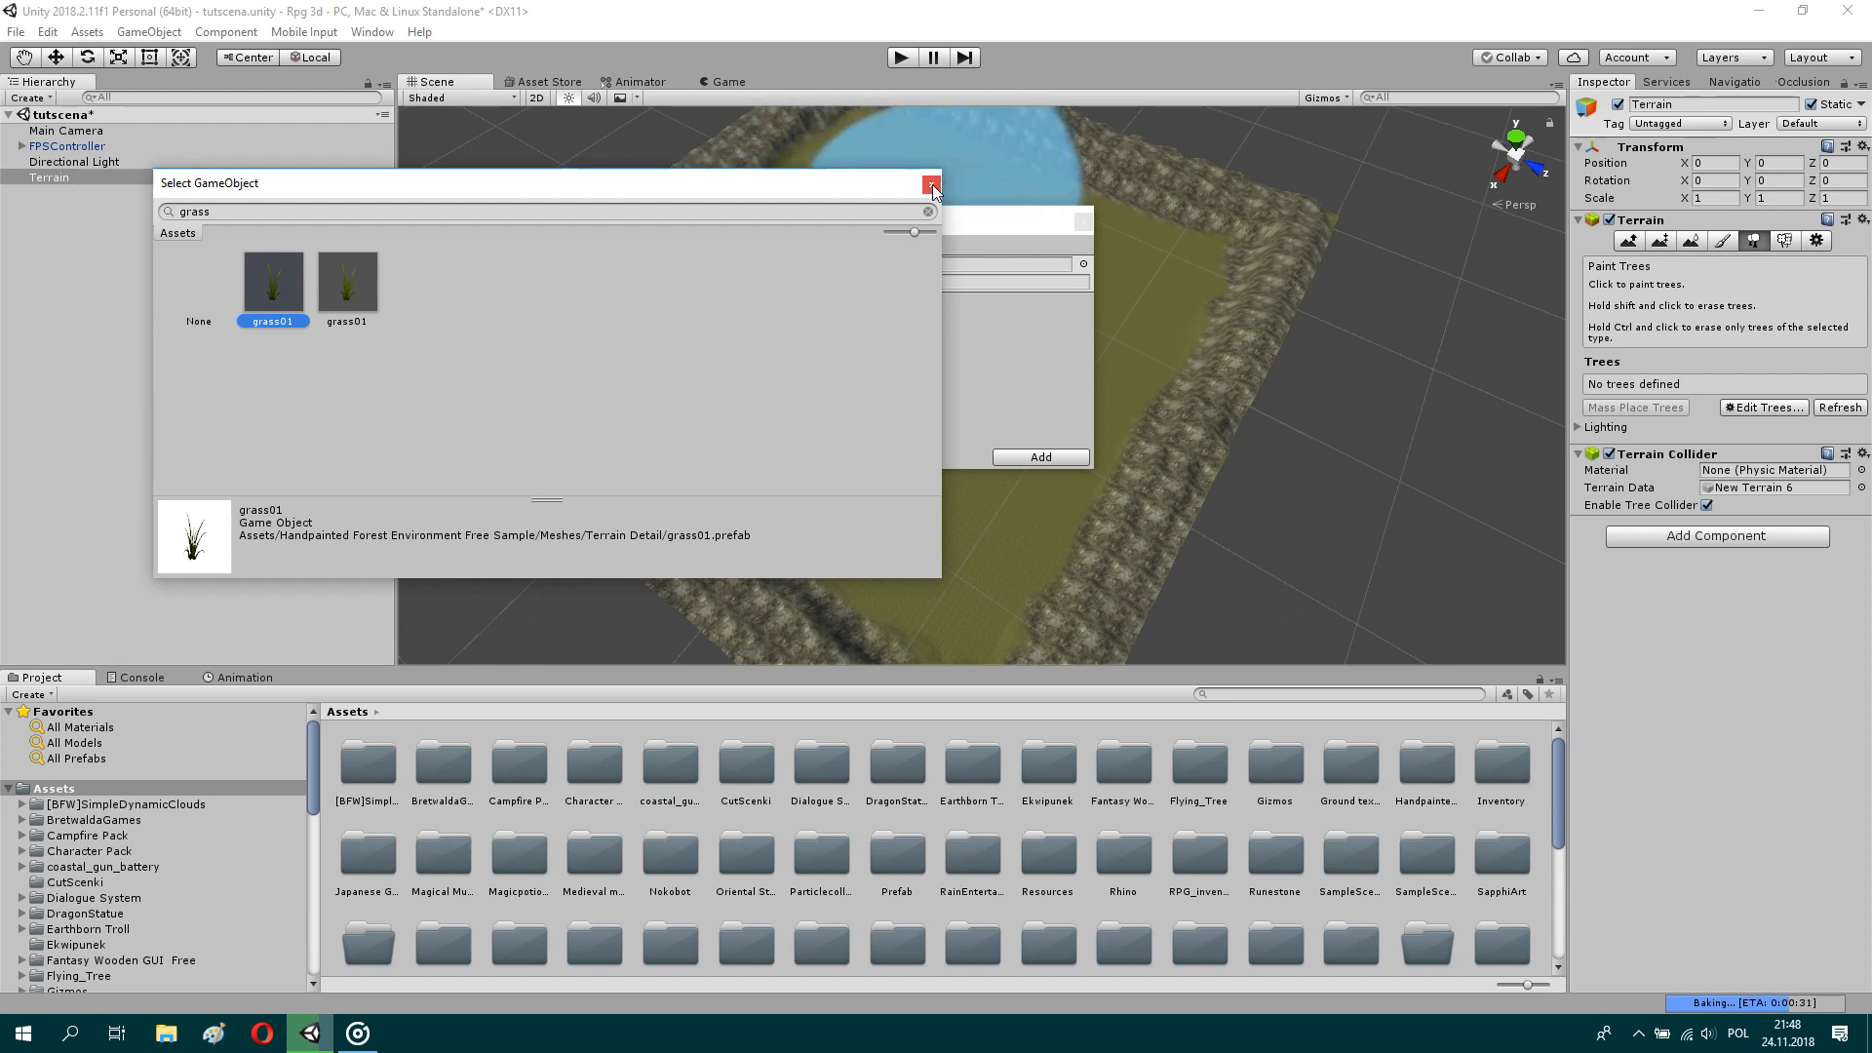
{"action": "left_click", "coordinate": [1032, 425]}
{"action": "left_click", "coordinate": [1023, 458]}
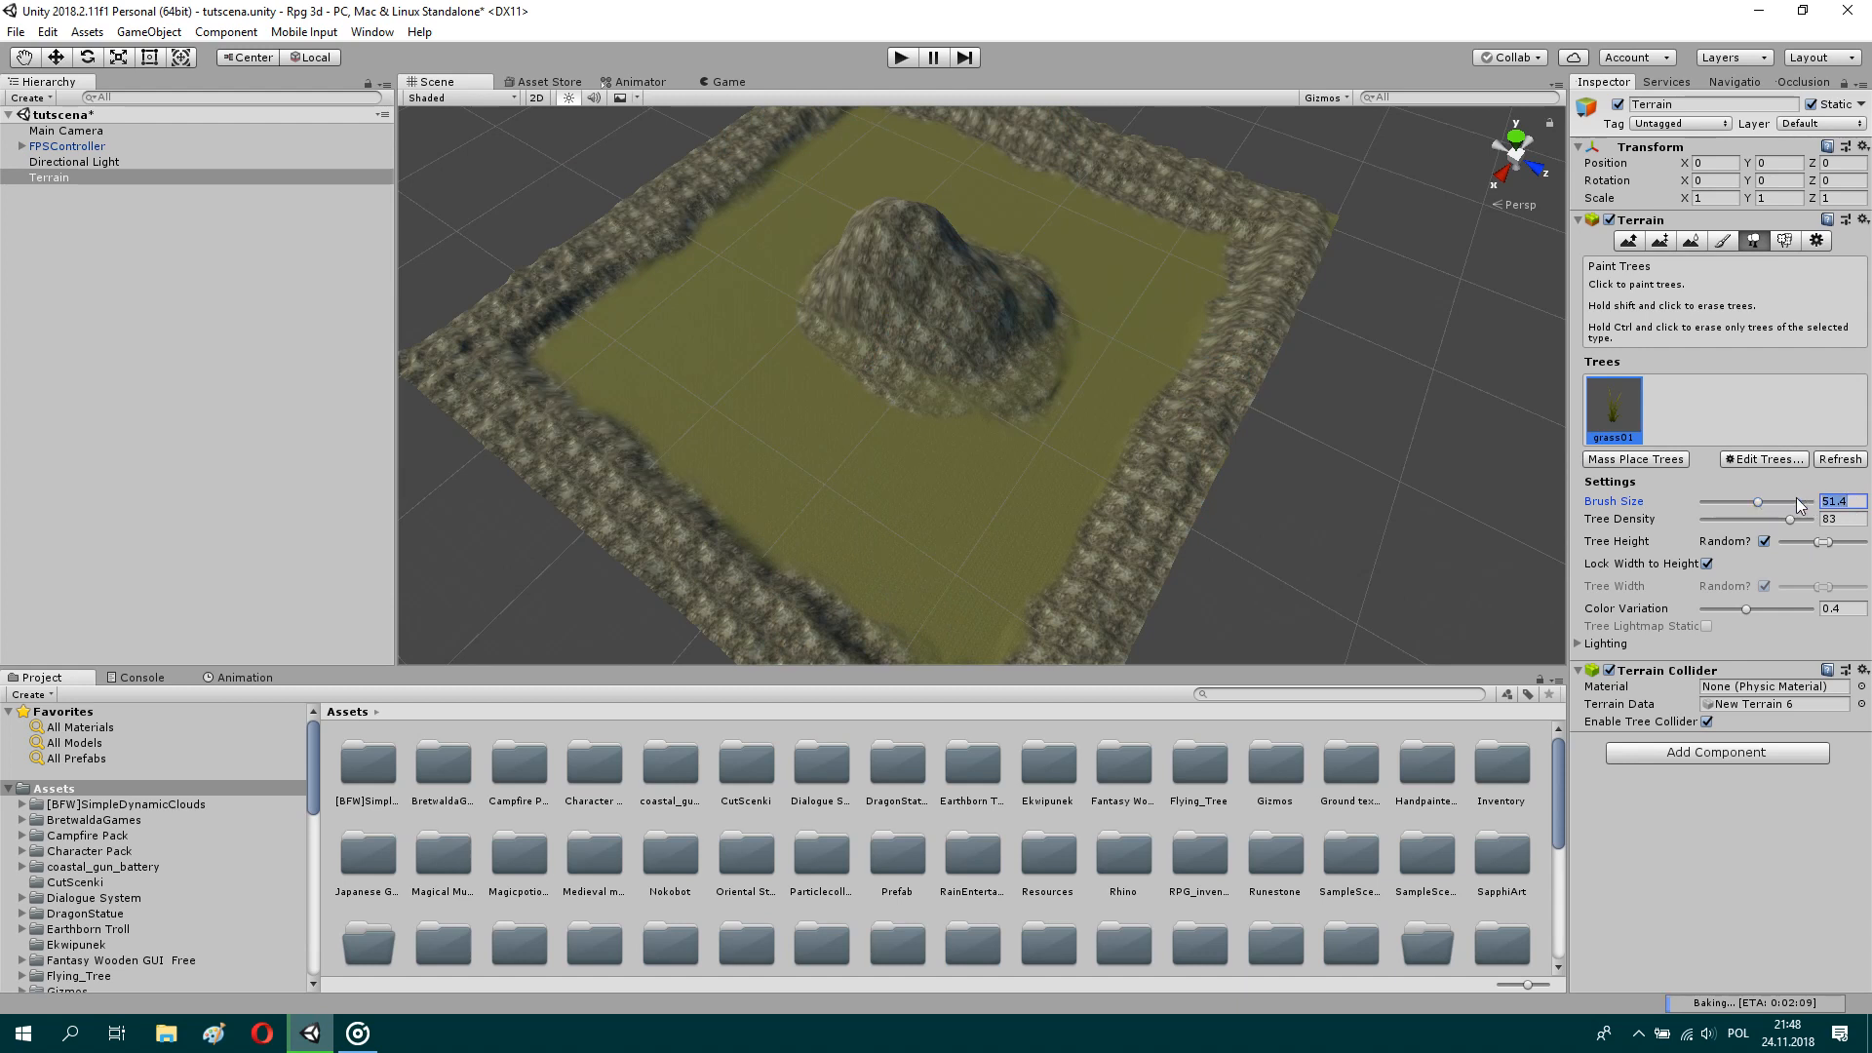
Step: Paint grass01 across the terrain floor with brush size 50 and tree density 60, and reduce the brush size to about 26.6
{"action": "type", "text": "50"}
{"action": "left_click", "coordinate": [951, 555]}
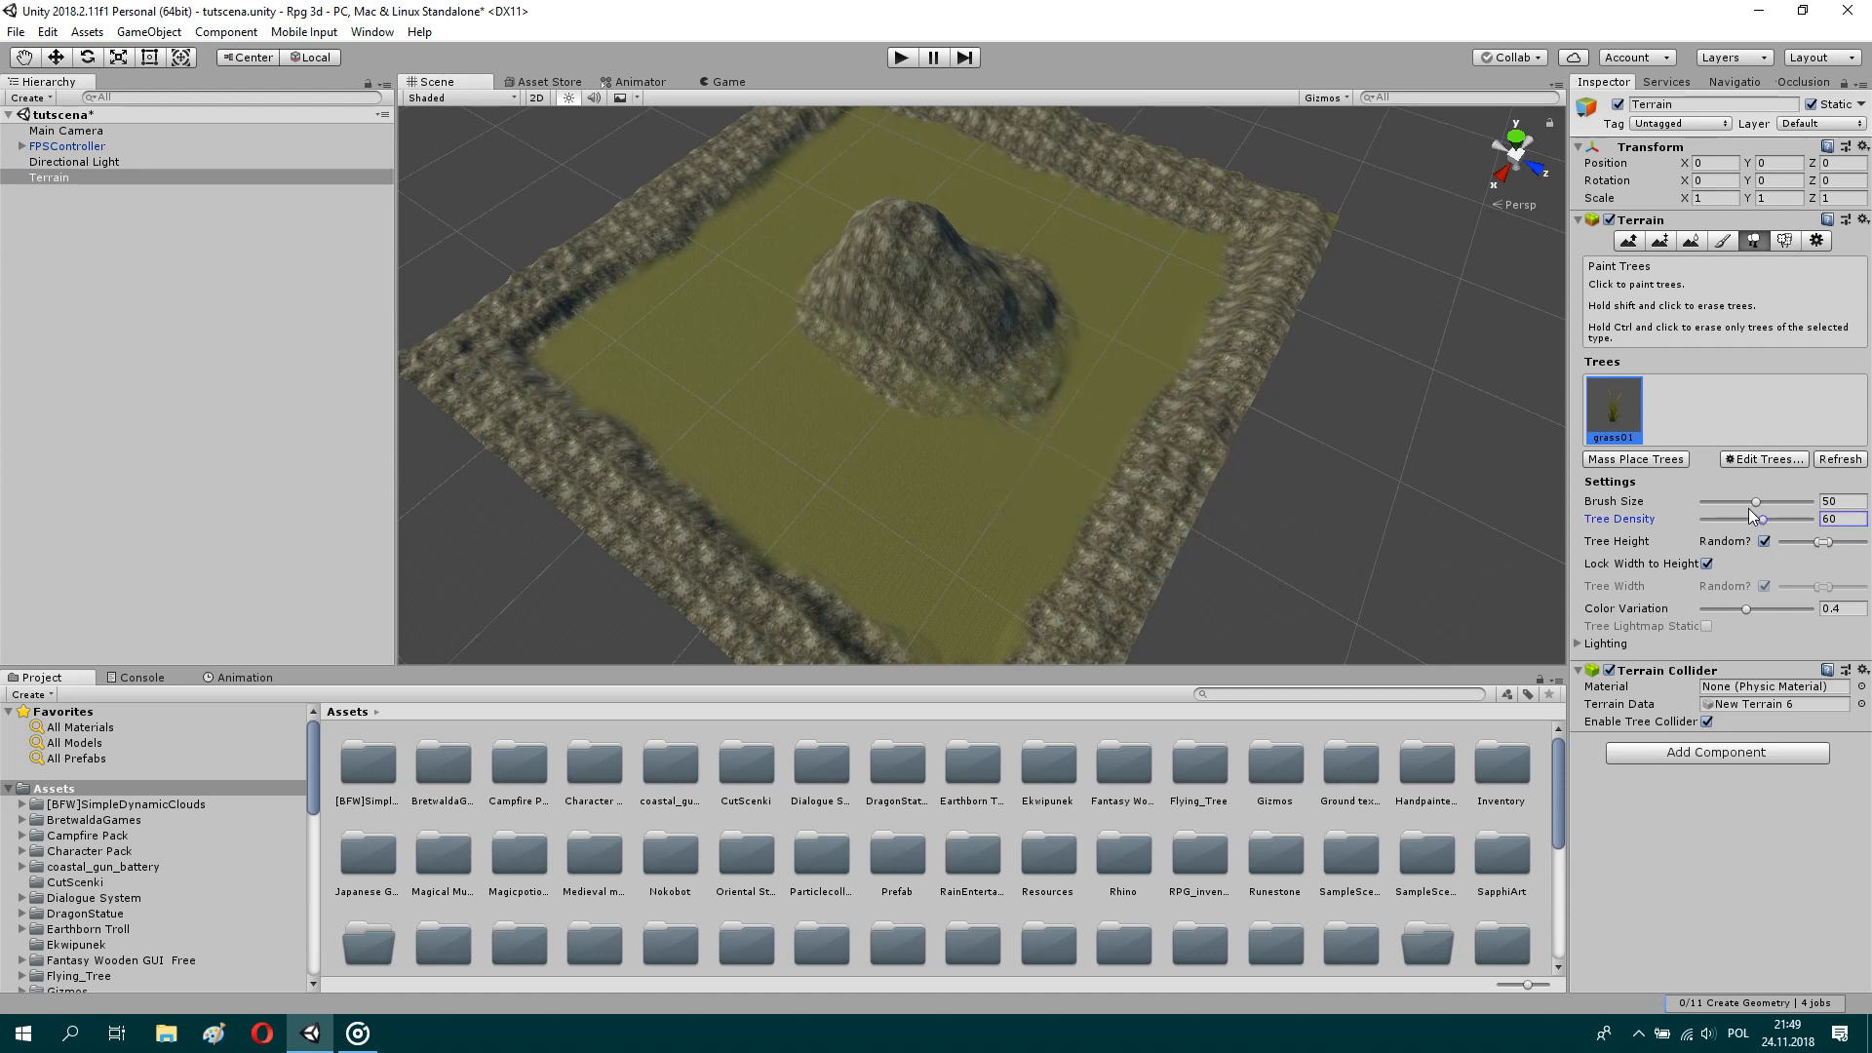
{"action": "left_click_drag", "start_coordinate": [1758, 501], "coordinate": [1730, 501]}
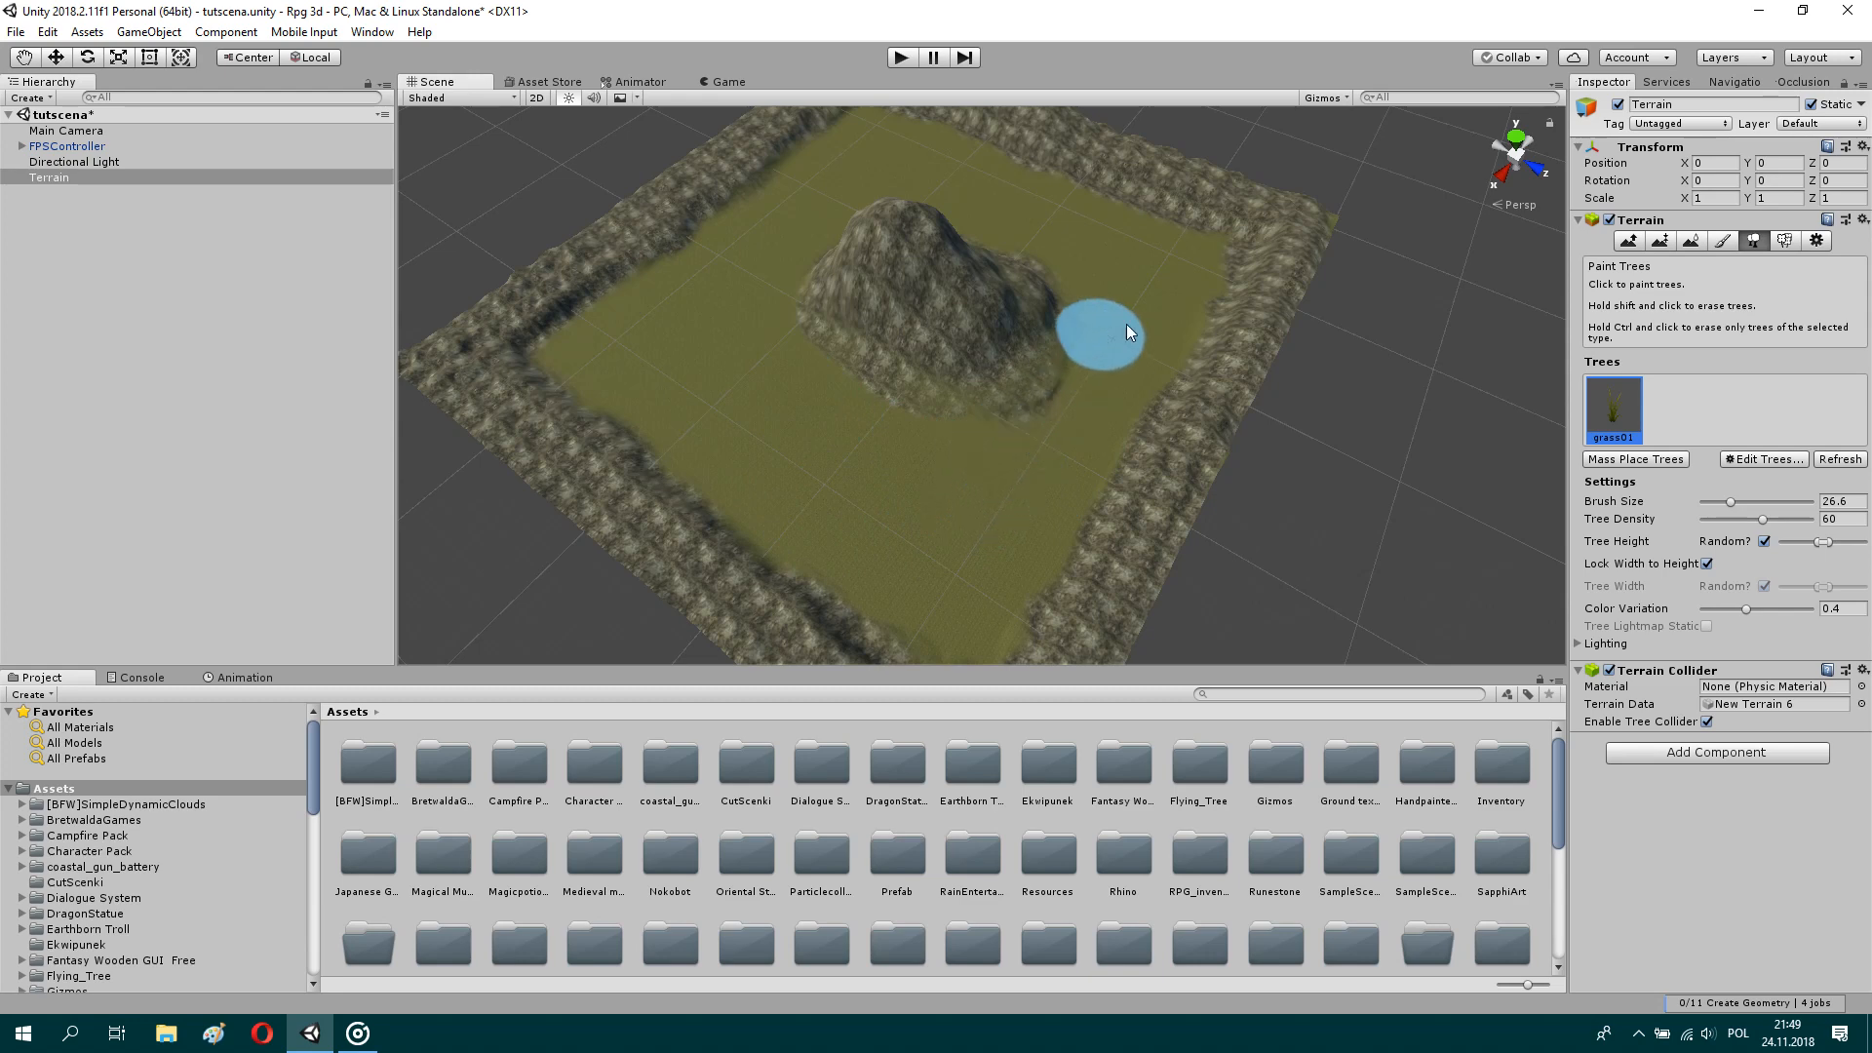
Step: Run the scene in play mode, walk through the painted grass to inspect it, and stop the playback
{"action": "left_click", "coordinate": [900, 56]}
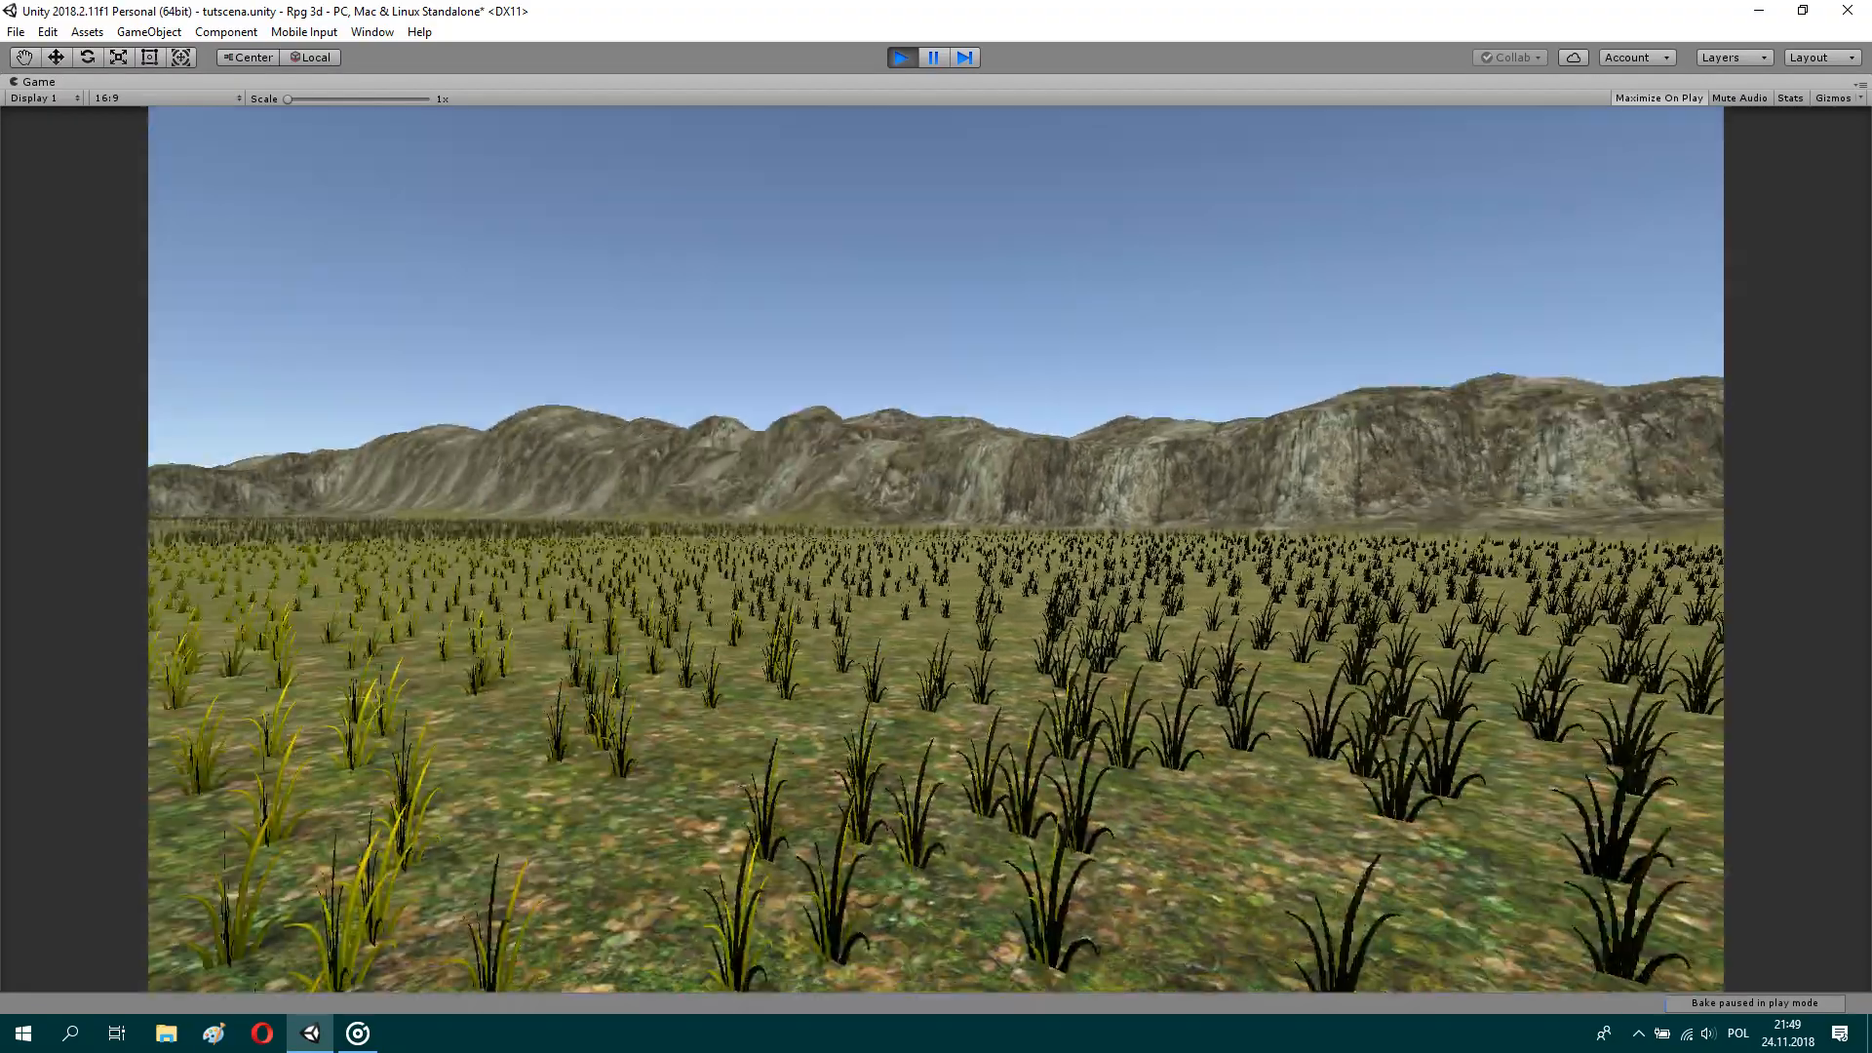
{"action": "key", "text": "w"}
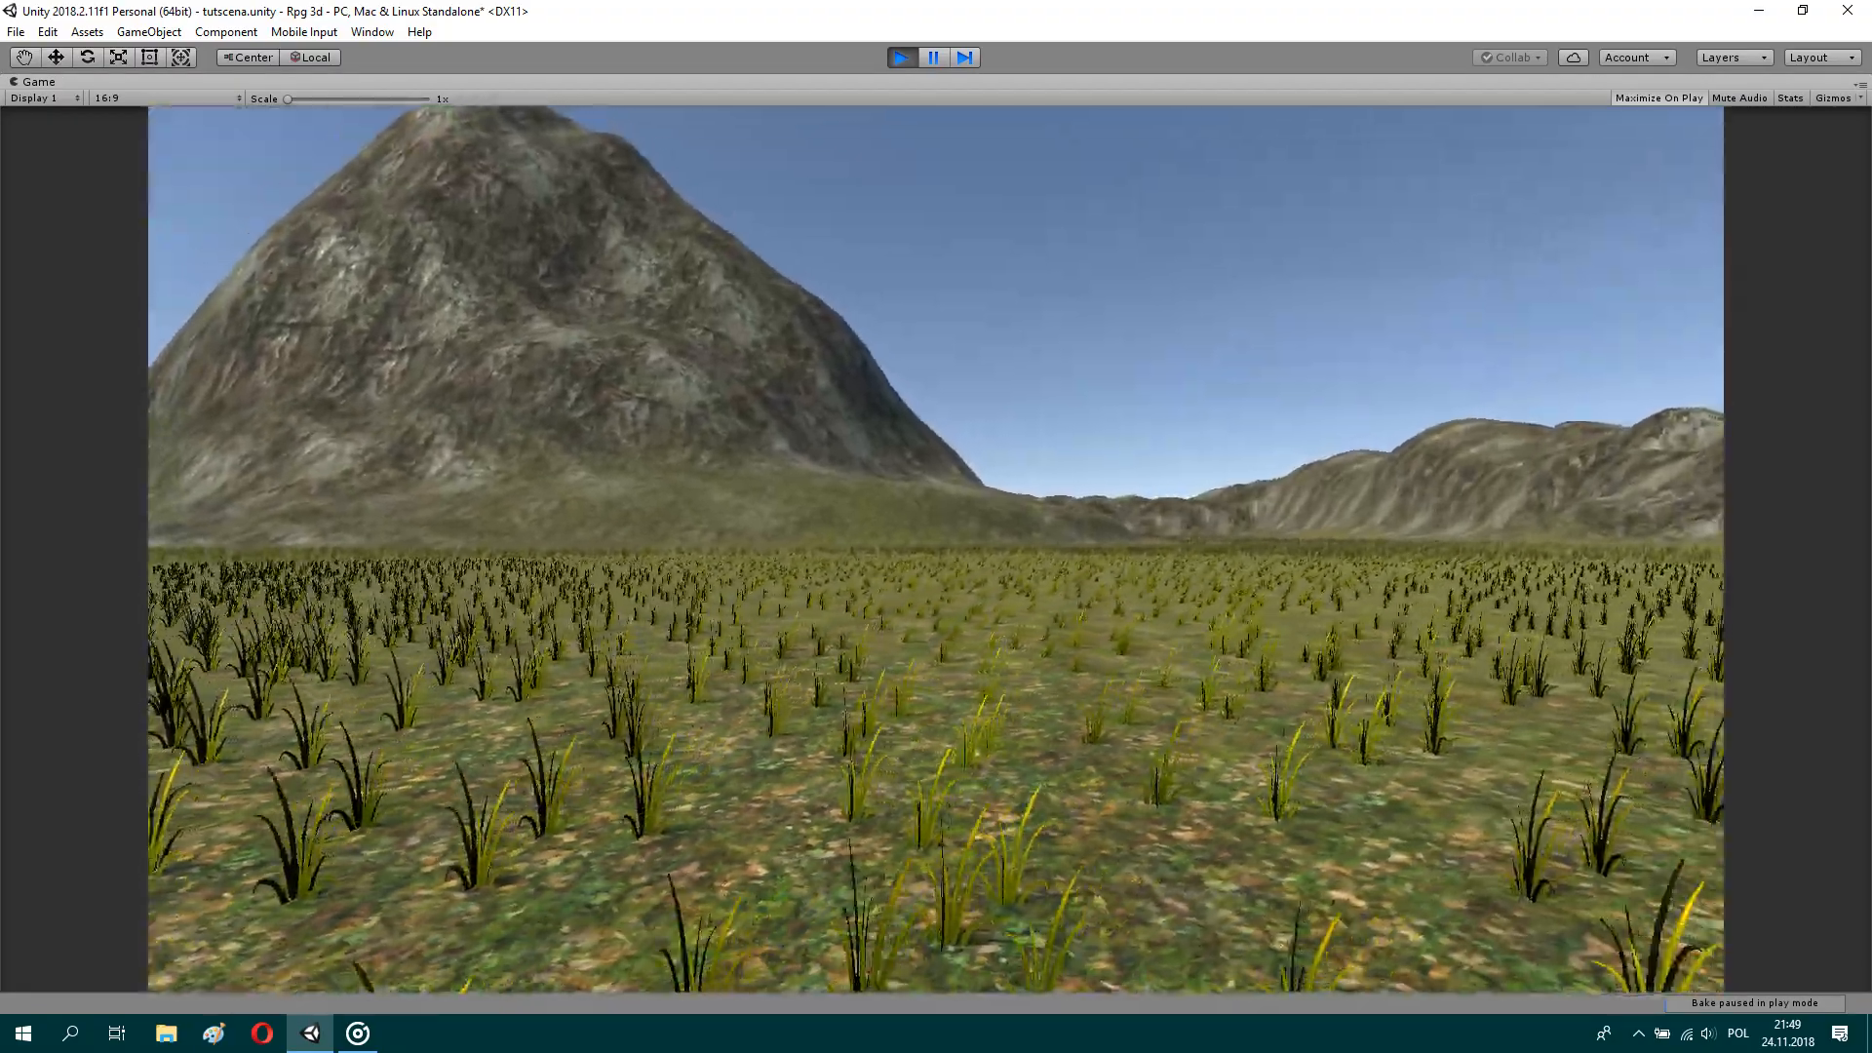
{"action": "key", "text": "w"}
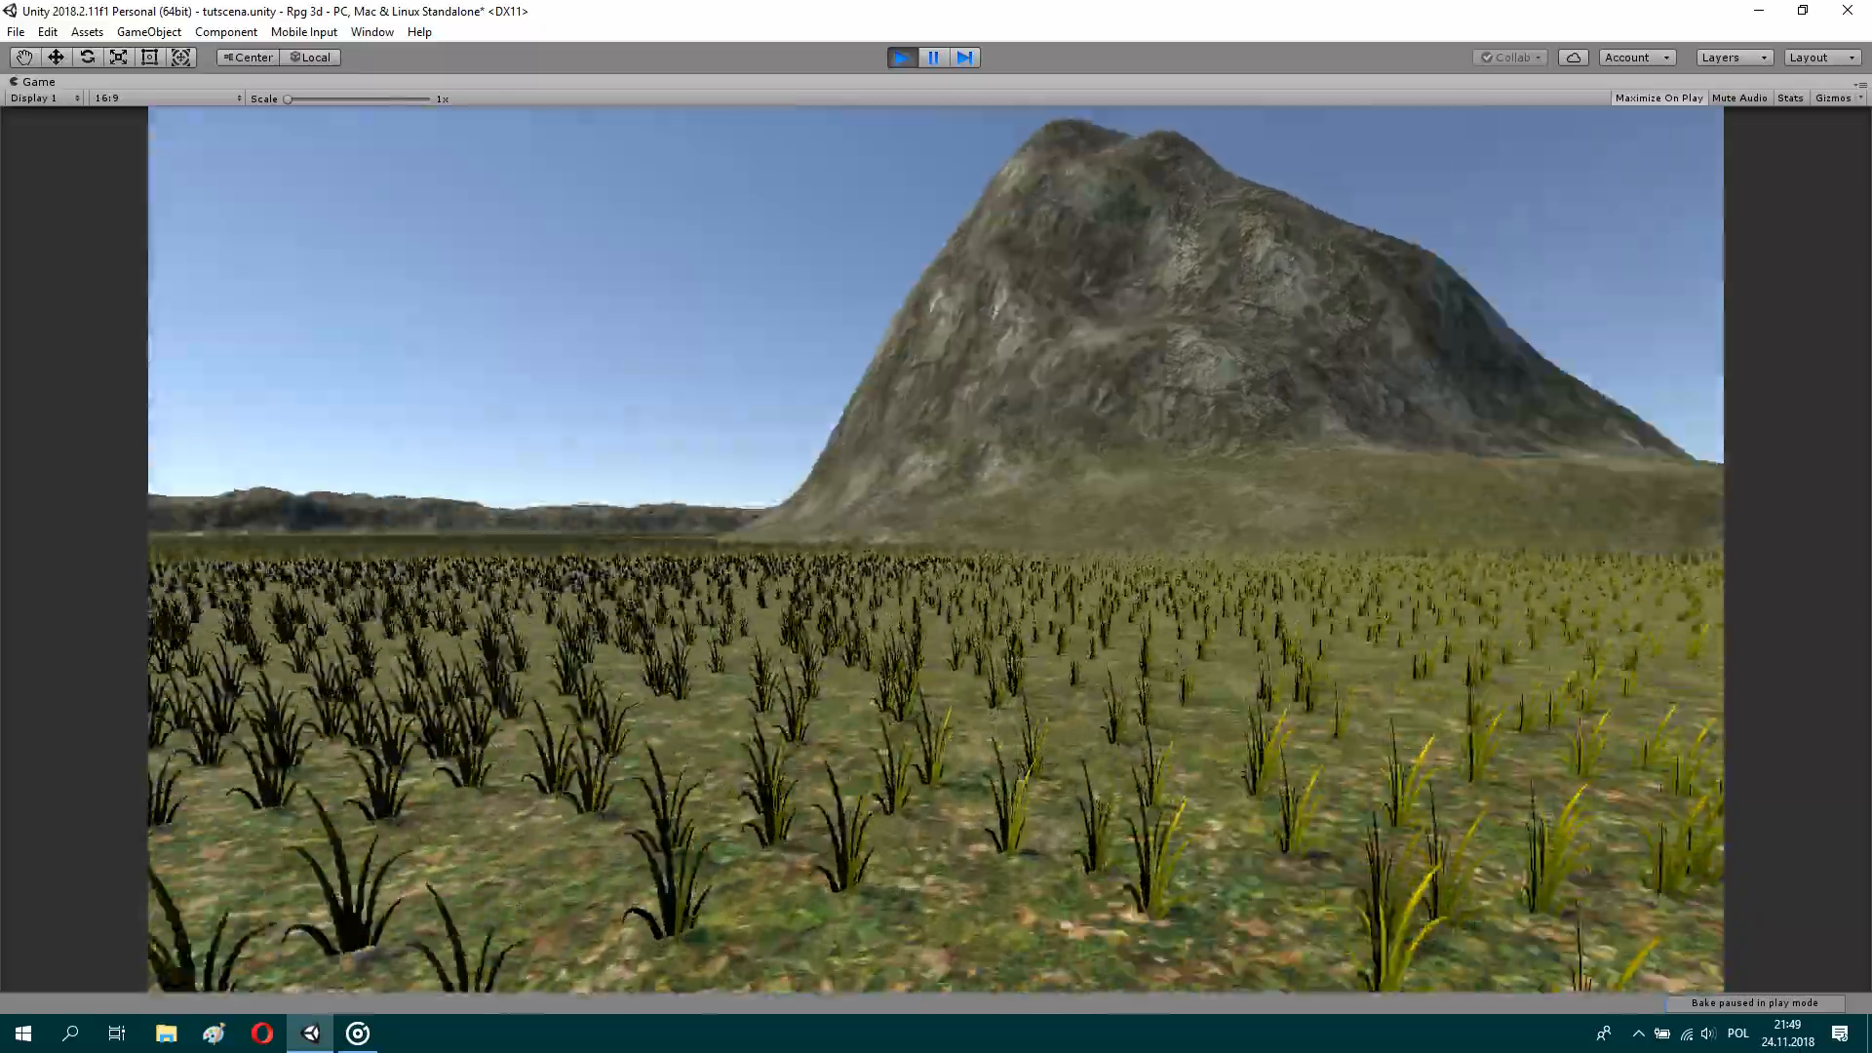
{"action": "key", "text": "w"}
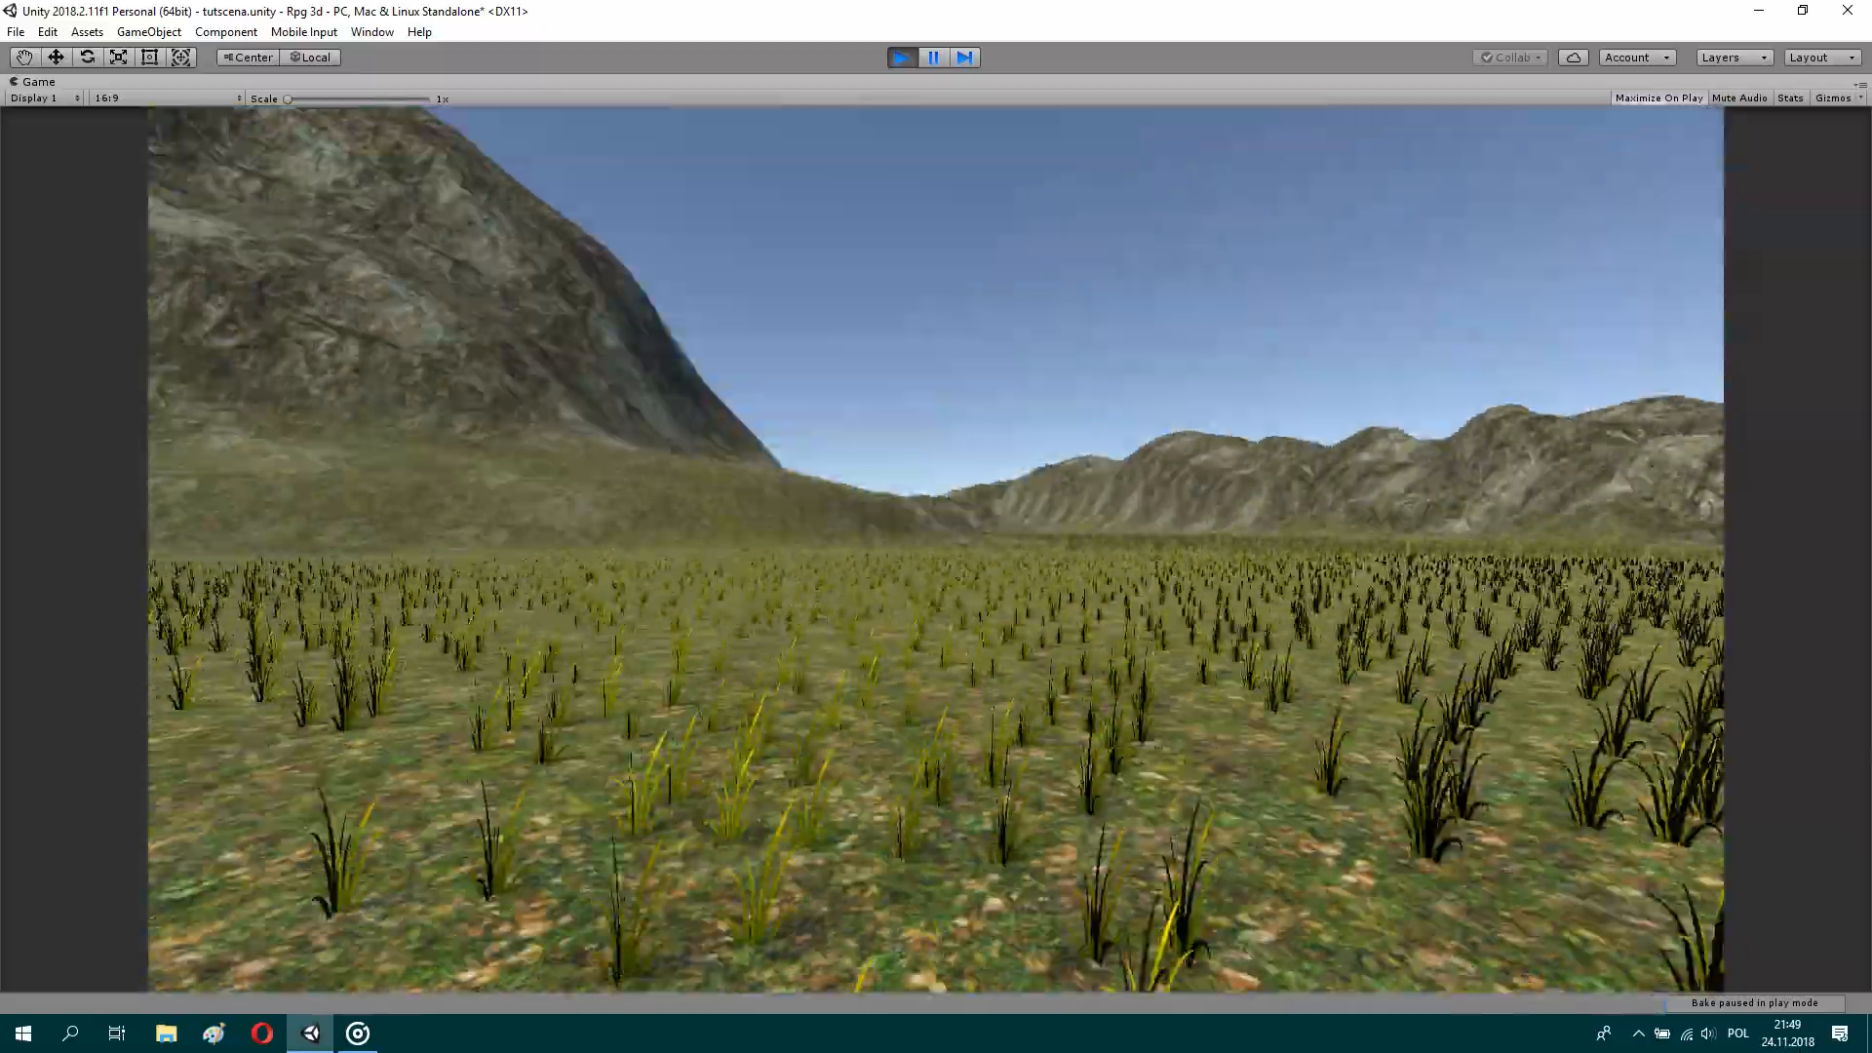
{"action": "key", "text": "w"}
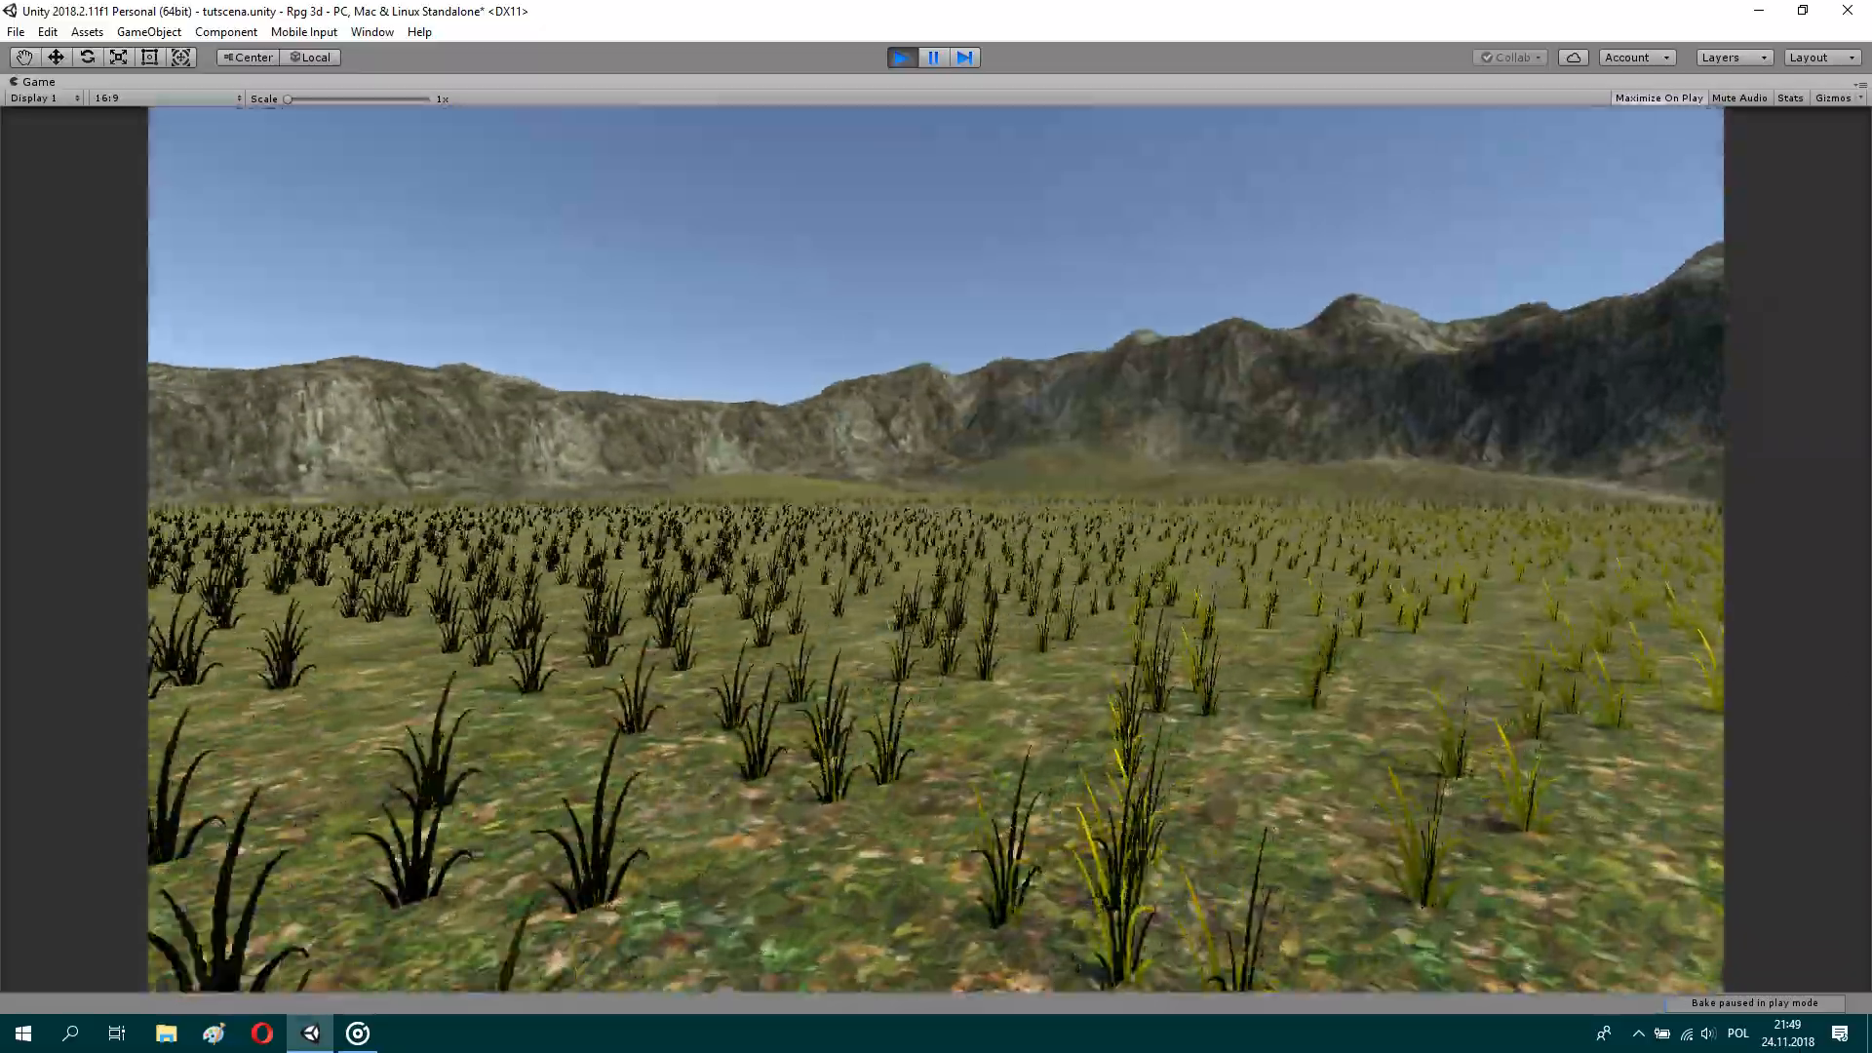
{"action": "key", "text": "w"}
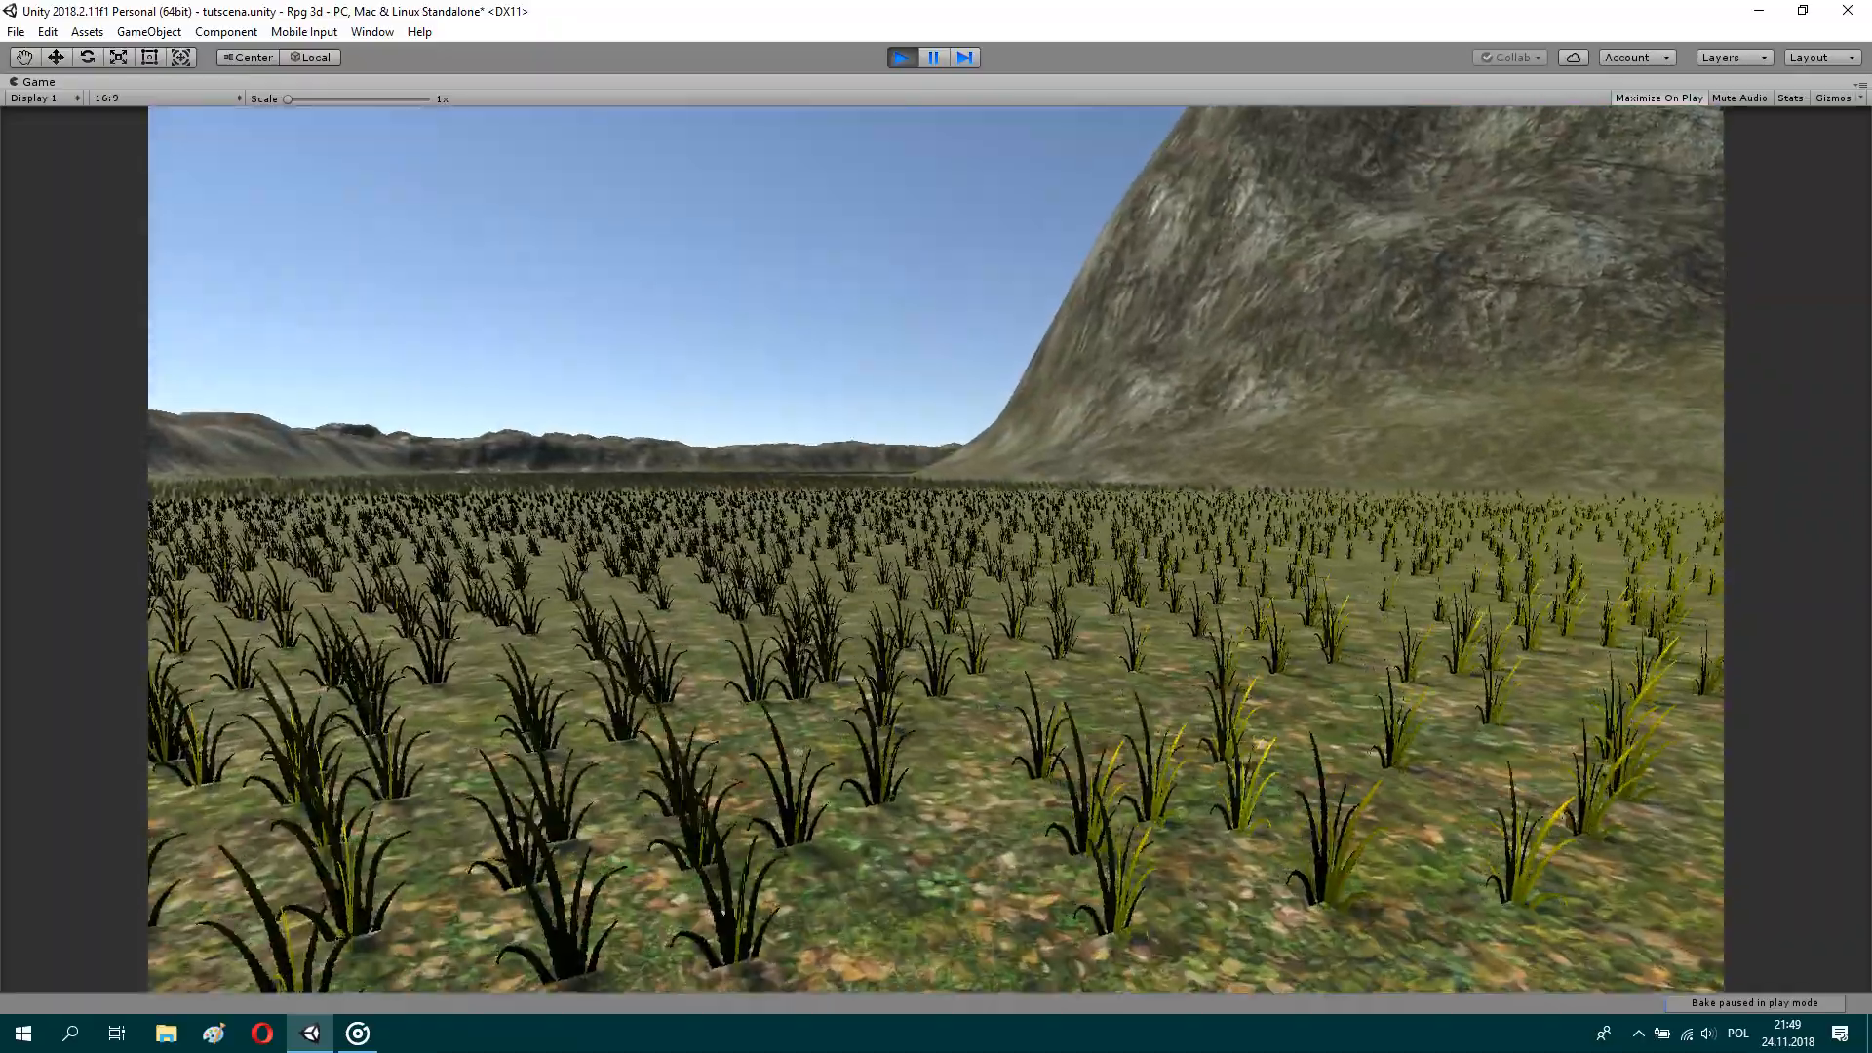
{"action": "key", "text": "w"}
{"action": "key", "text": "Escape"}
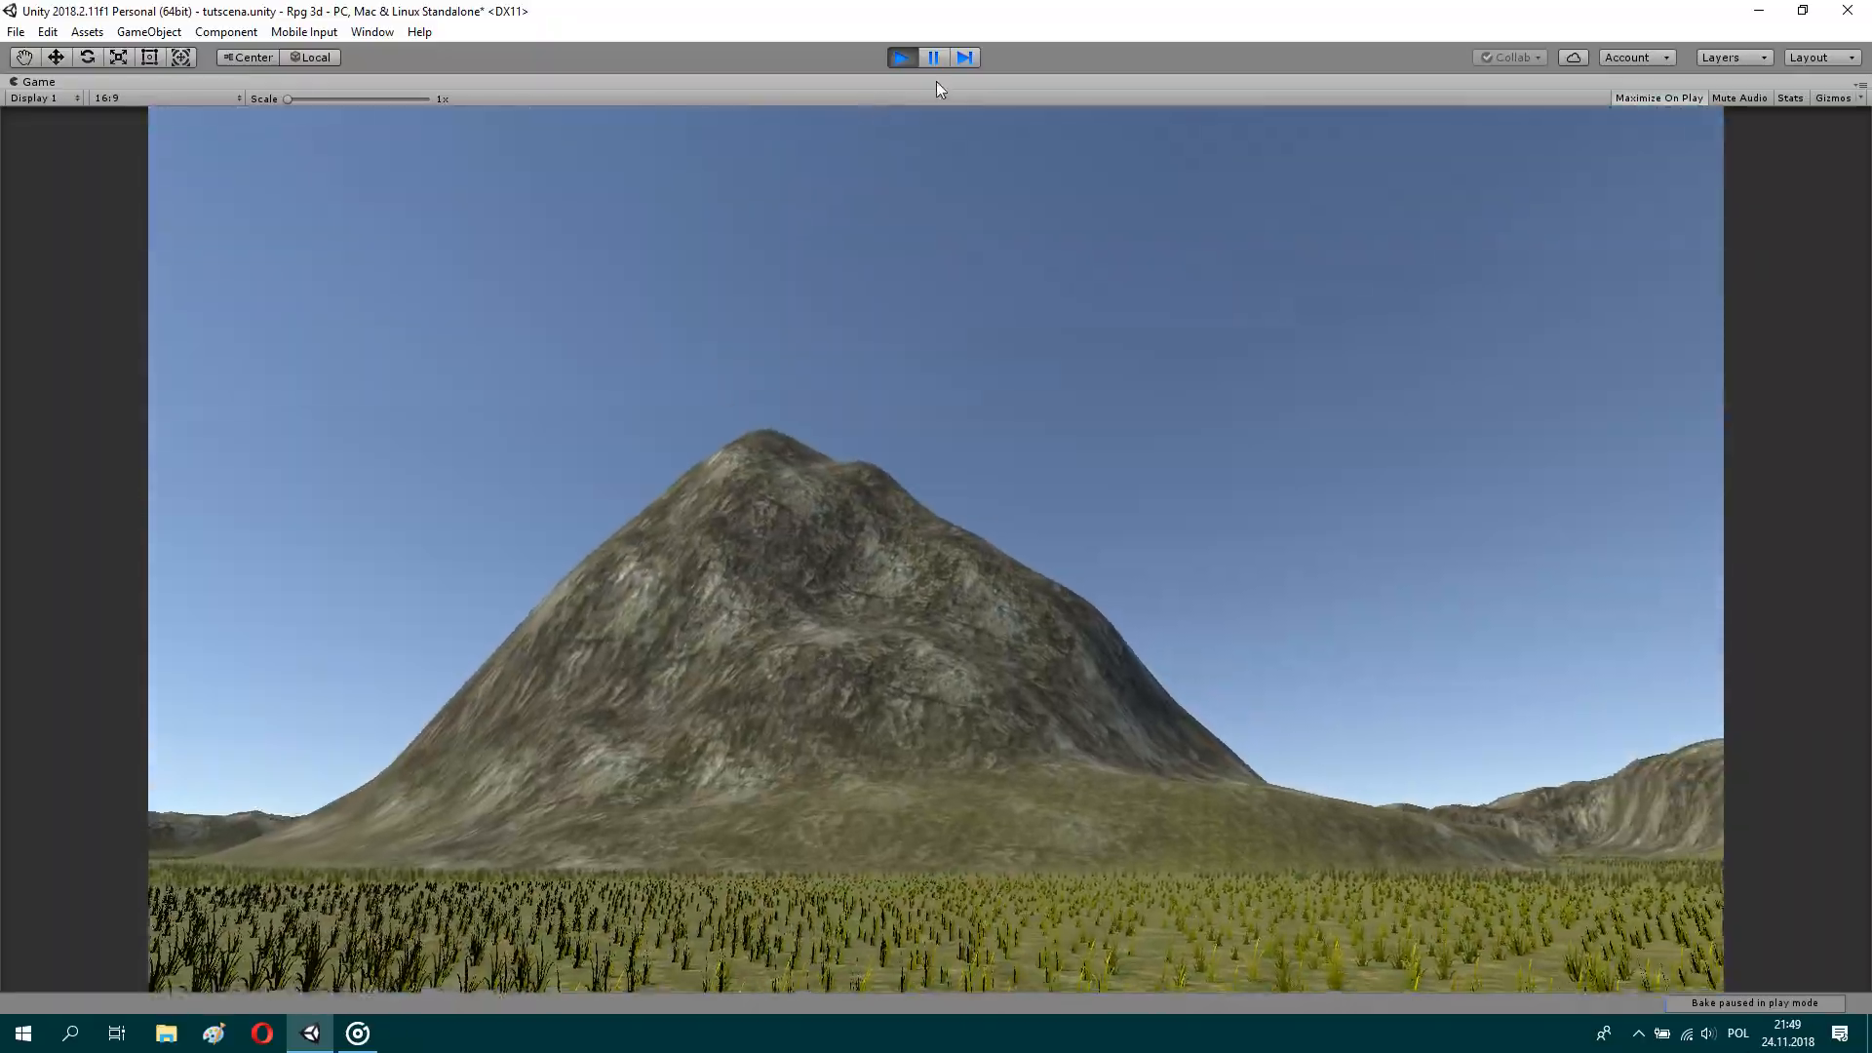
{"action": "left_click", "coordinate": [901, 58]}
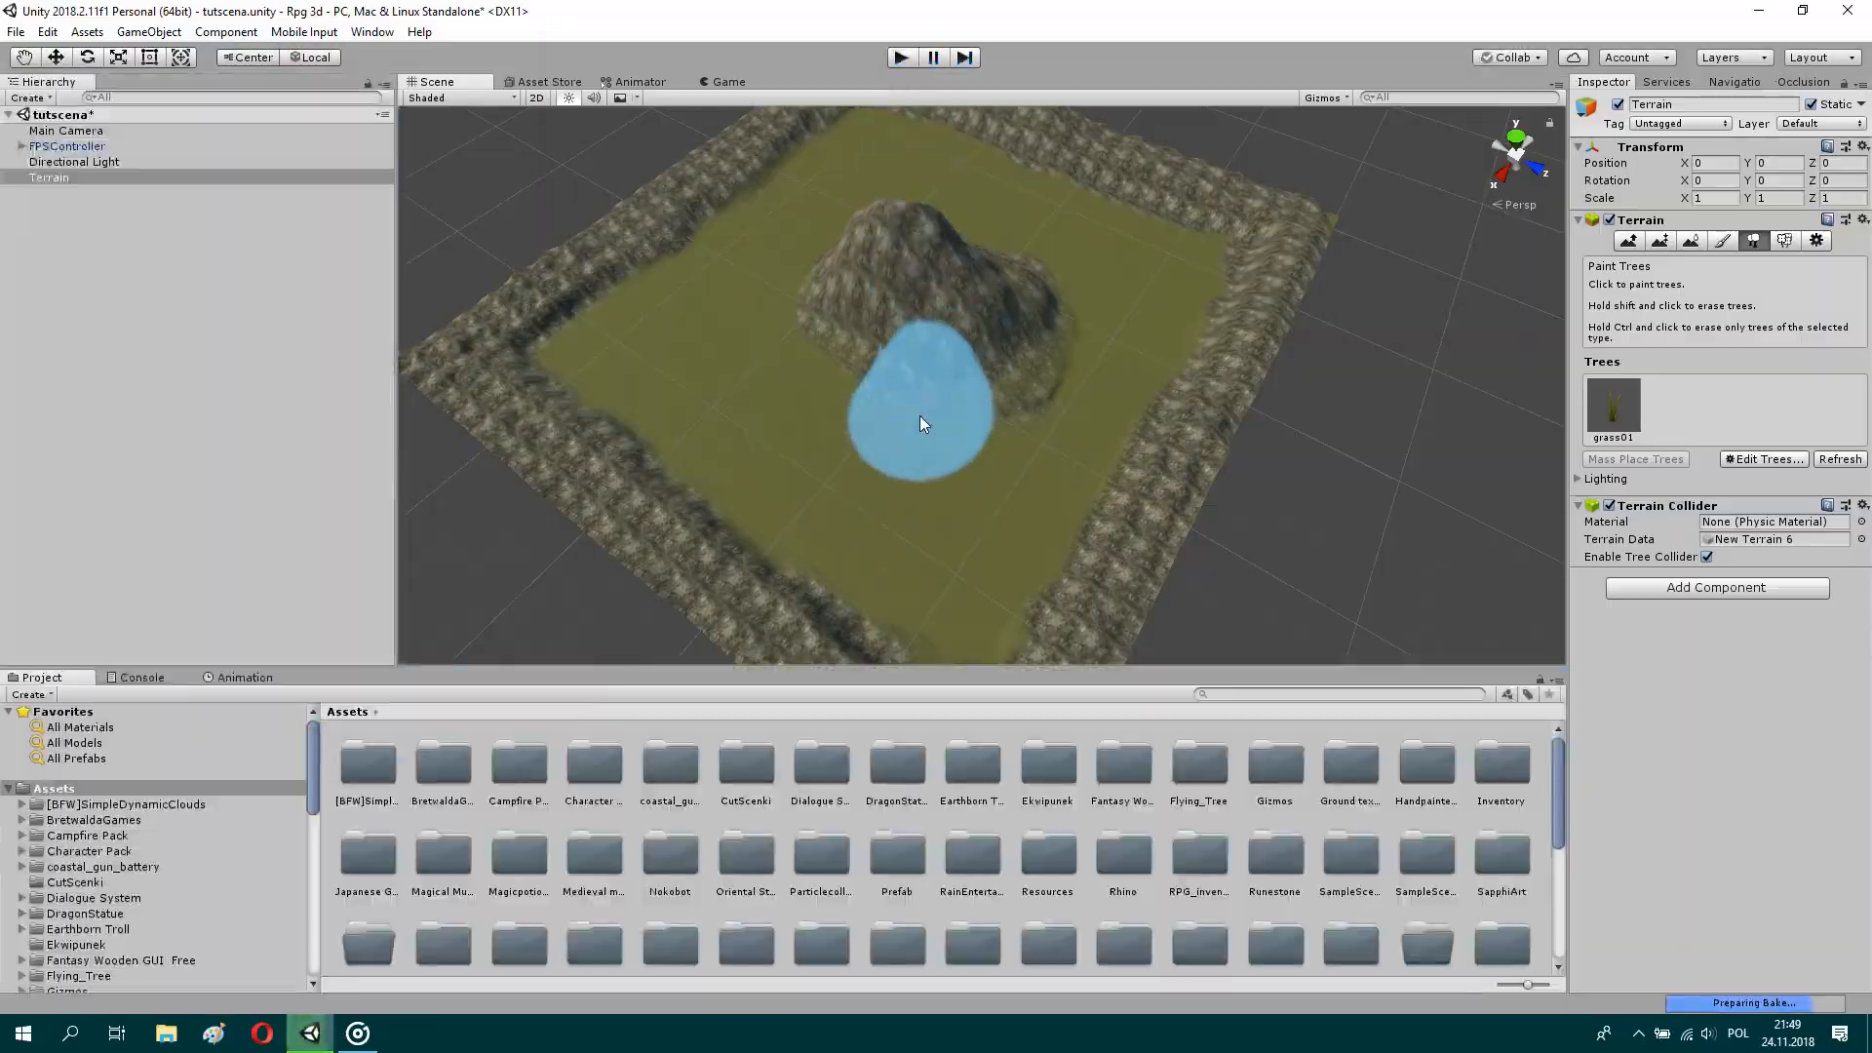
Step: Erase the painted grass01 from the terrain with the brush size set to 100
{"action": "left_click", "coordinate": [1618, 404]}
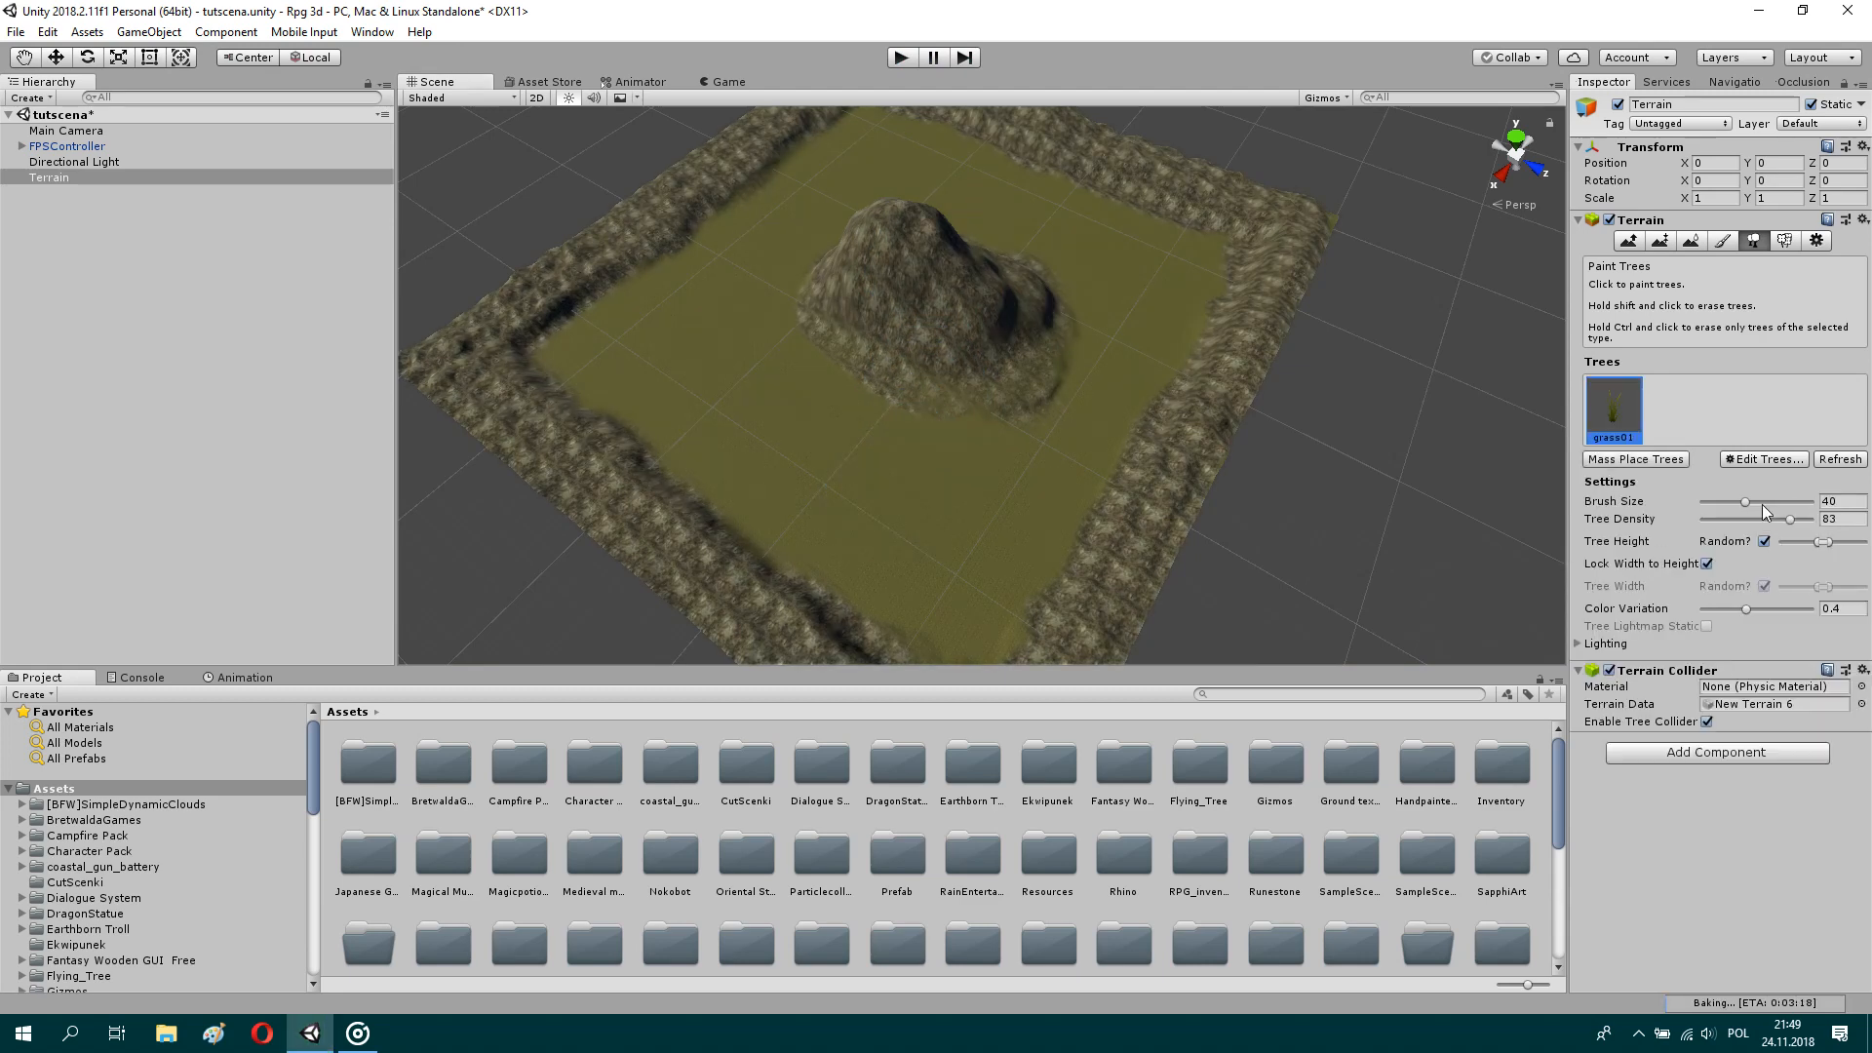
{"action": "left_click_drag", "start_coordinate": [1744, 502], "coordinate": [1813, 502]}
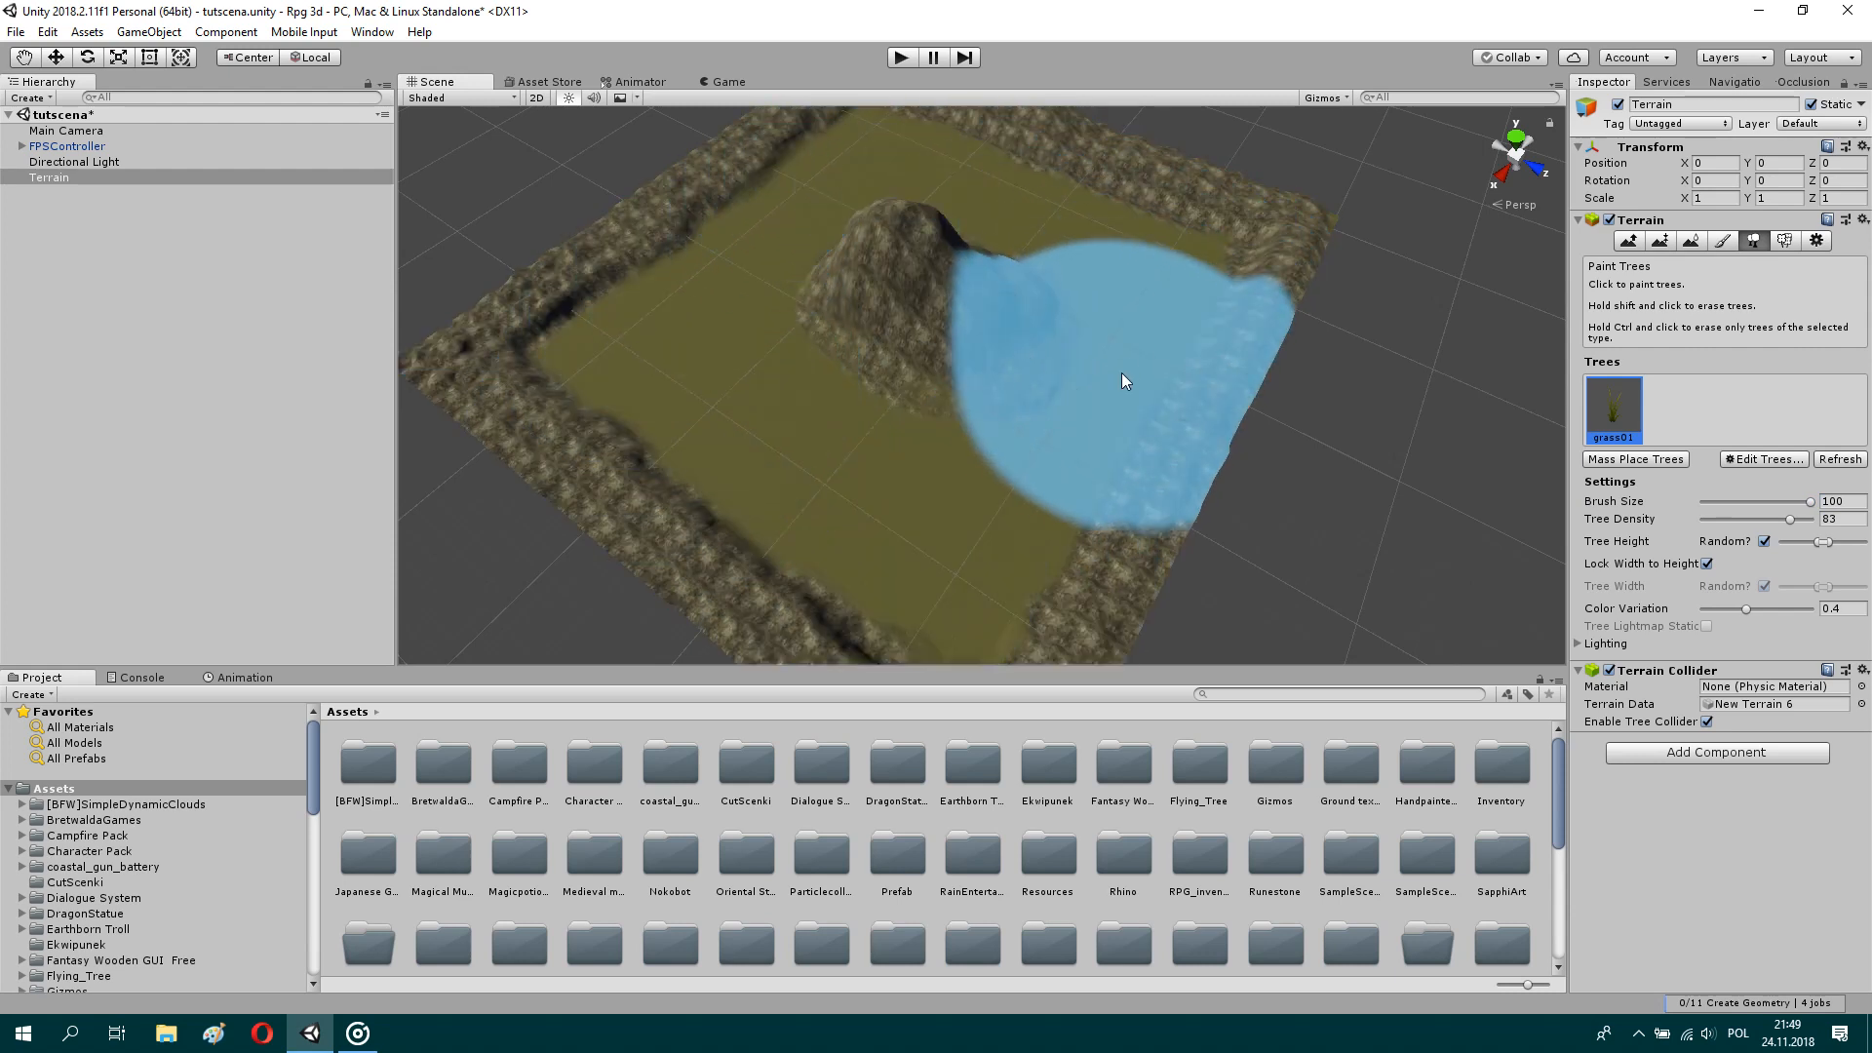
Step: Add the danpungFall prefab from the TreeCollection assets to the terrain's paintable trees
{"action": "left_click", "coordinate": [1760, 461]}
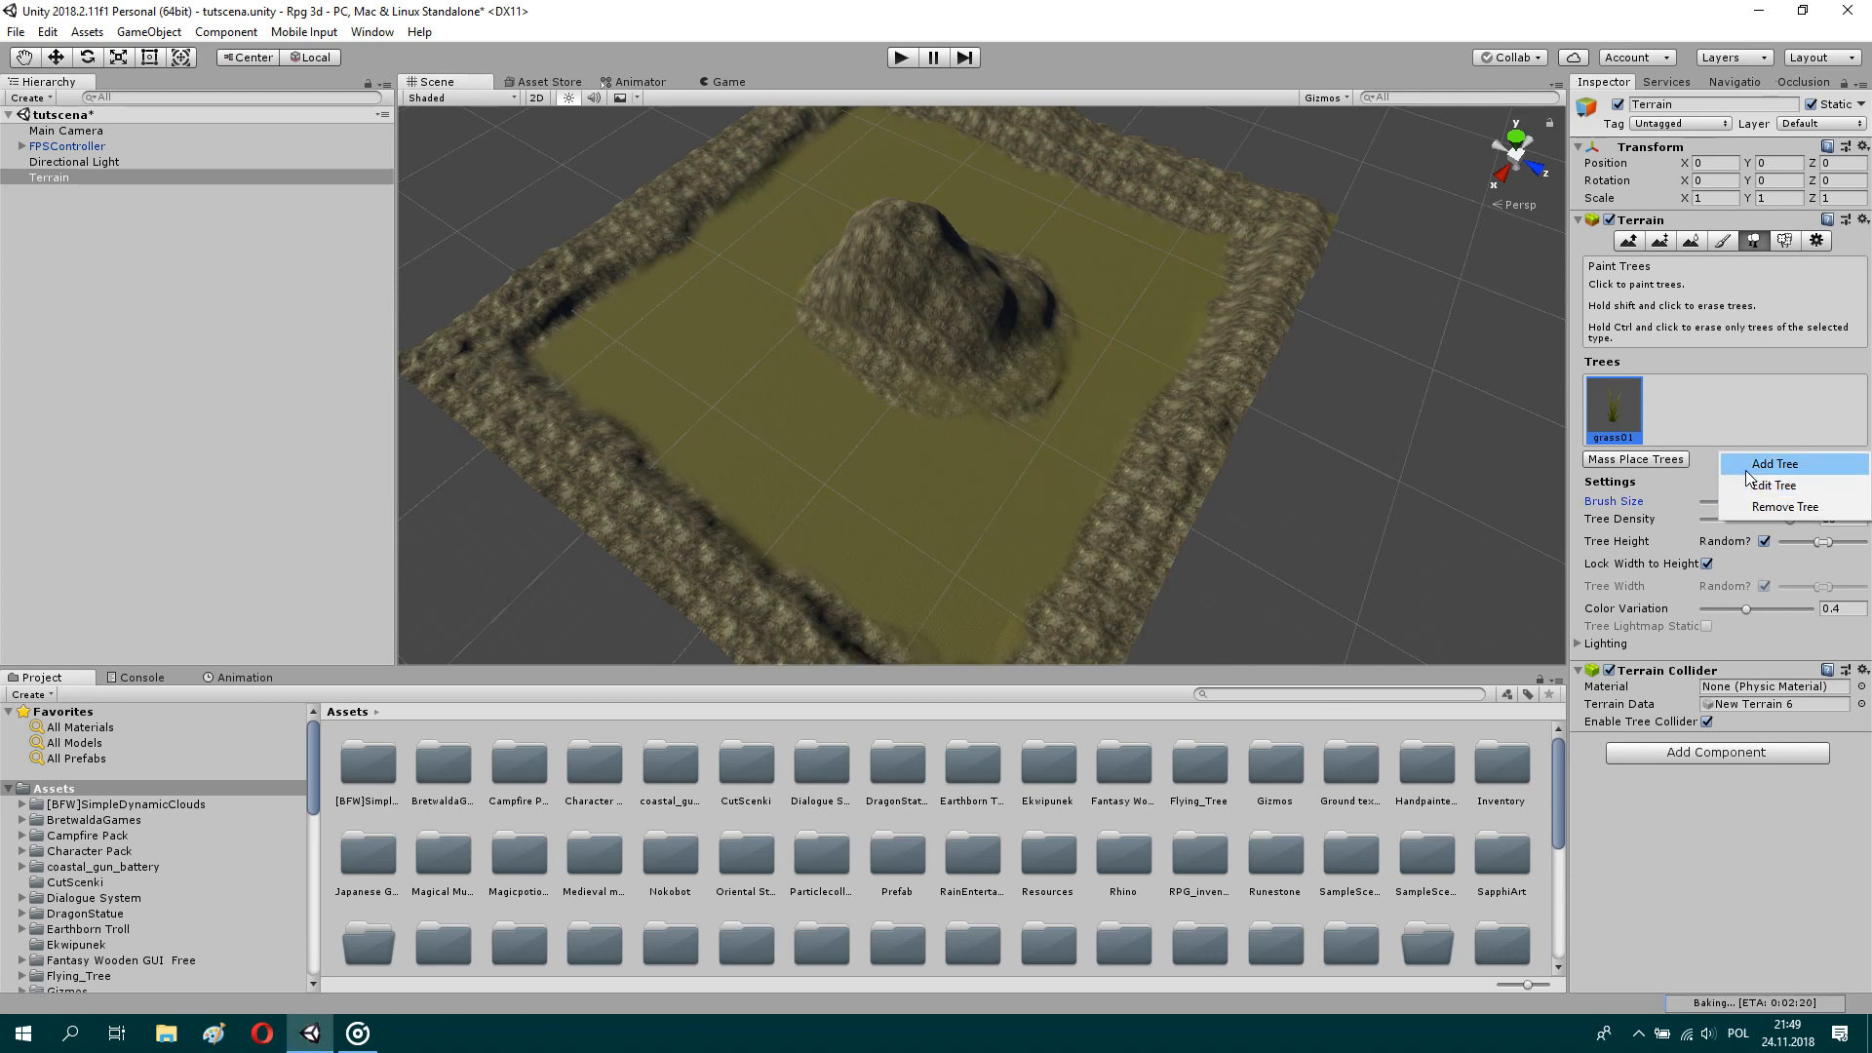
{"action": "left_click", "coordinate": [1753, 468]}
{"action": "left_click", "coordinate": [1083, 263]}
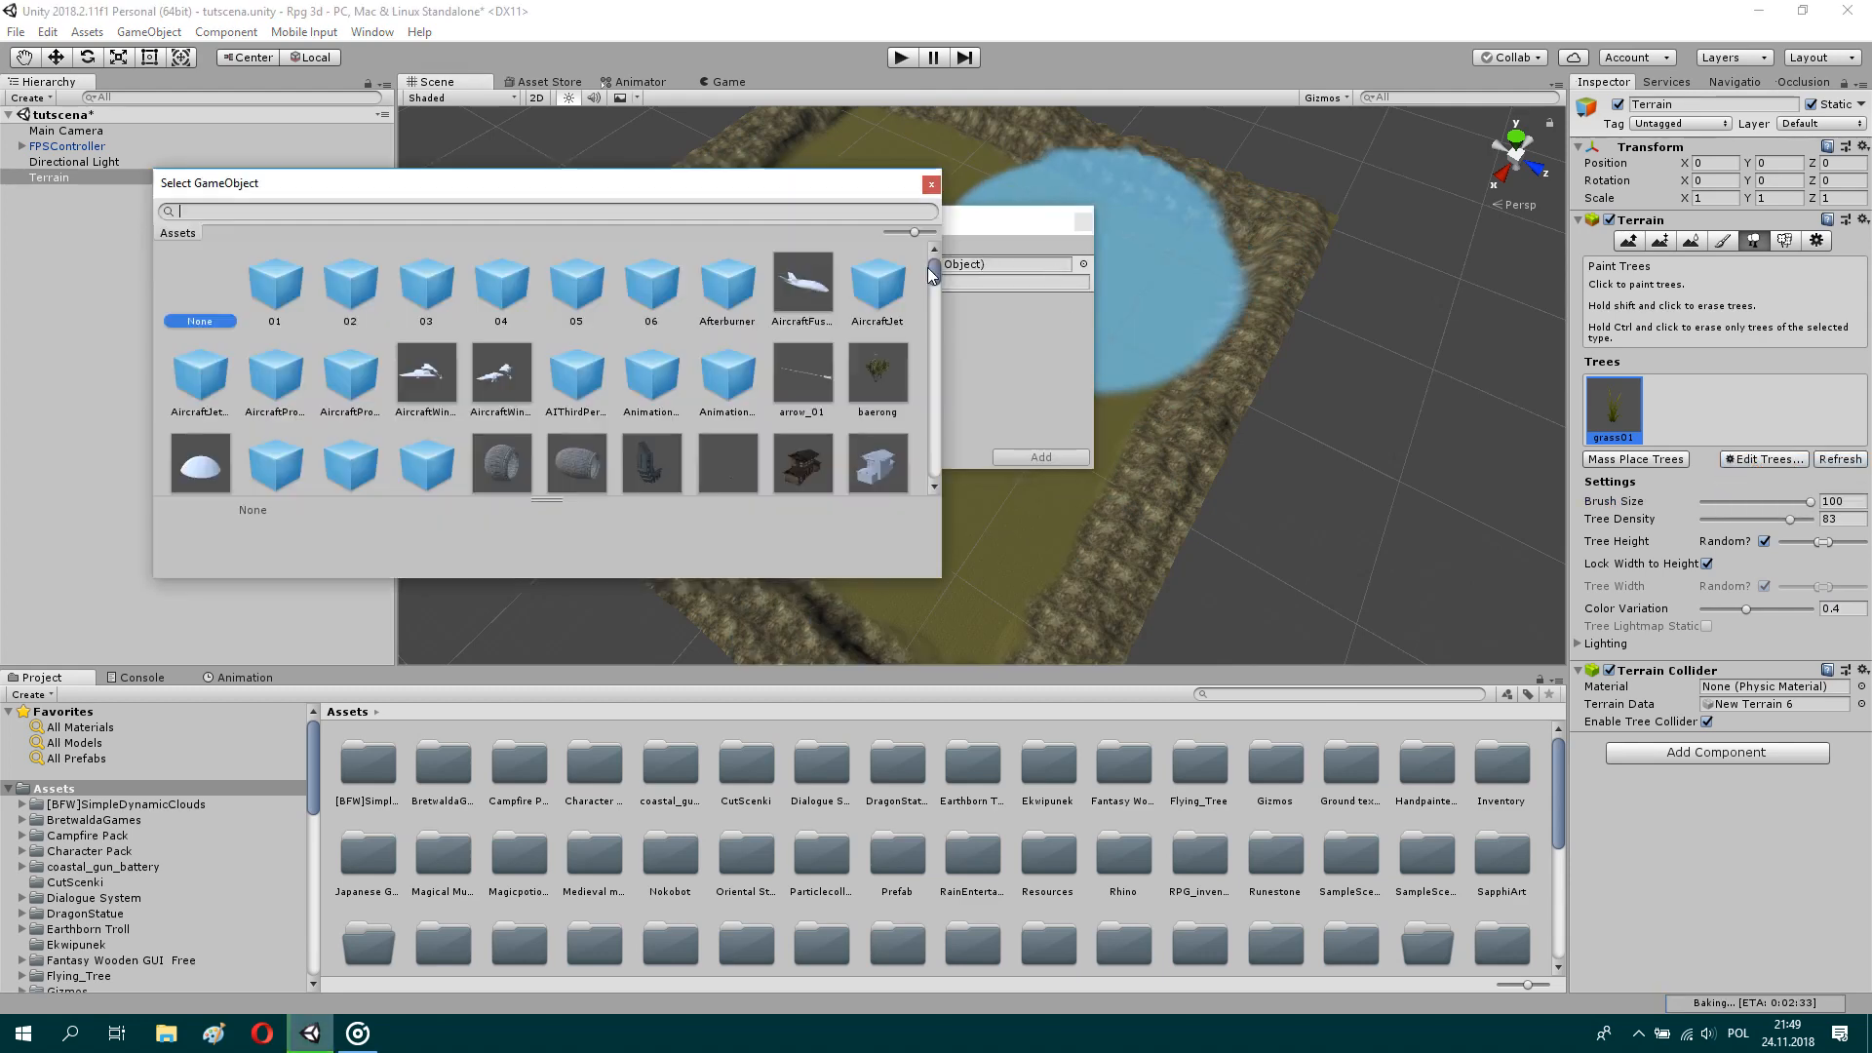
{"action": "type", "text": "da"}
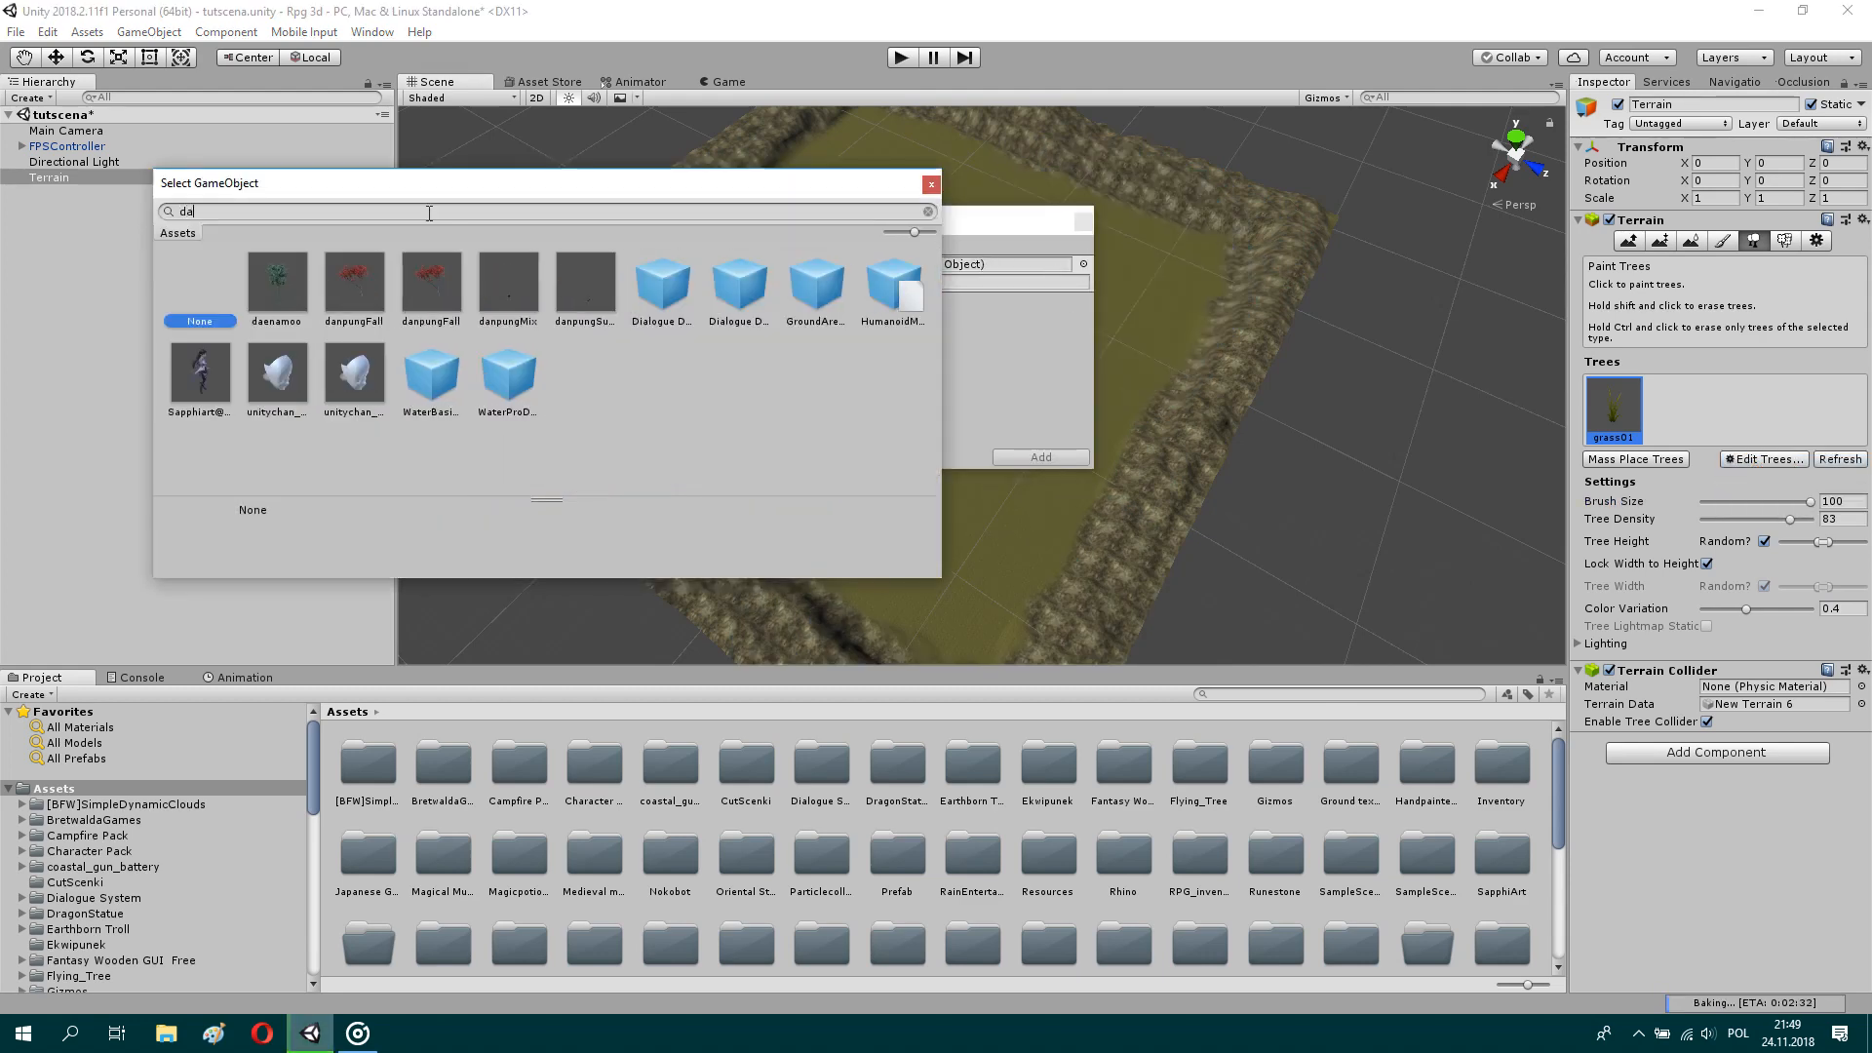
{"action": "left_click", "coordinate": [345, 294]}
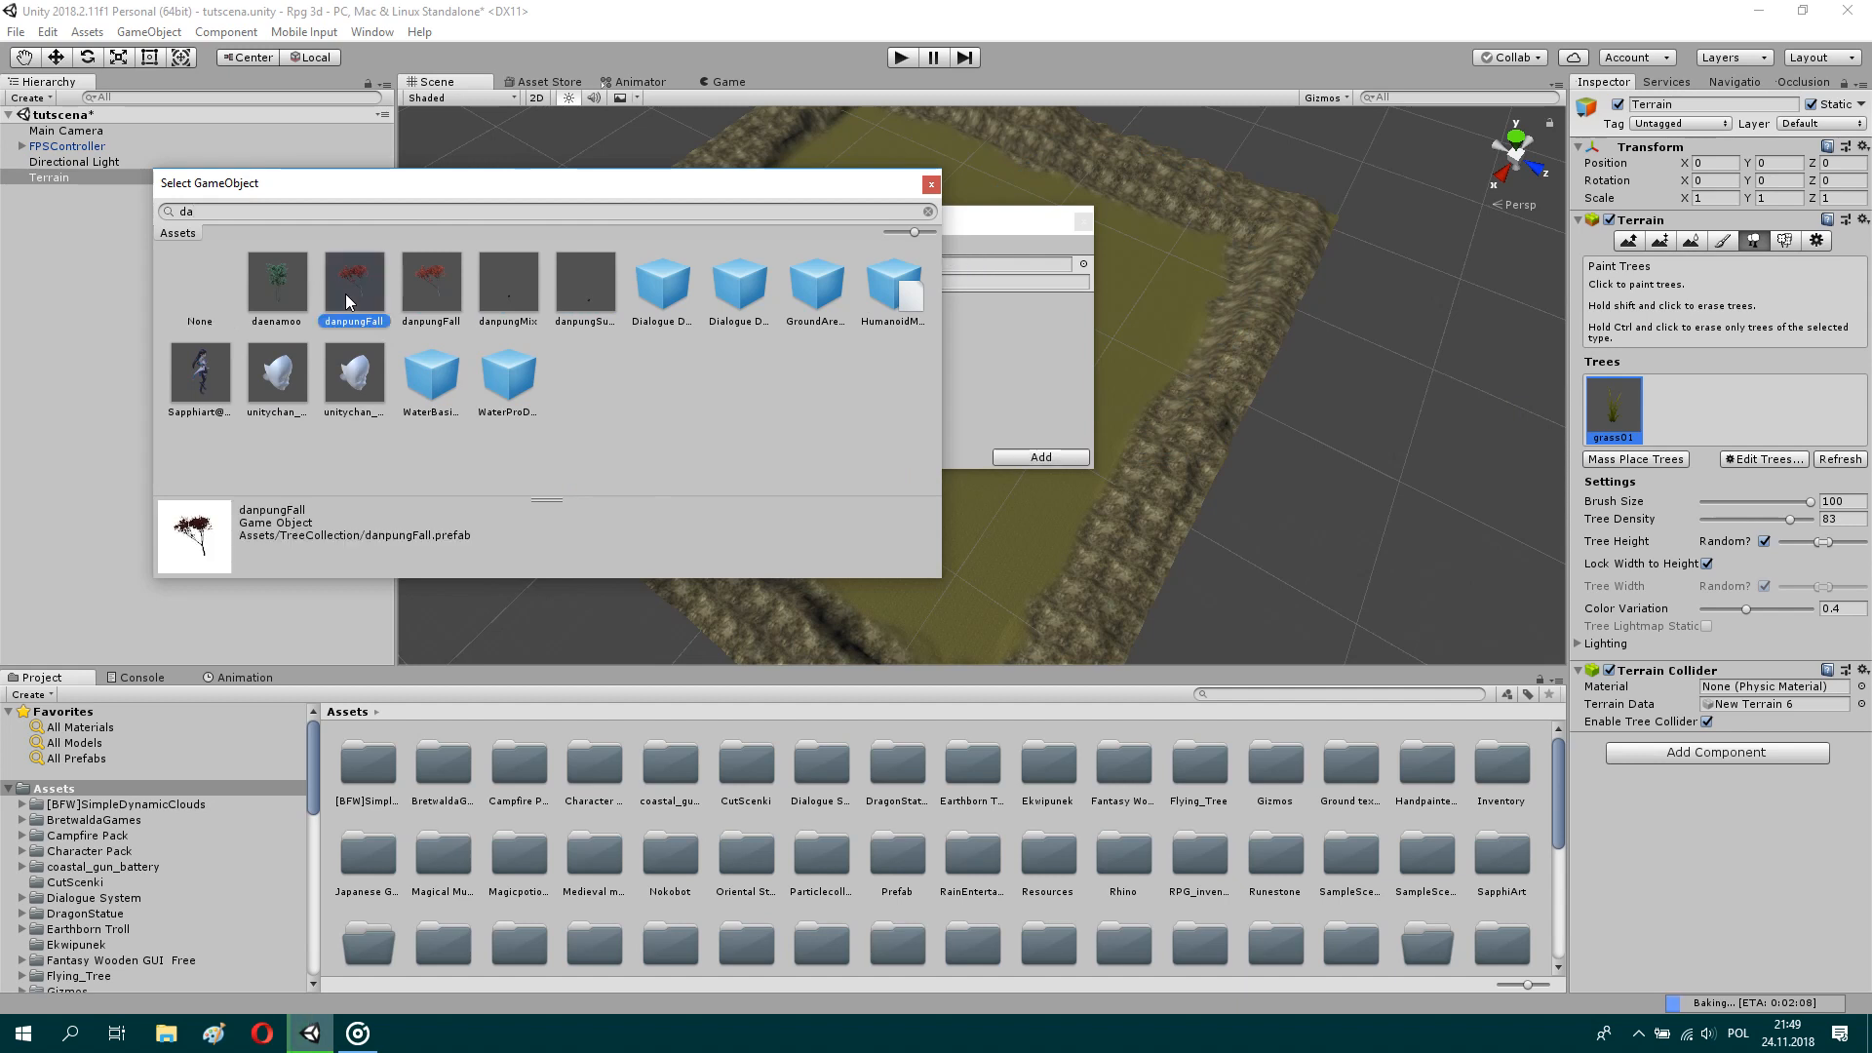
{"action": "left_click", "coordinate": [930, 185]}
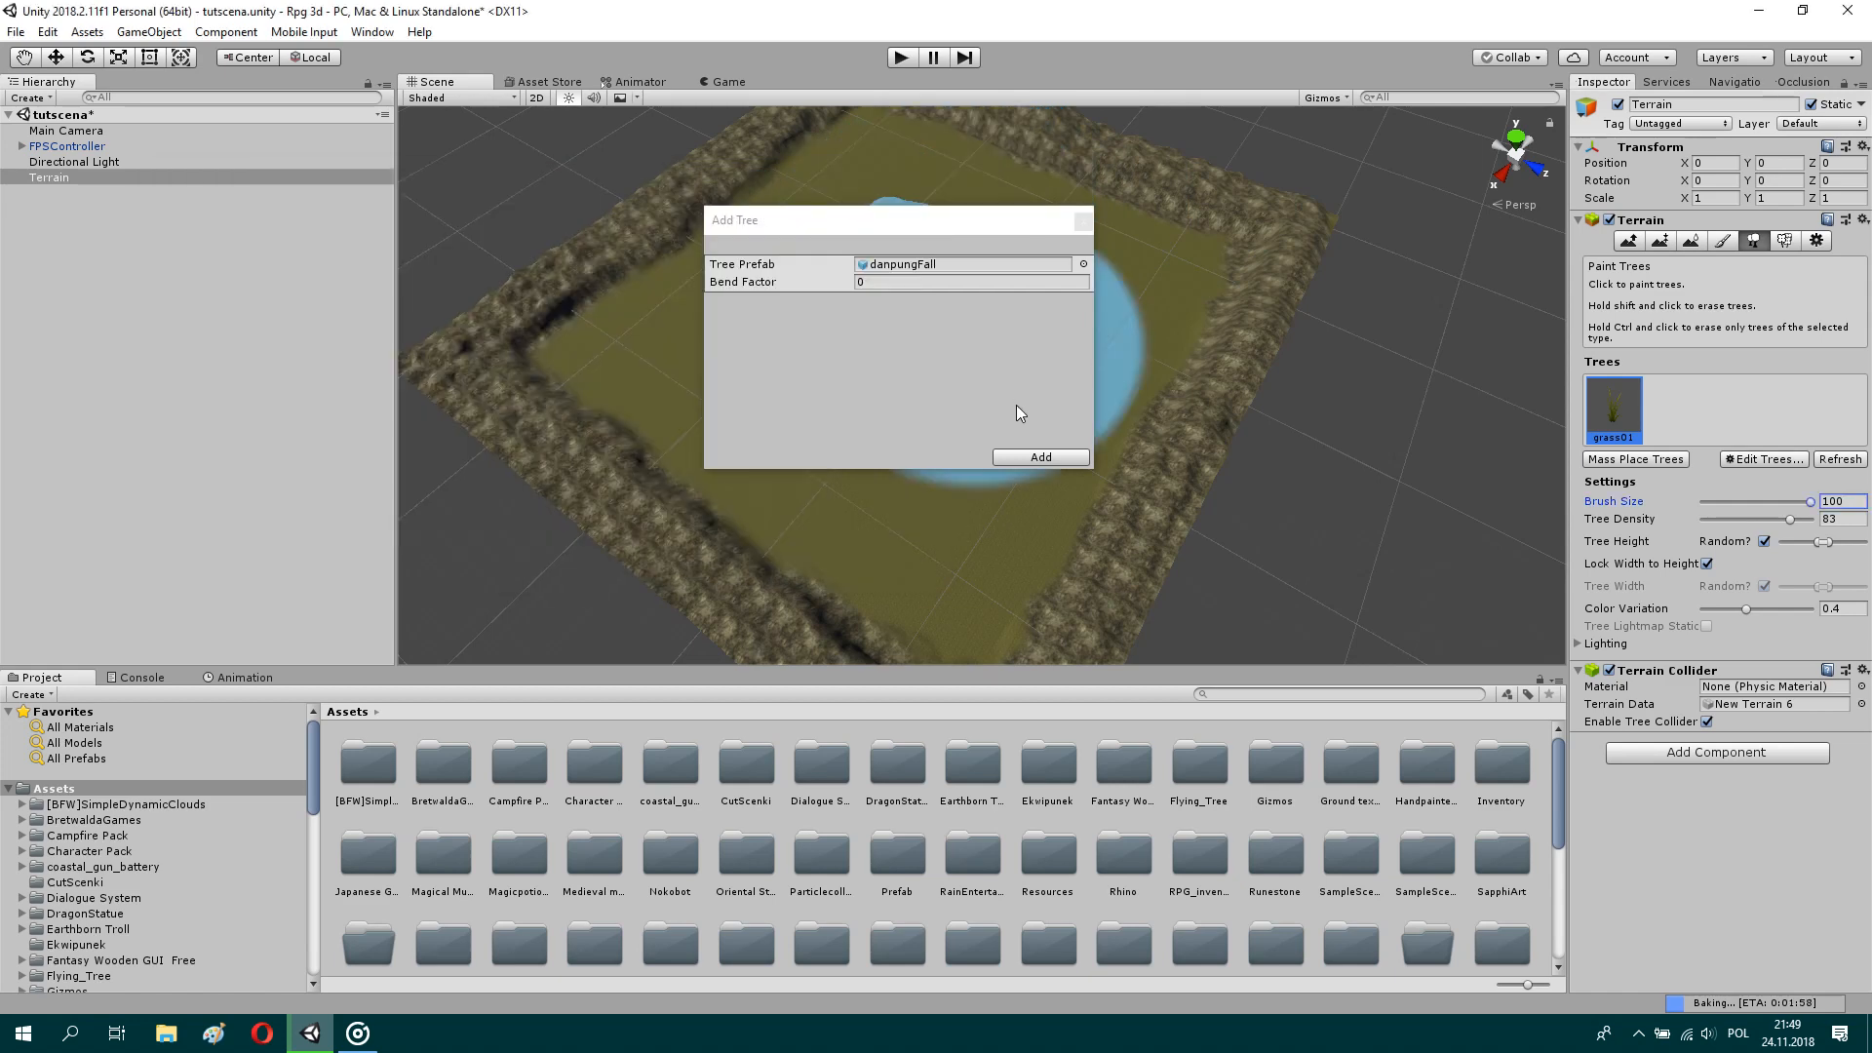
{"action": "left_click", "coordinate": [1018, 460]}
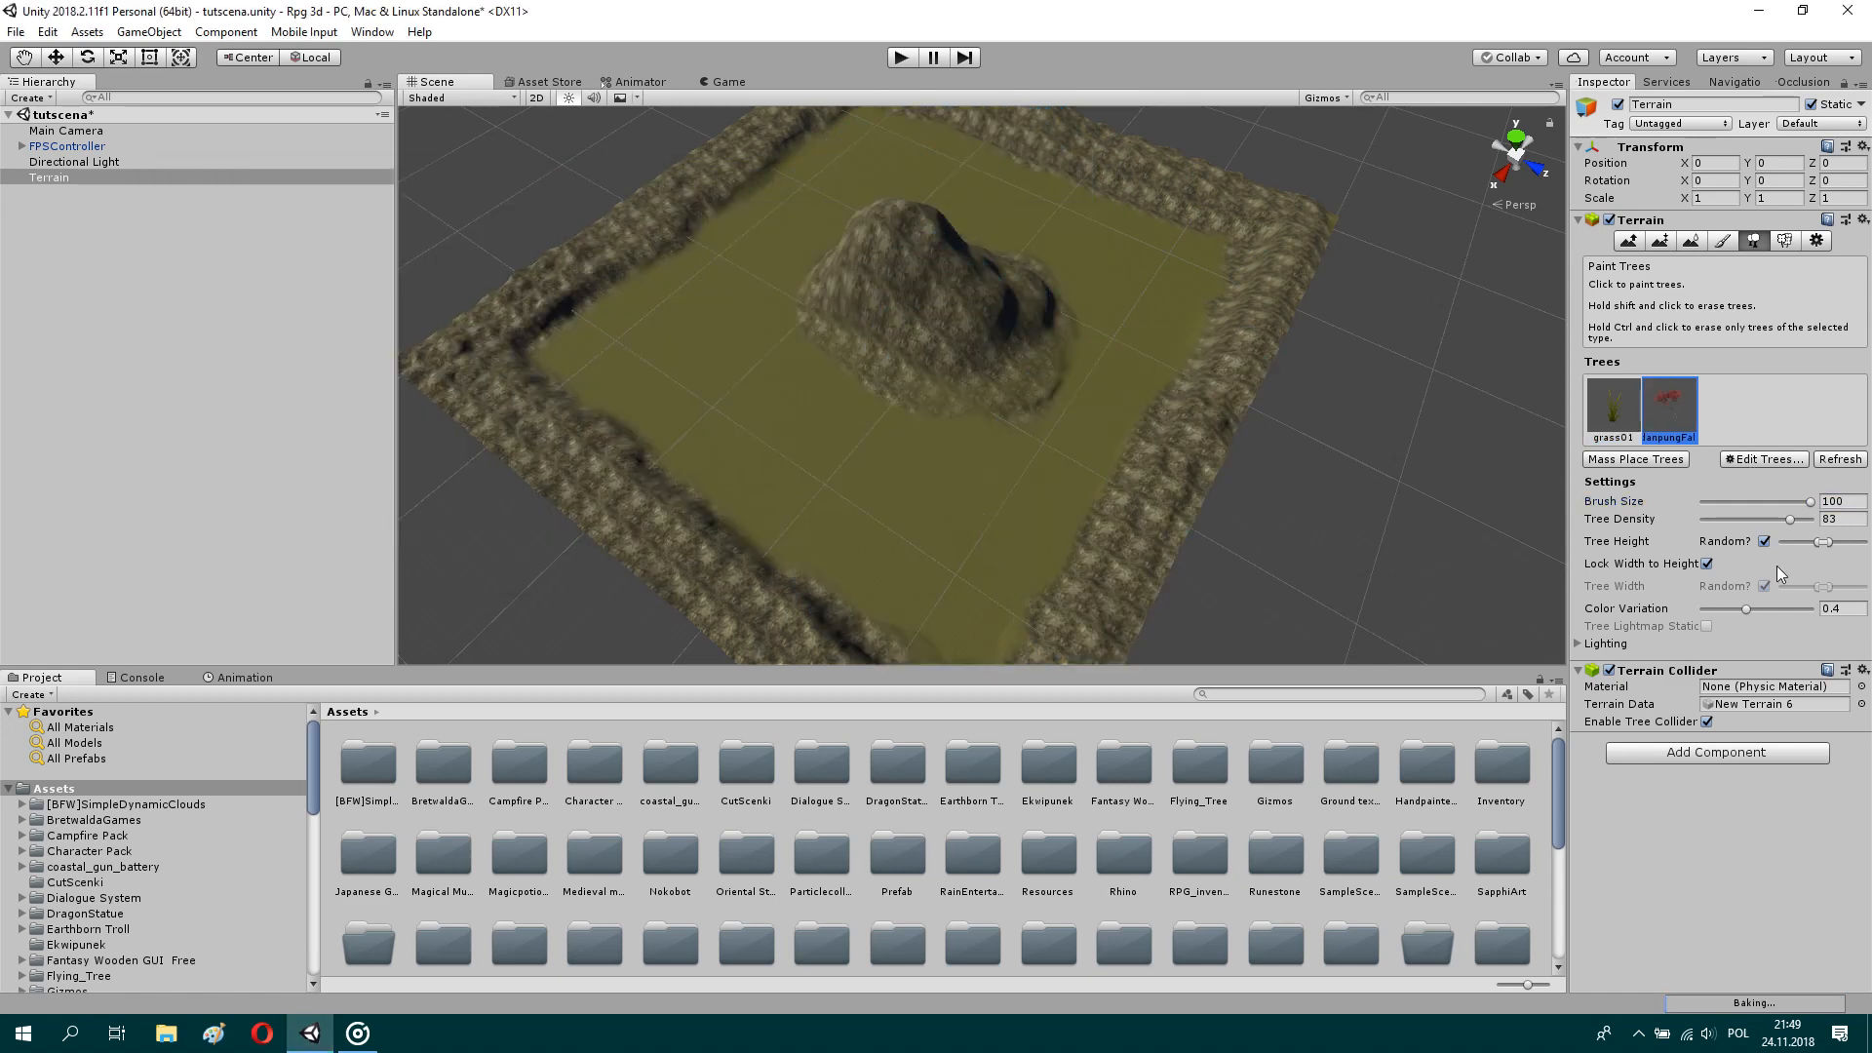
Step: Paint danpungFall trees over the flat ground around the mountain with brush size 50 and tree density 40
{"action": "left_click", "coordinate": [1829, 503]}
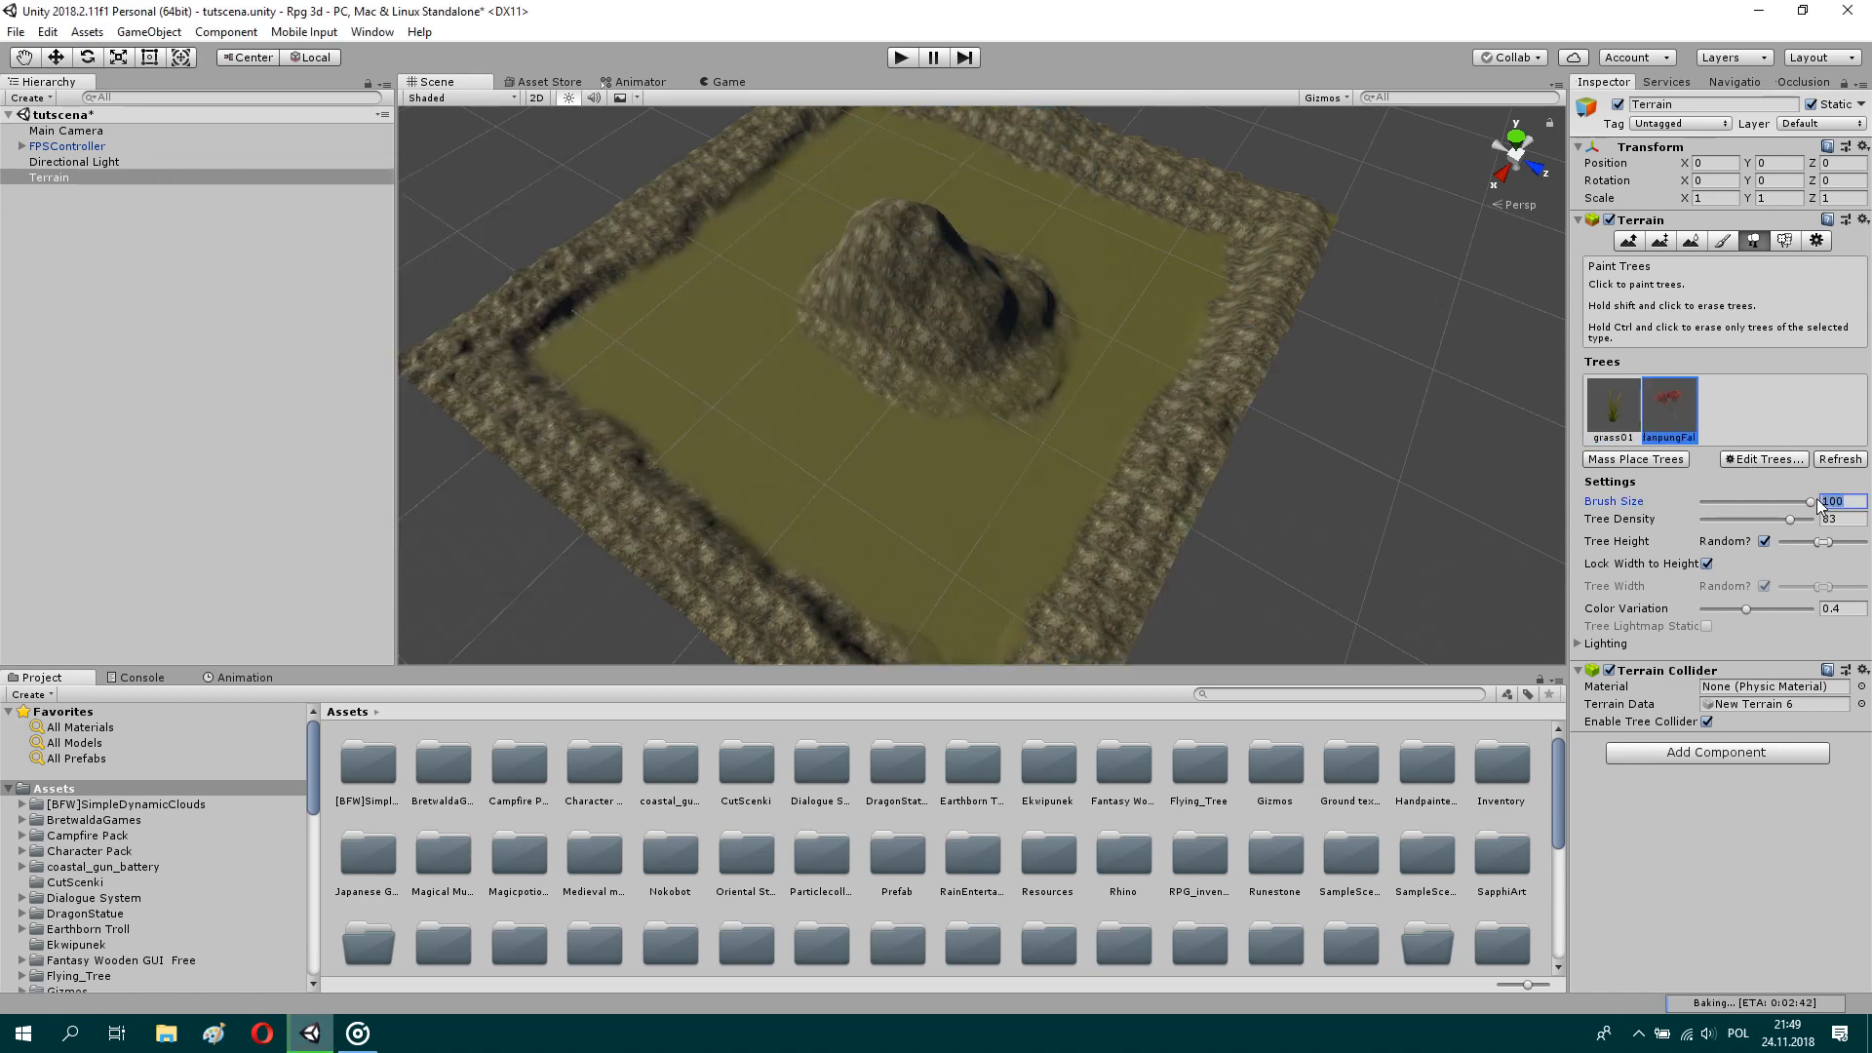
{"action": "left_click", "coordinate": [1840, 522]}
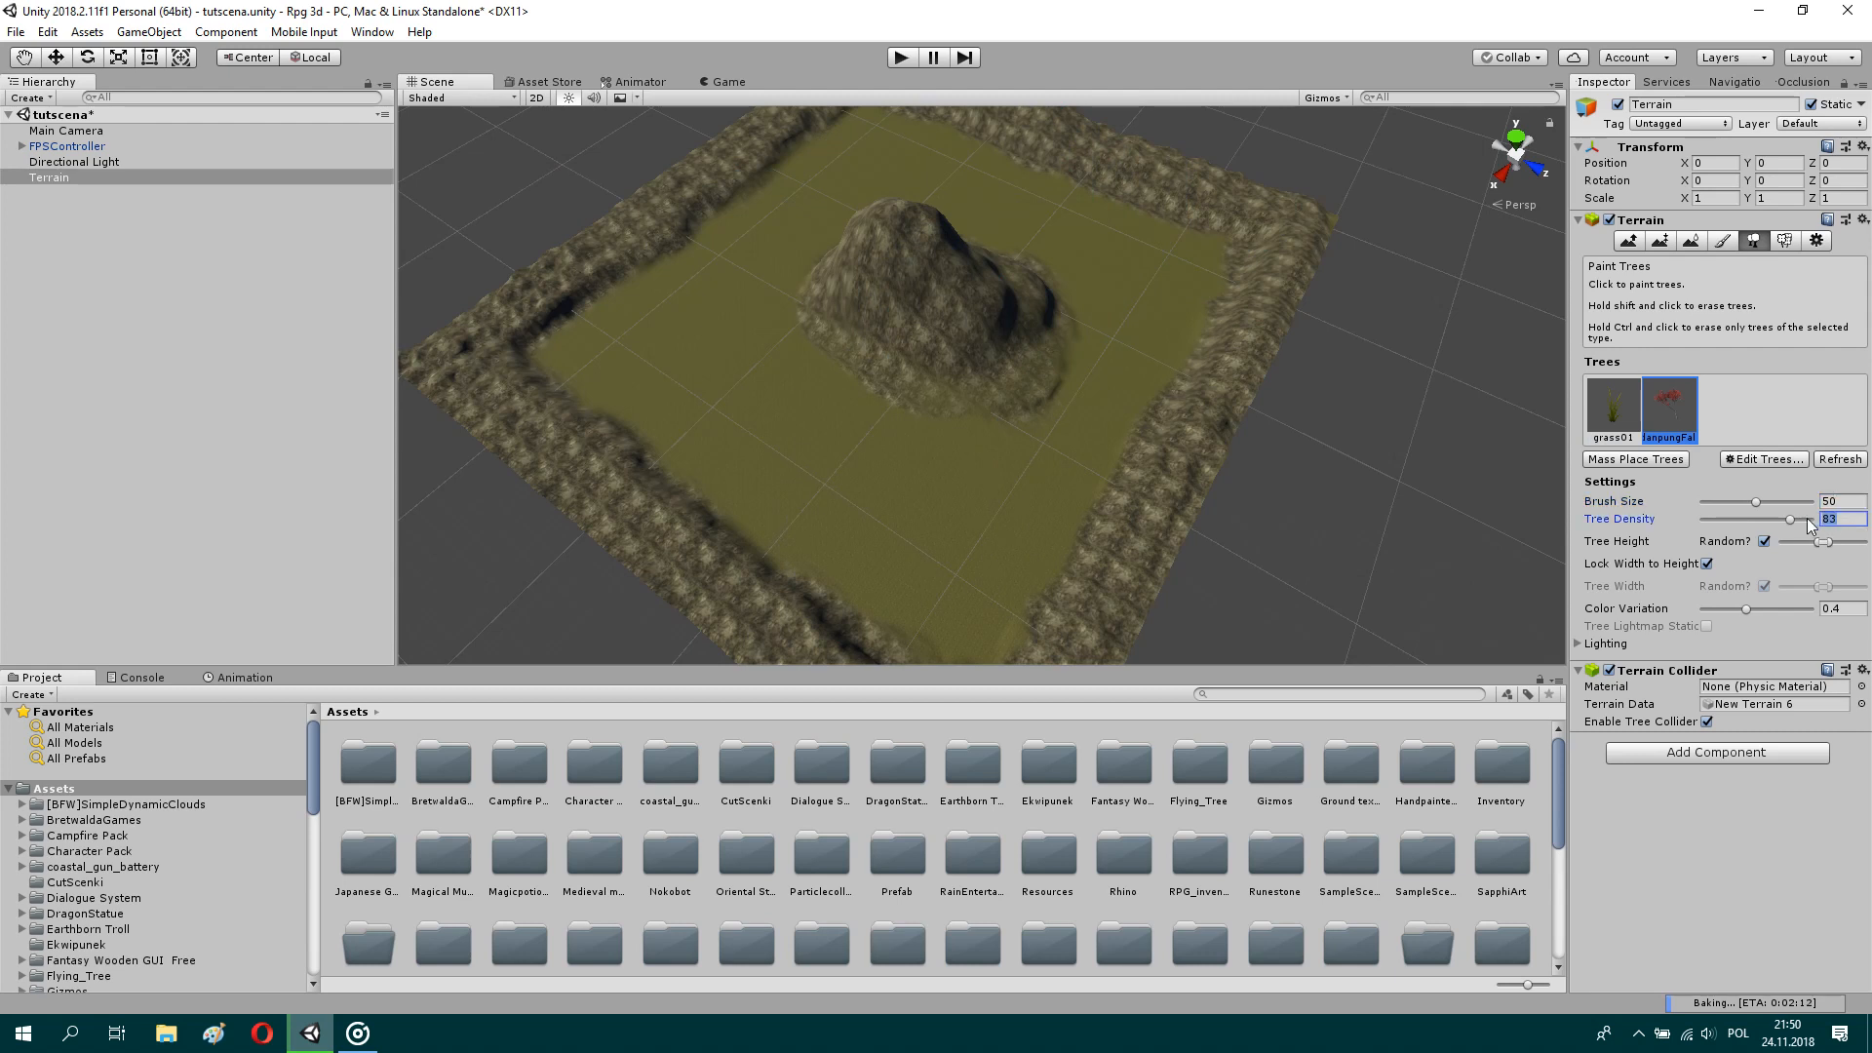
{"action": "type", "text": "40"}
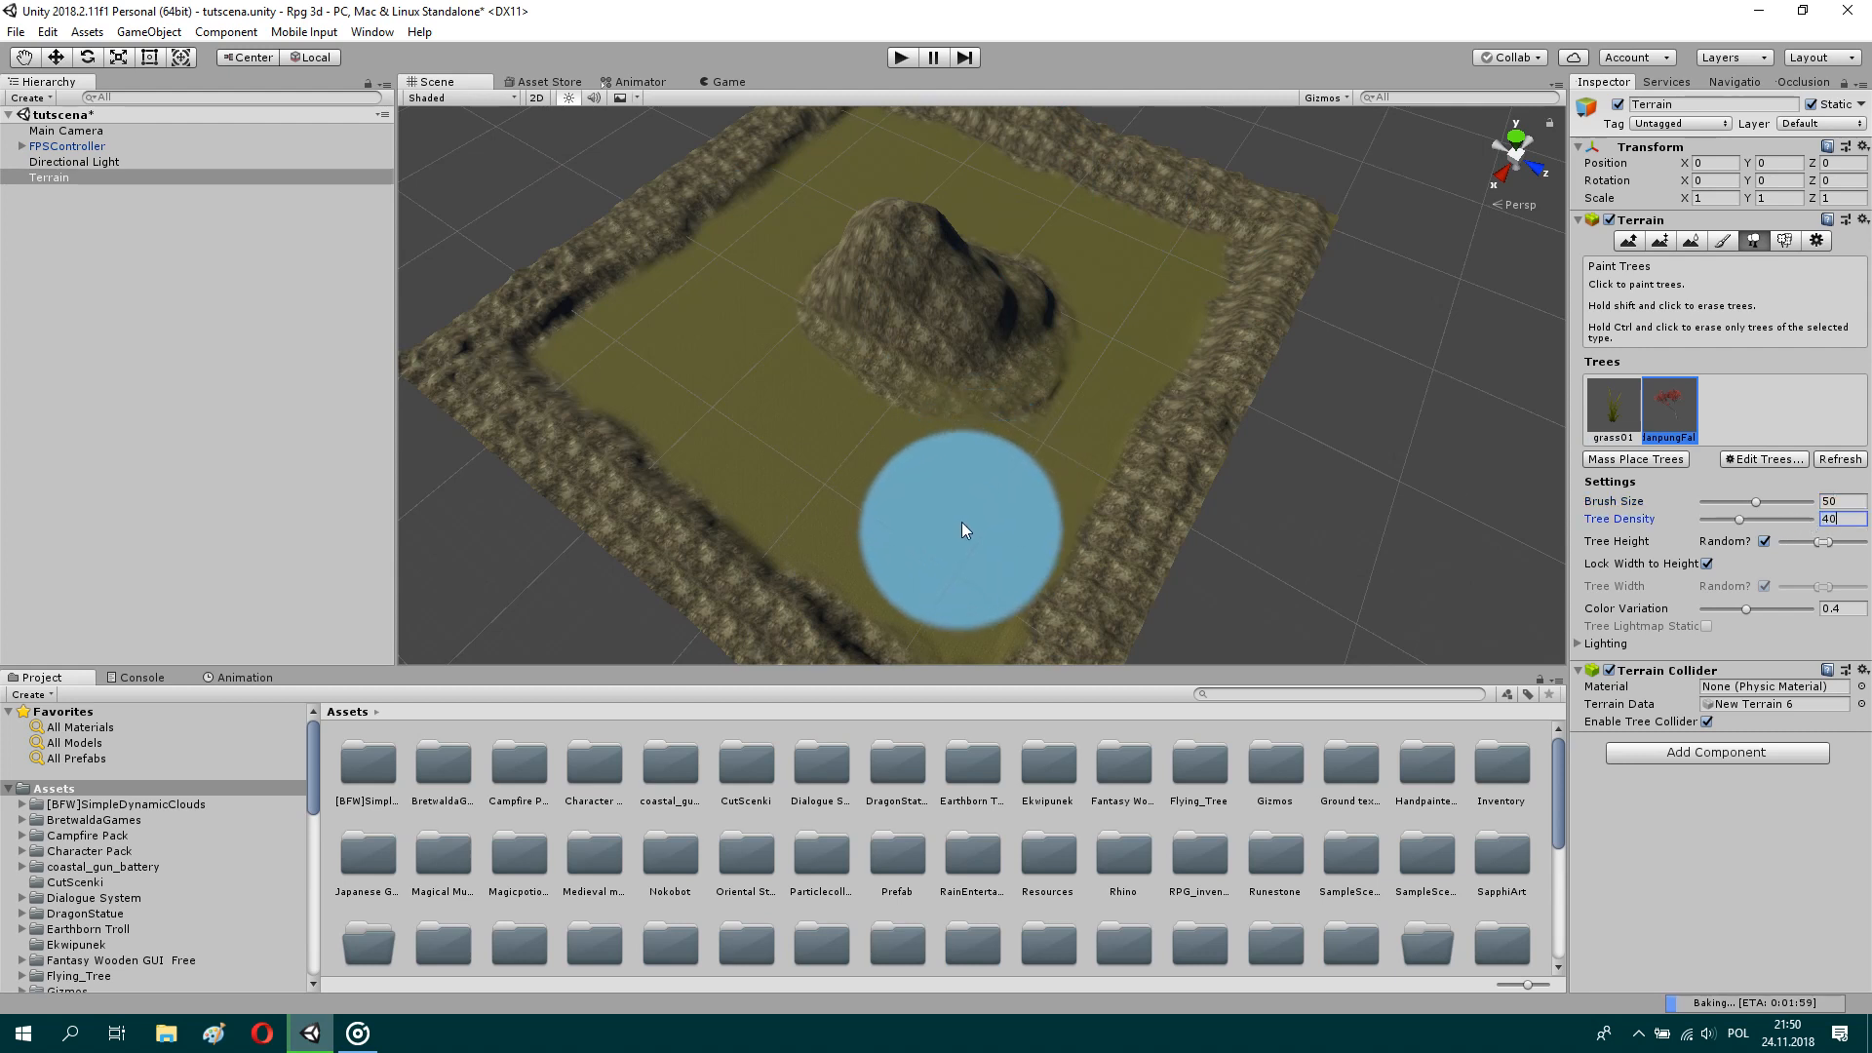
{"action": "mouse_move", "coordinate": [957, 527]}
{"action": "left_mouse_down"}
{"action": "mouse_move", "coordinate": [664, 359]}
{"action": "mouse_move", "coordinate": [733, 277]}
{"action": "left_mouse_up"}
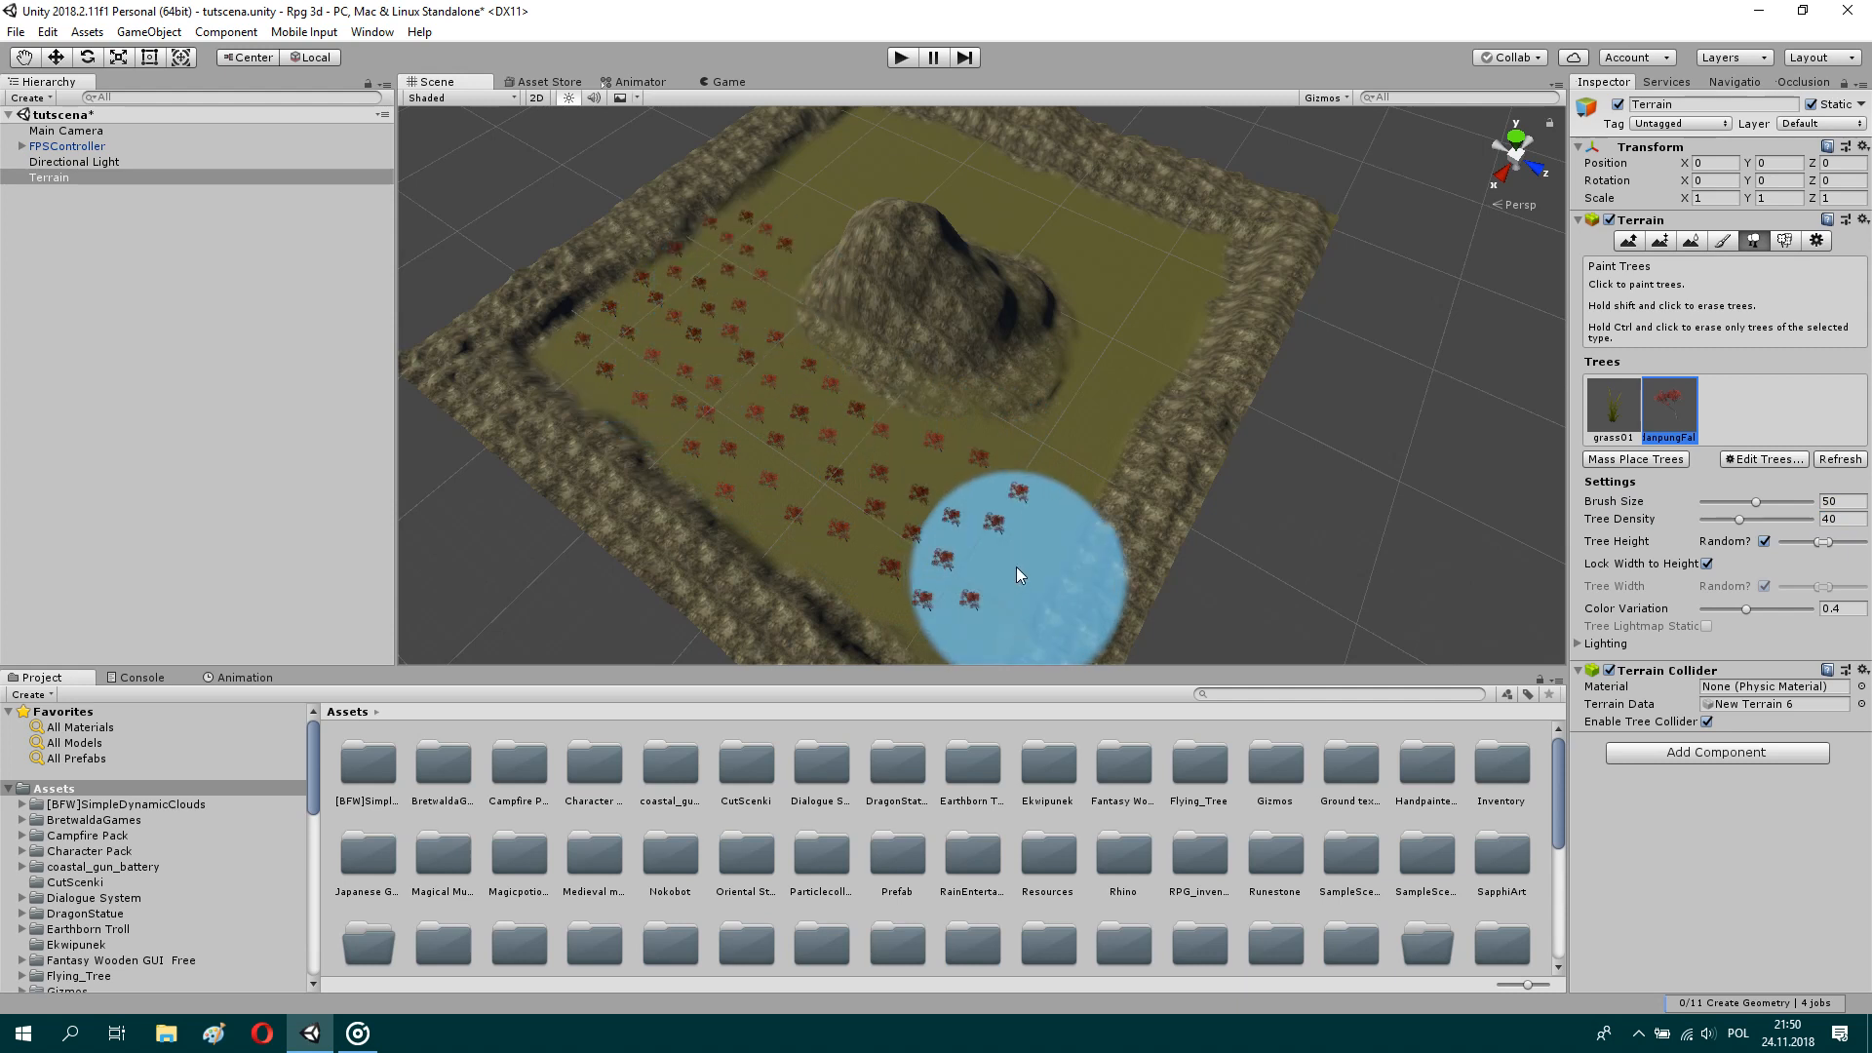
{"action": "mouse_move", "coordinate": [1006, 529]}
{"action": "left_mouse_down"}
{"action": "mouse_move", "coordinate": [1149, 308]}
{"action": "mouse_move", "coordinate": [1137, 265]}
{"action": "mouse_move", "coordinate": [1072, 237]}
{"action": "left_mouse_up"}
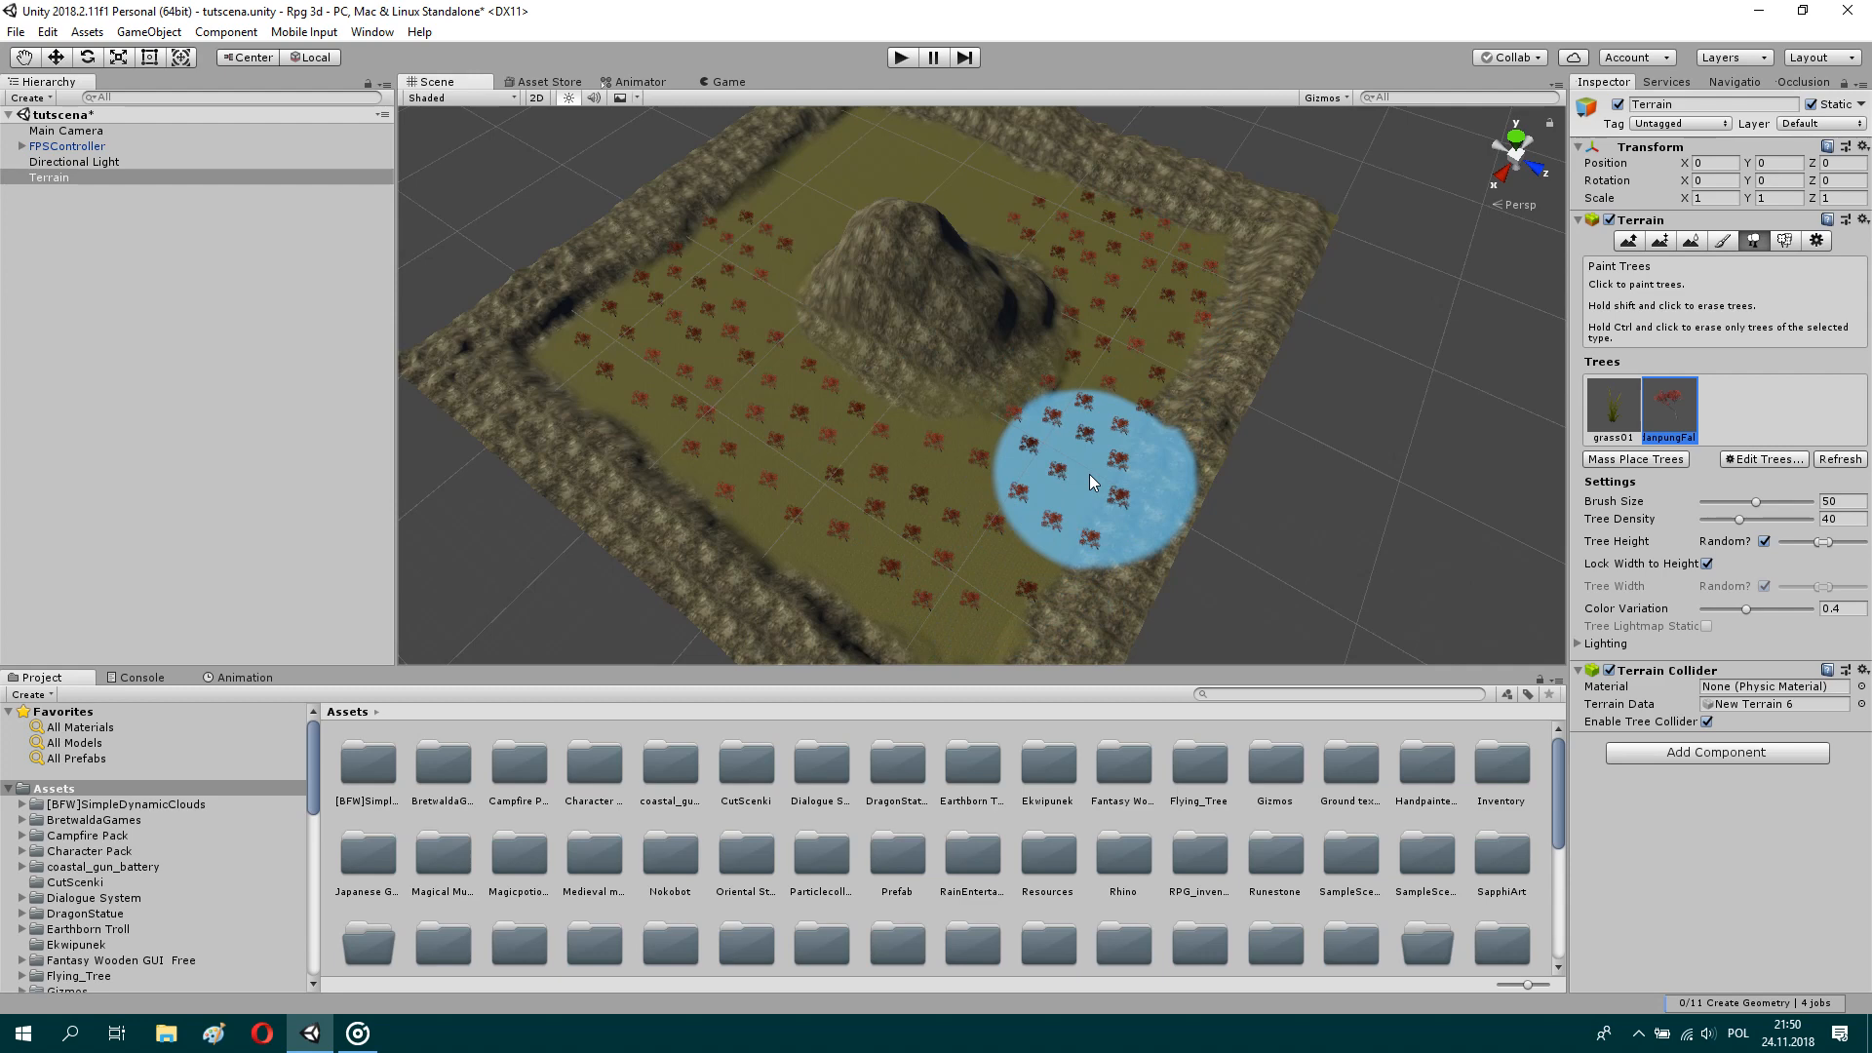
Step: Fill the flat ground behind the mountain with more danpungFall trees
{"action": "left_click_drag", "start_coordinate": [1070, 603], "coordinate": [1046, 477], "text": "alt"}
{"action": "key", "text": "w"}
{"action": "mouse_move", "coordinate": [1046, 478]}
{"action": "right_mouse_down"}
{"action": "mouse_move", "coordinate": [1015, 442]}
{"action": "mouse_move", "coordinate": [961, 439]}
{"action": "right_mouse_up"}
{"action": "mouse_move", "coordinate": [975, 367]}
{"action": "left_mouse_down"}
{"action": "mouse_move", "coordinate": [963, 349]}
{"action": "mouse_move", "coordinate": [984, 382]}
{"action": "mouse_move", "coordinate": [850, 277]}
{"action": "mouse_move", "coordinate": [798, 296]}
{"action": "left_mouse_up"}
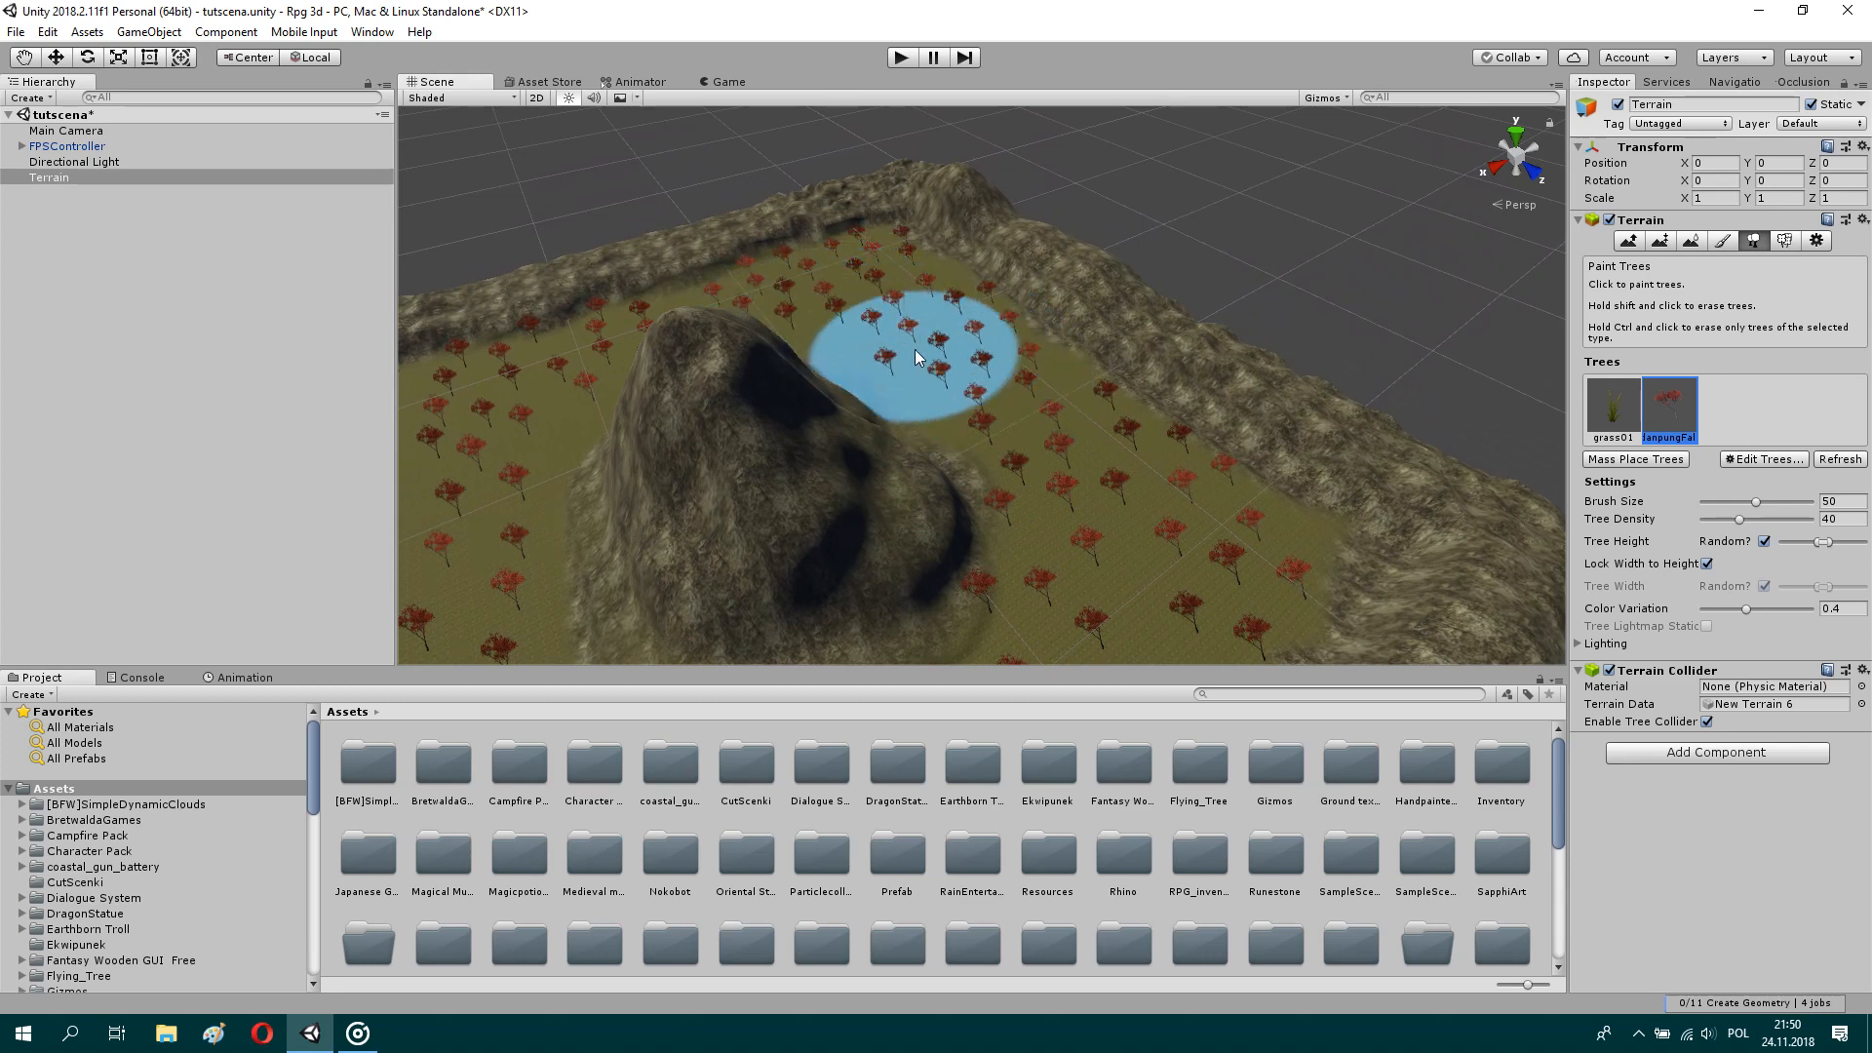
{"action": "right_click_drag", "start_coordinate": [915, 349], "coordinate": [801, 375]}
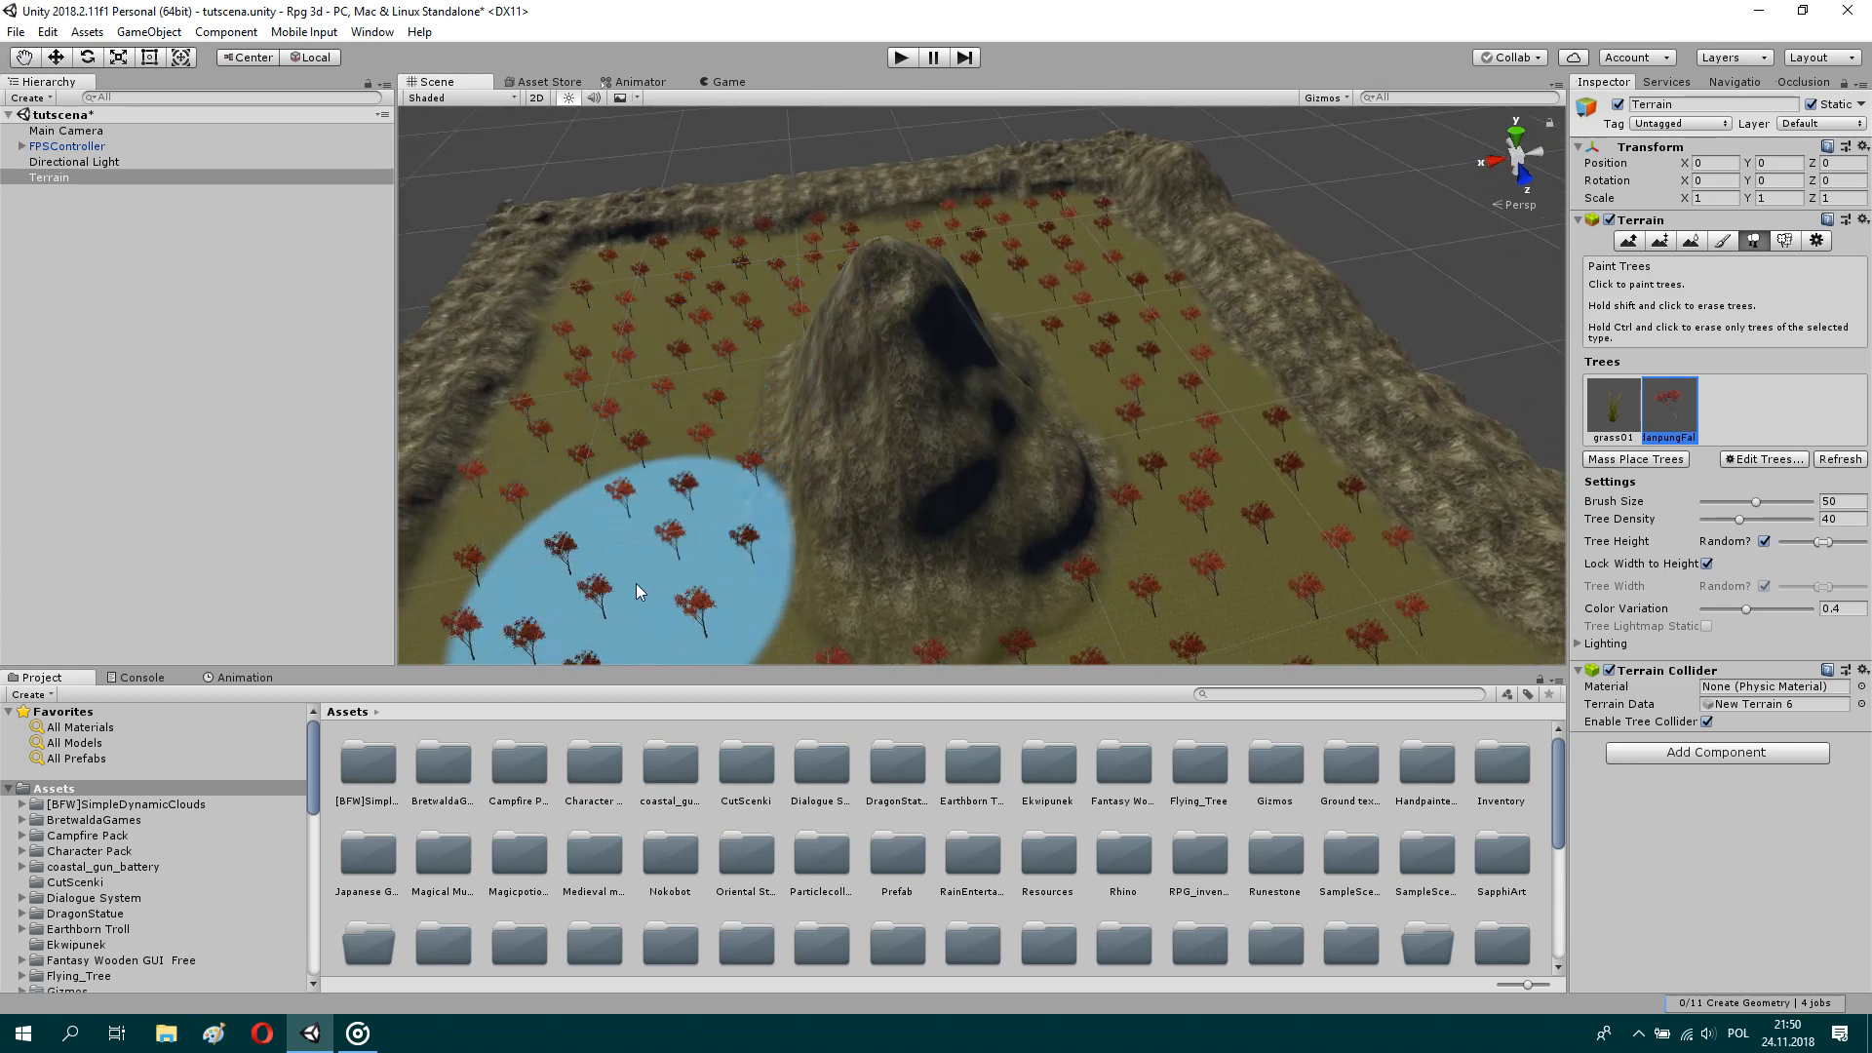
Step: Run the scene in play mode and walk among the danpungFall trees to inspect their size and spacing
{"action": "left_click", "coordinate": [909, 63]}
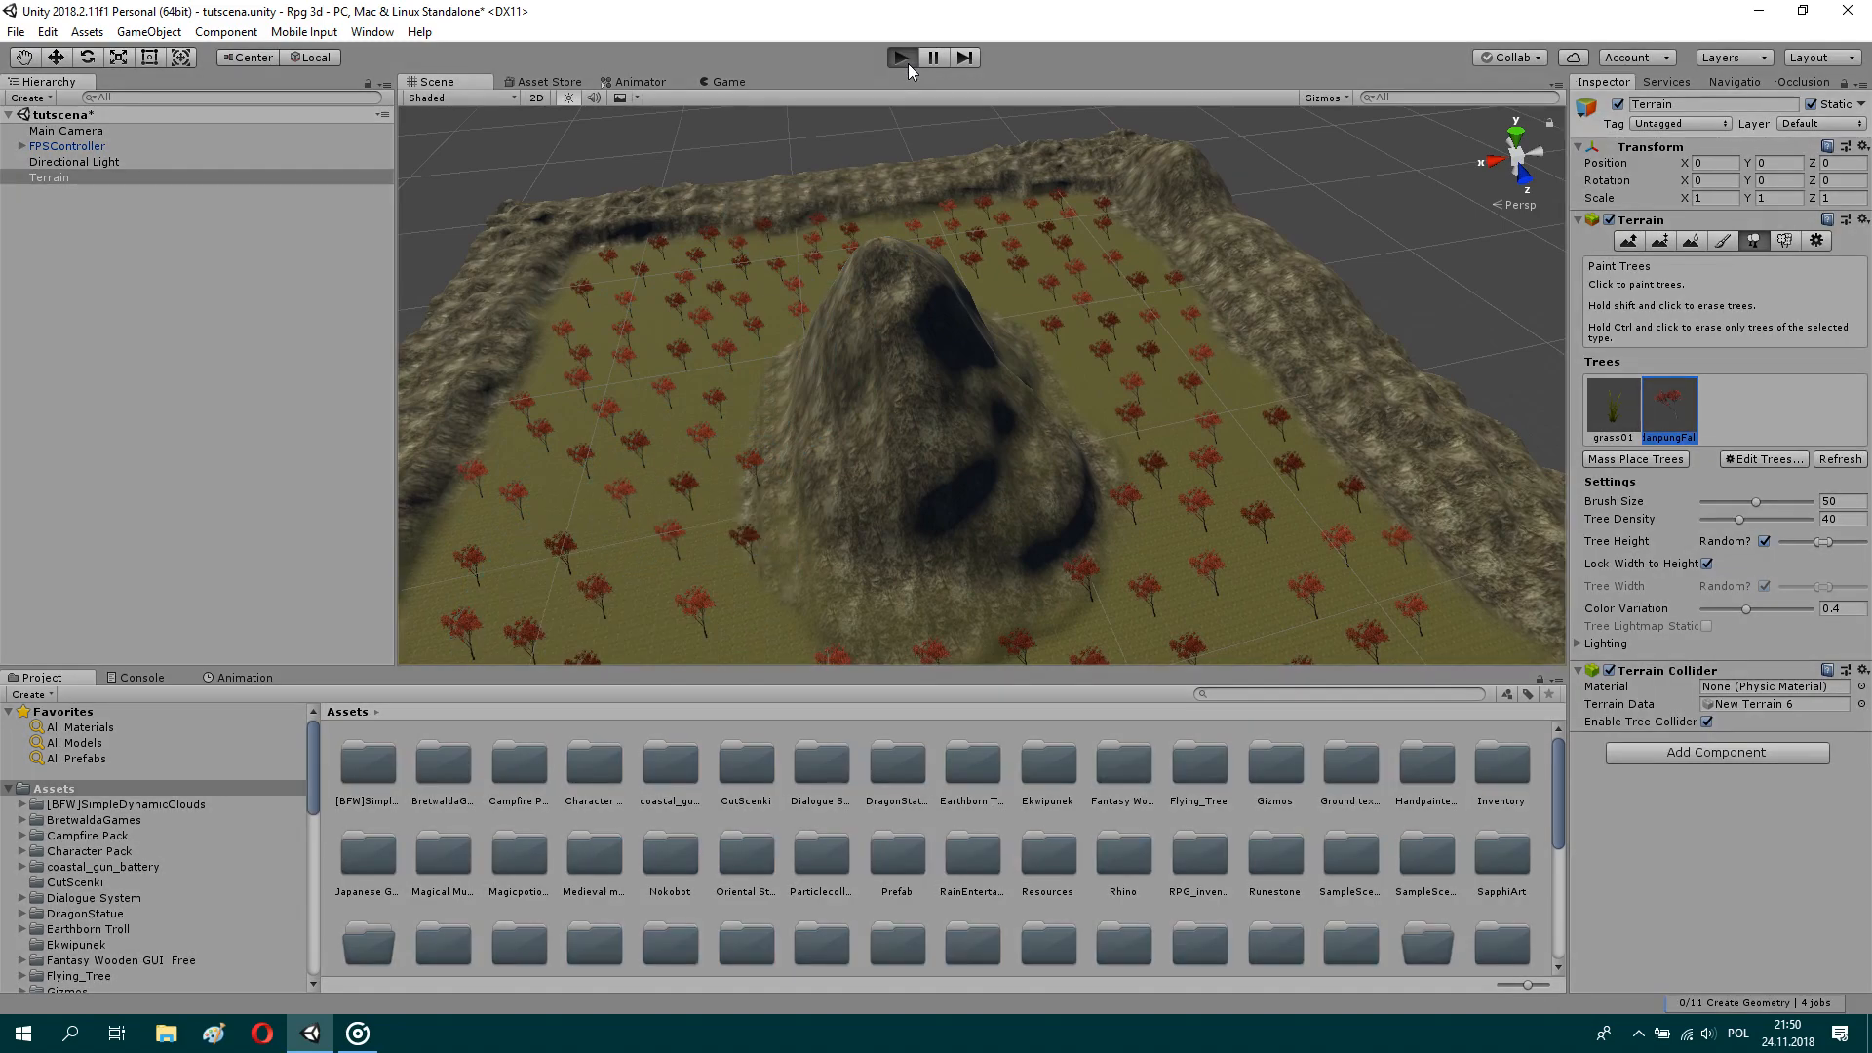
{"action": "key", "text": "w"}
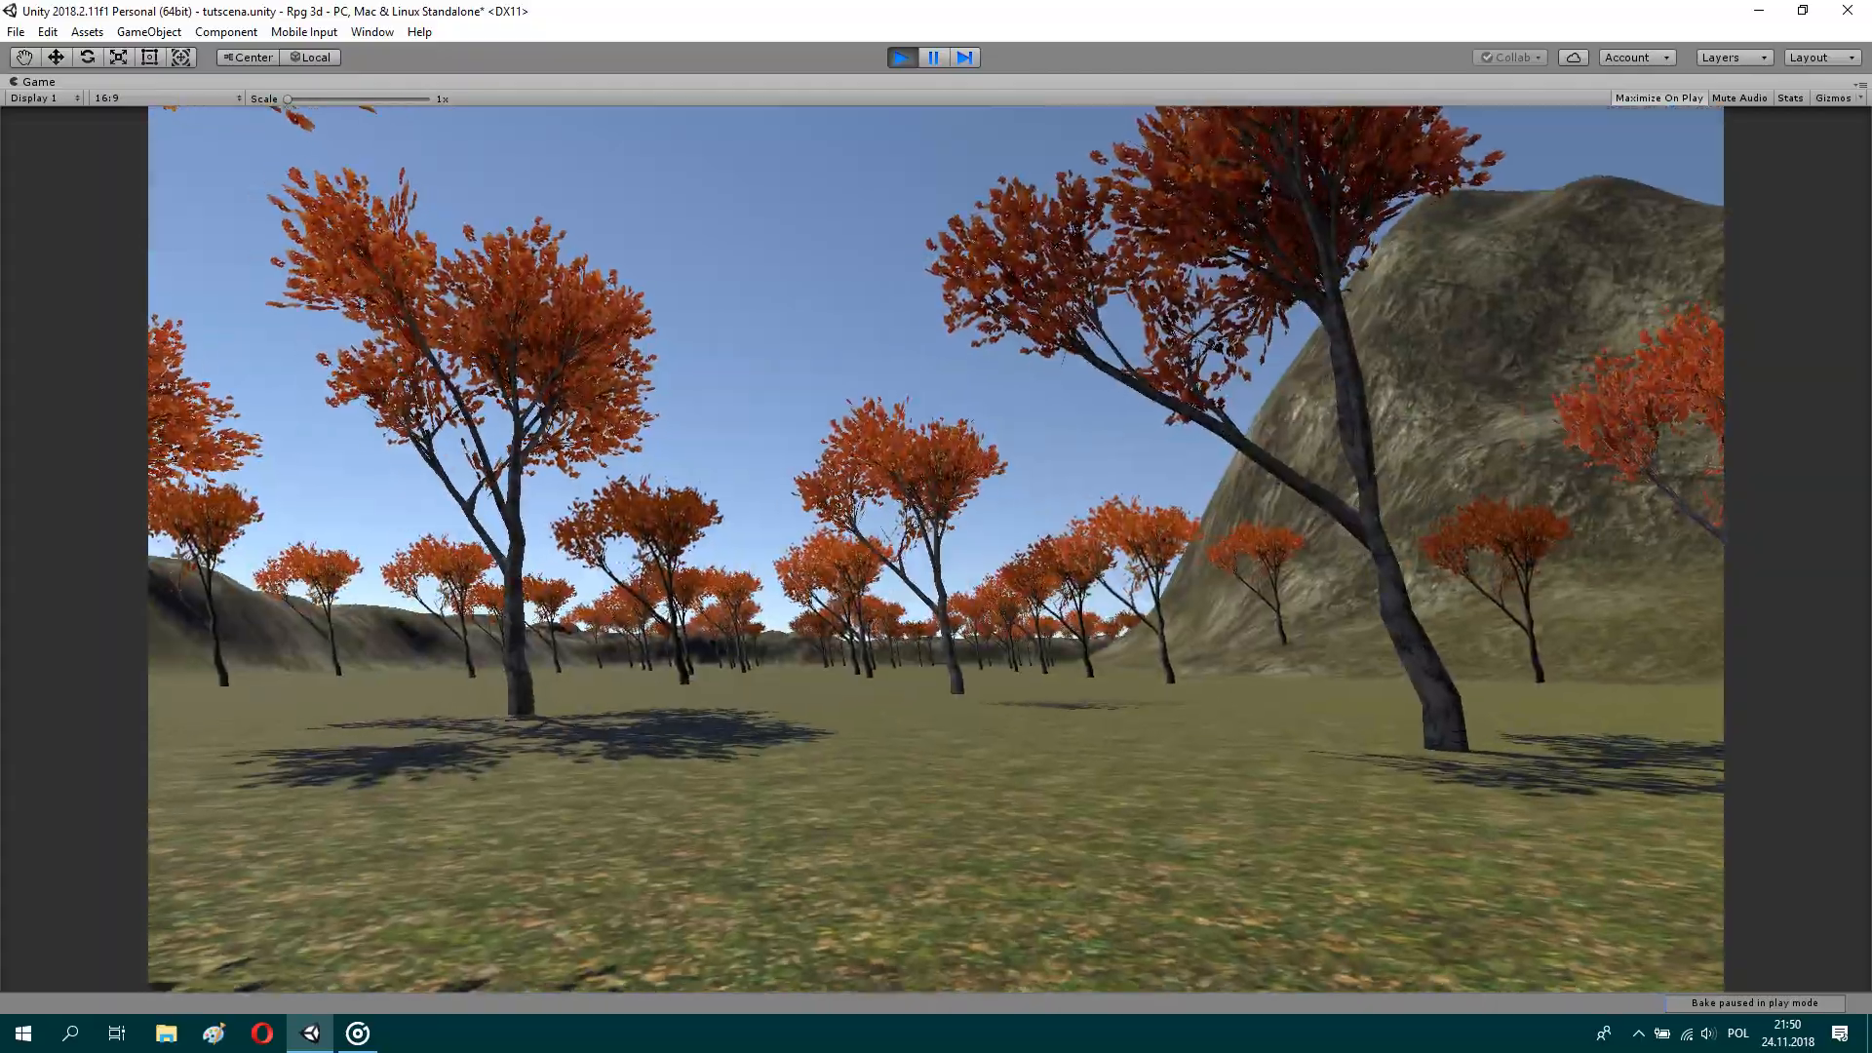
{"action": "key", "text": "w"}
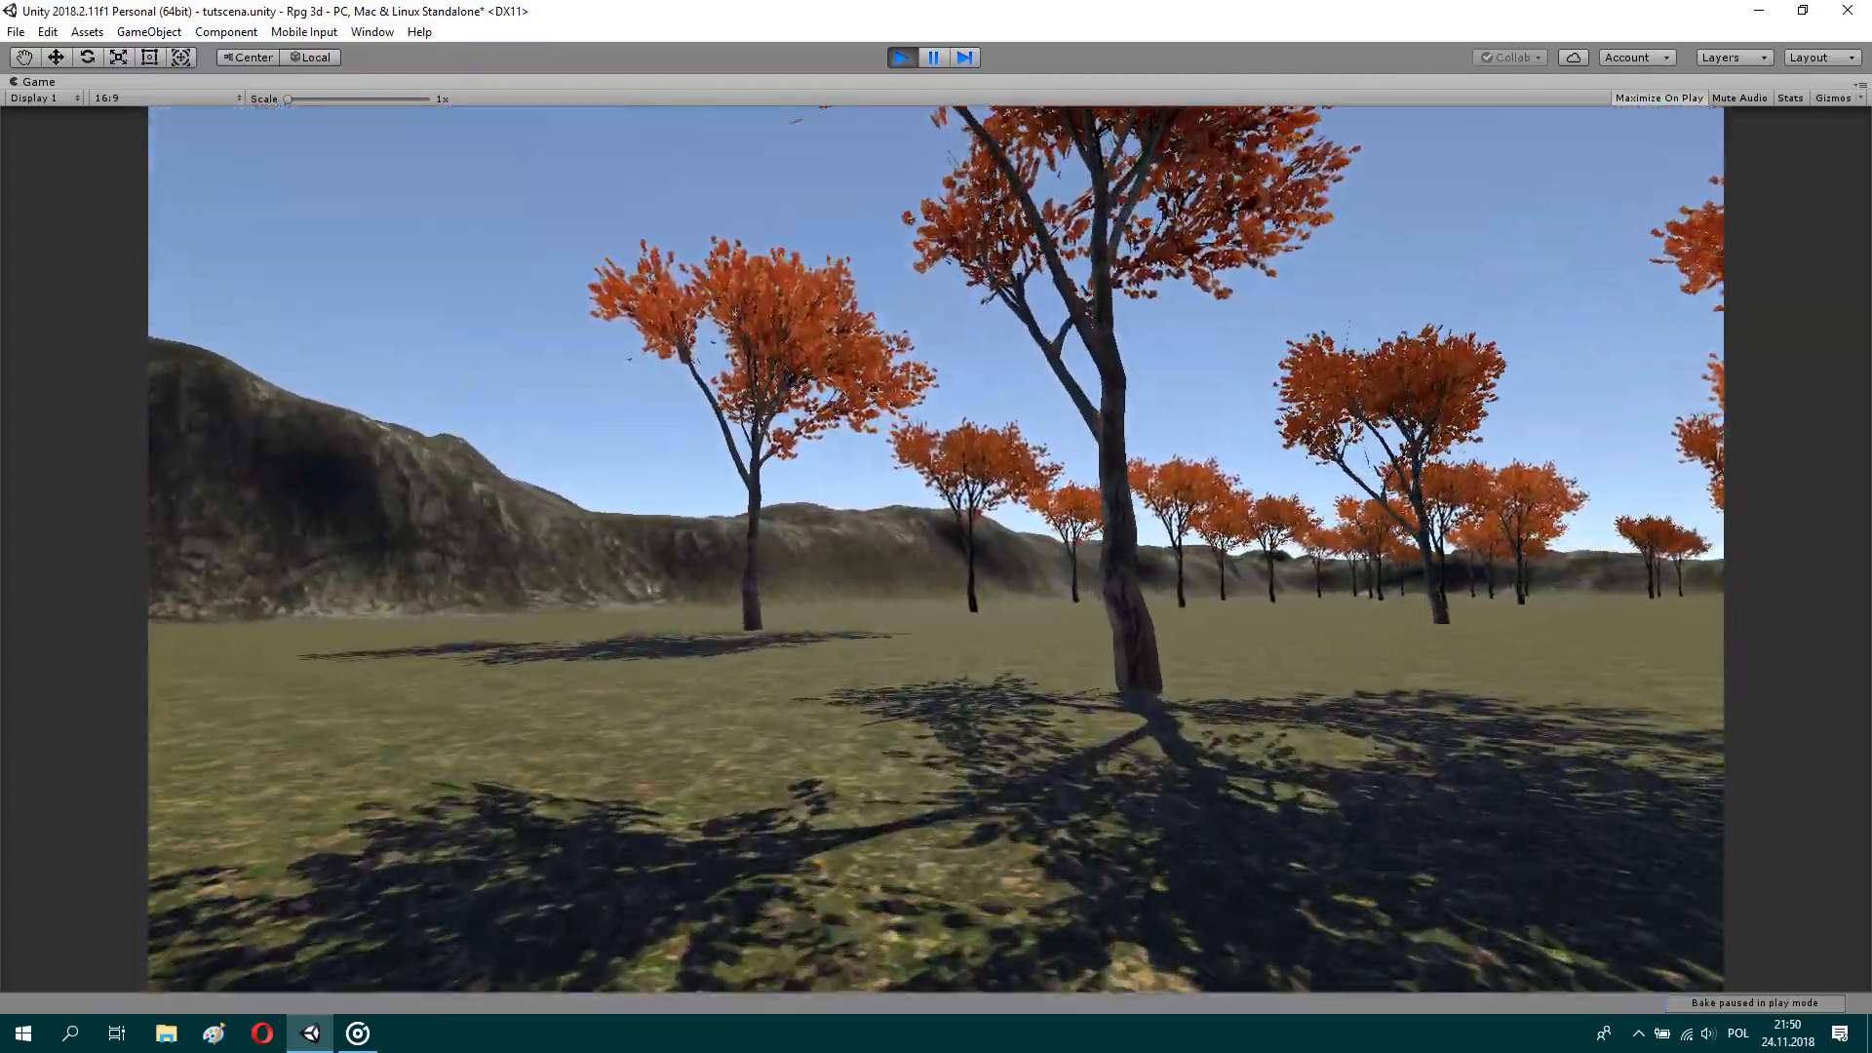
{"action": "key", "text": "w"}
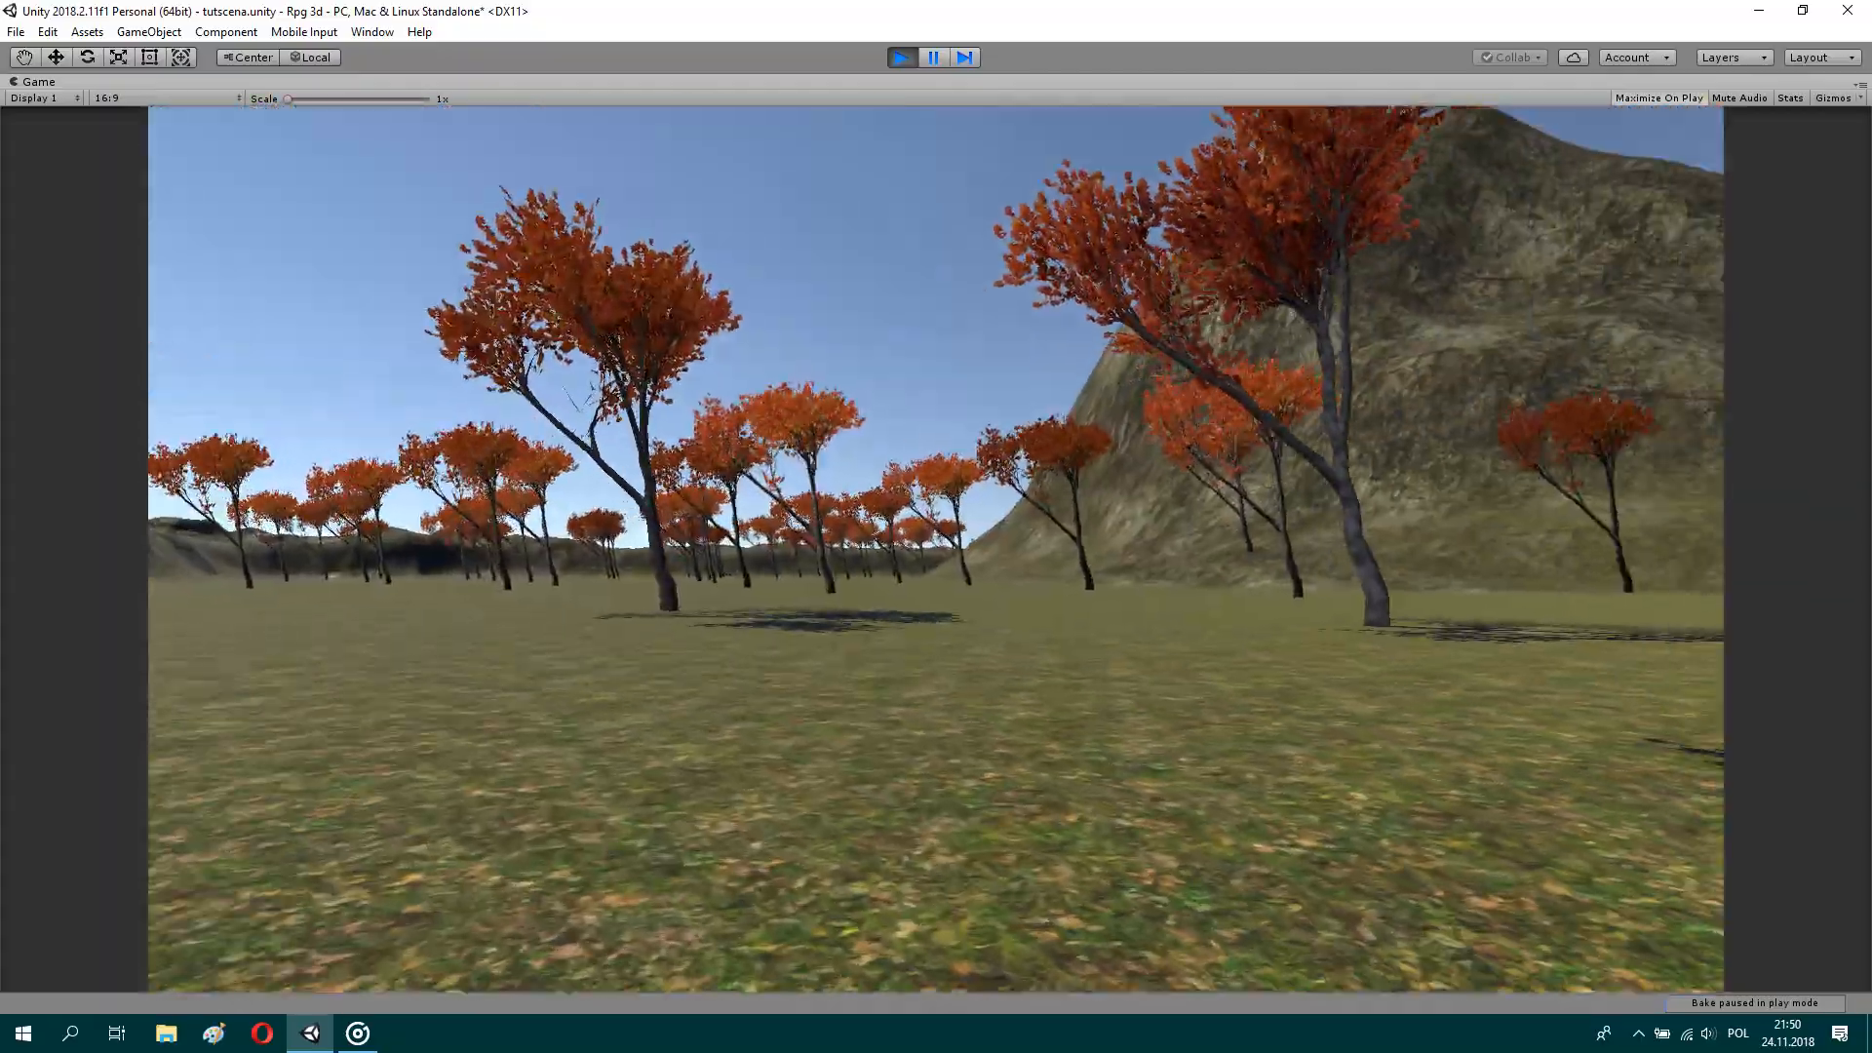
{"action": "key", "text": "w"}
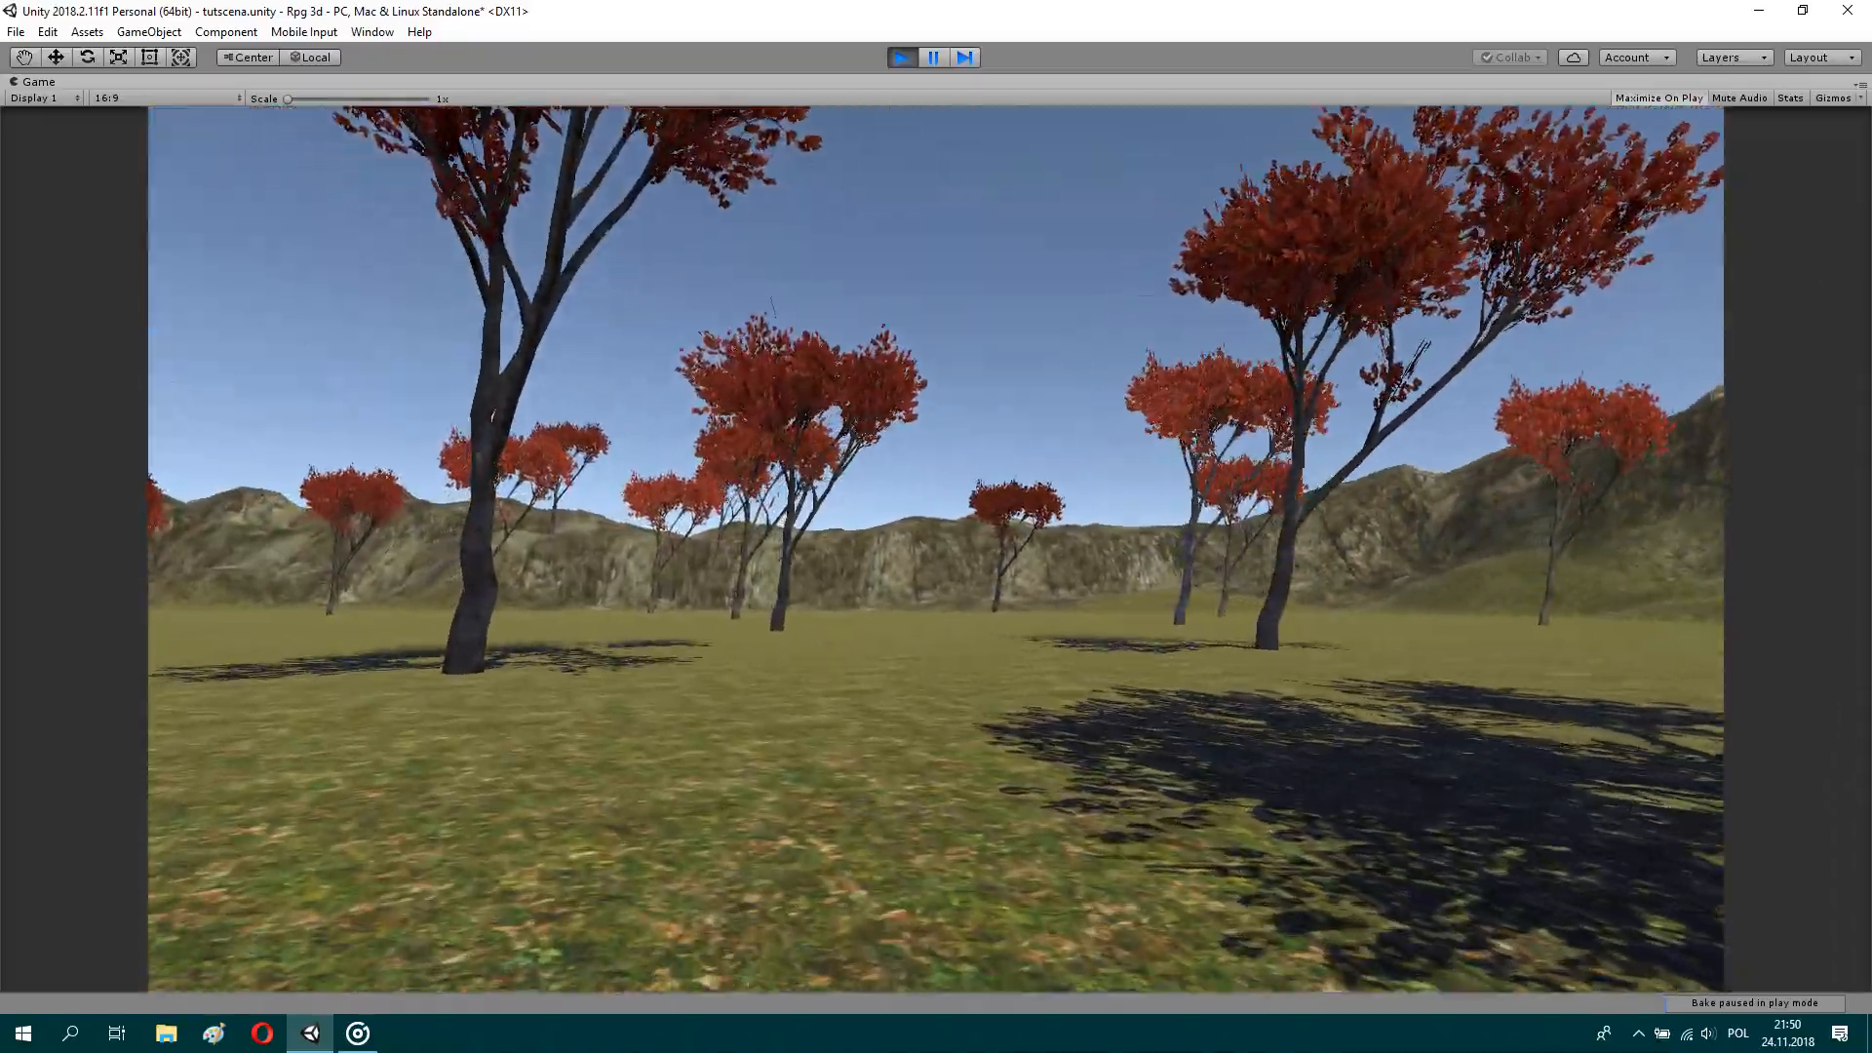
{"action": "key", "text": "w"}
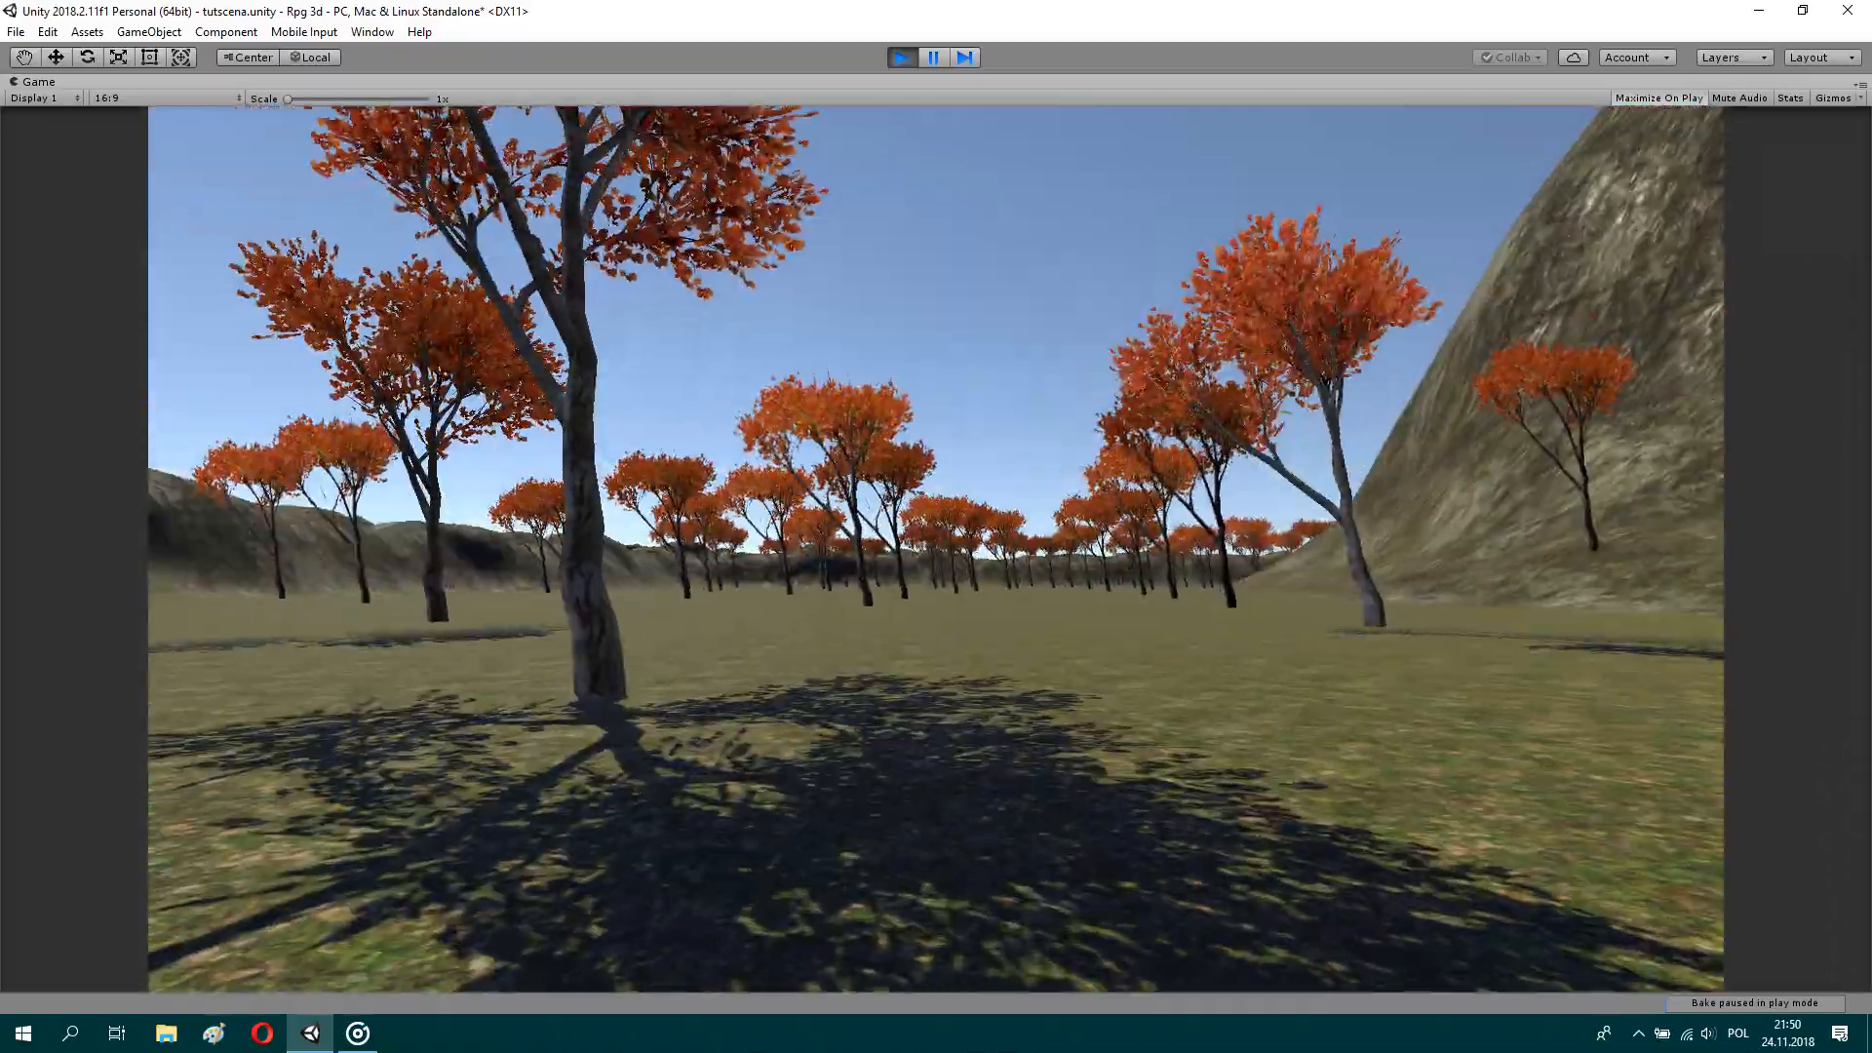
{"action": "key", "text": "w"}
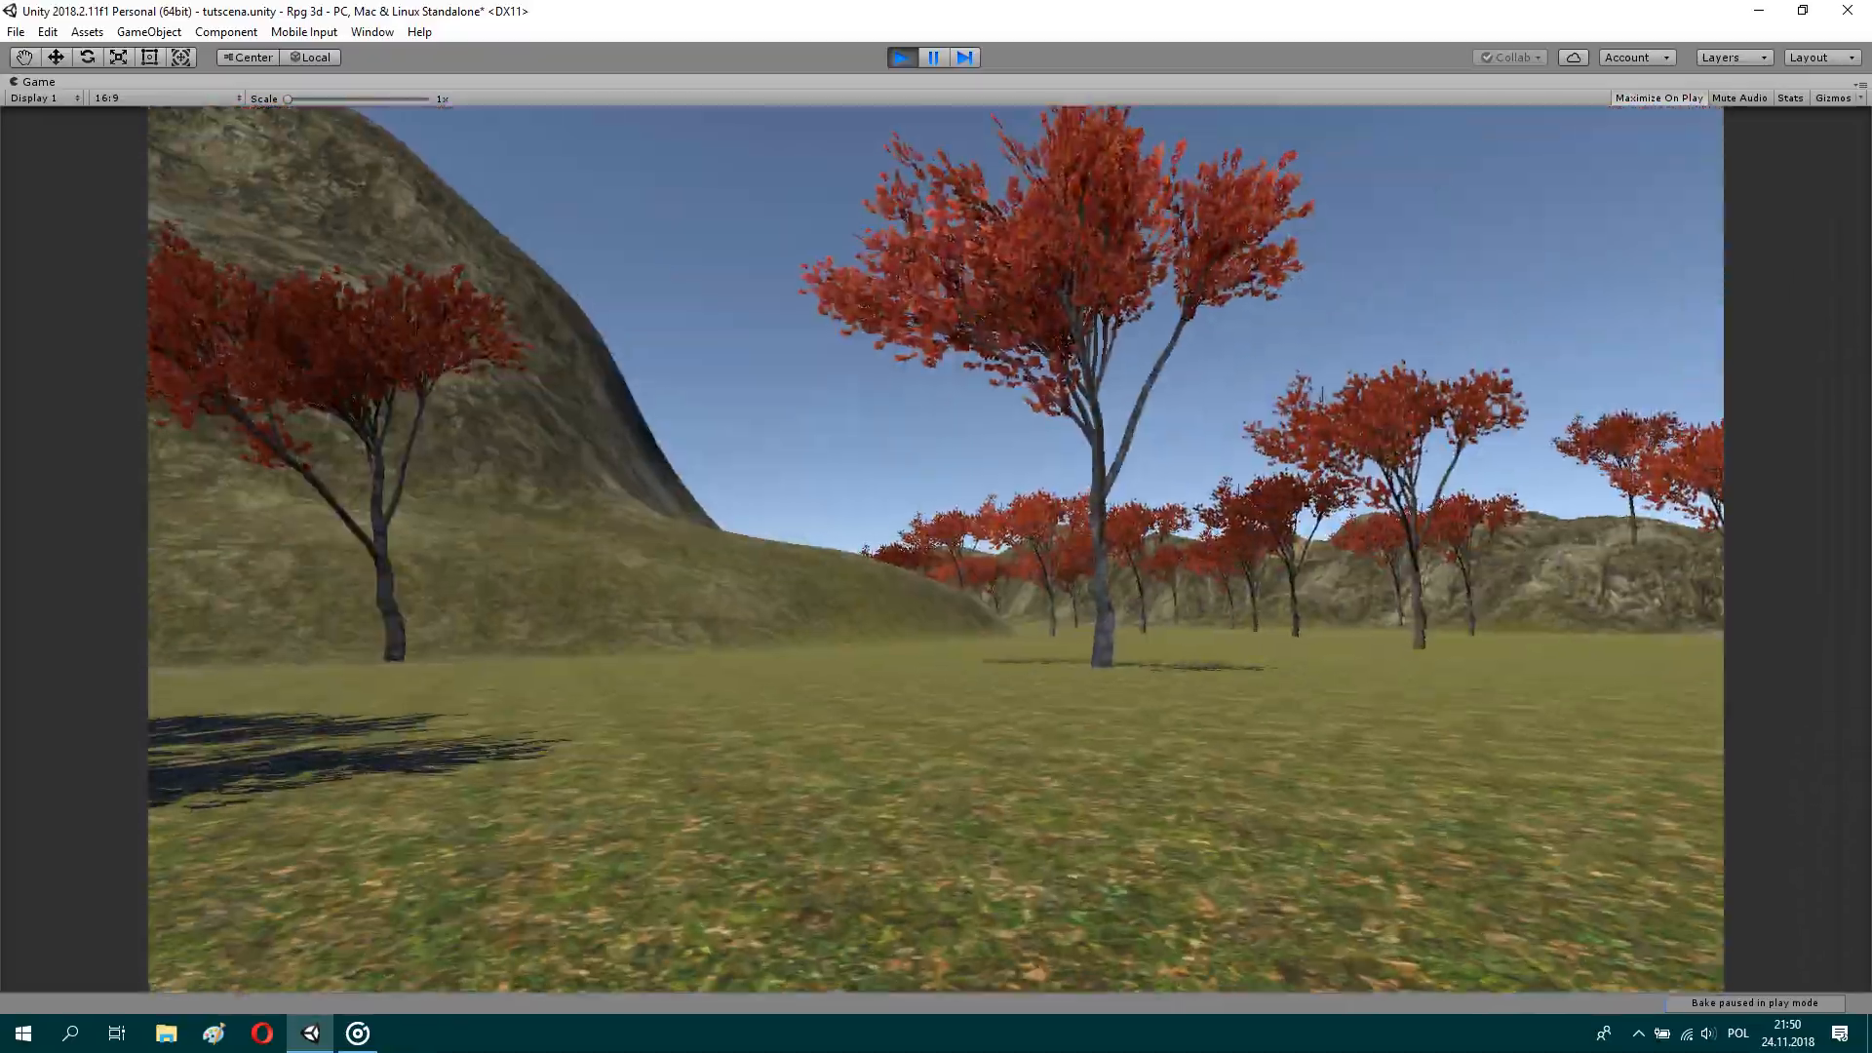
{"action": "key", "text": "w"}
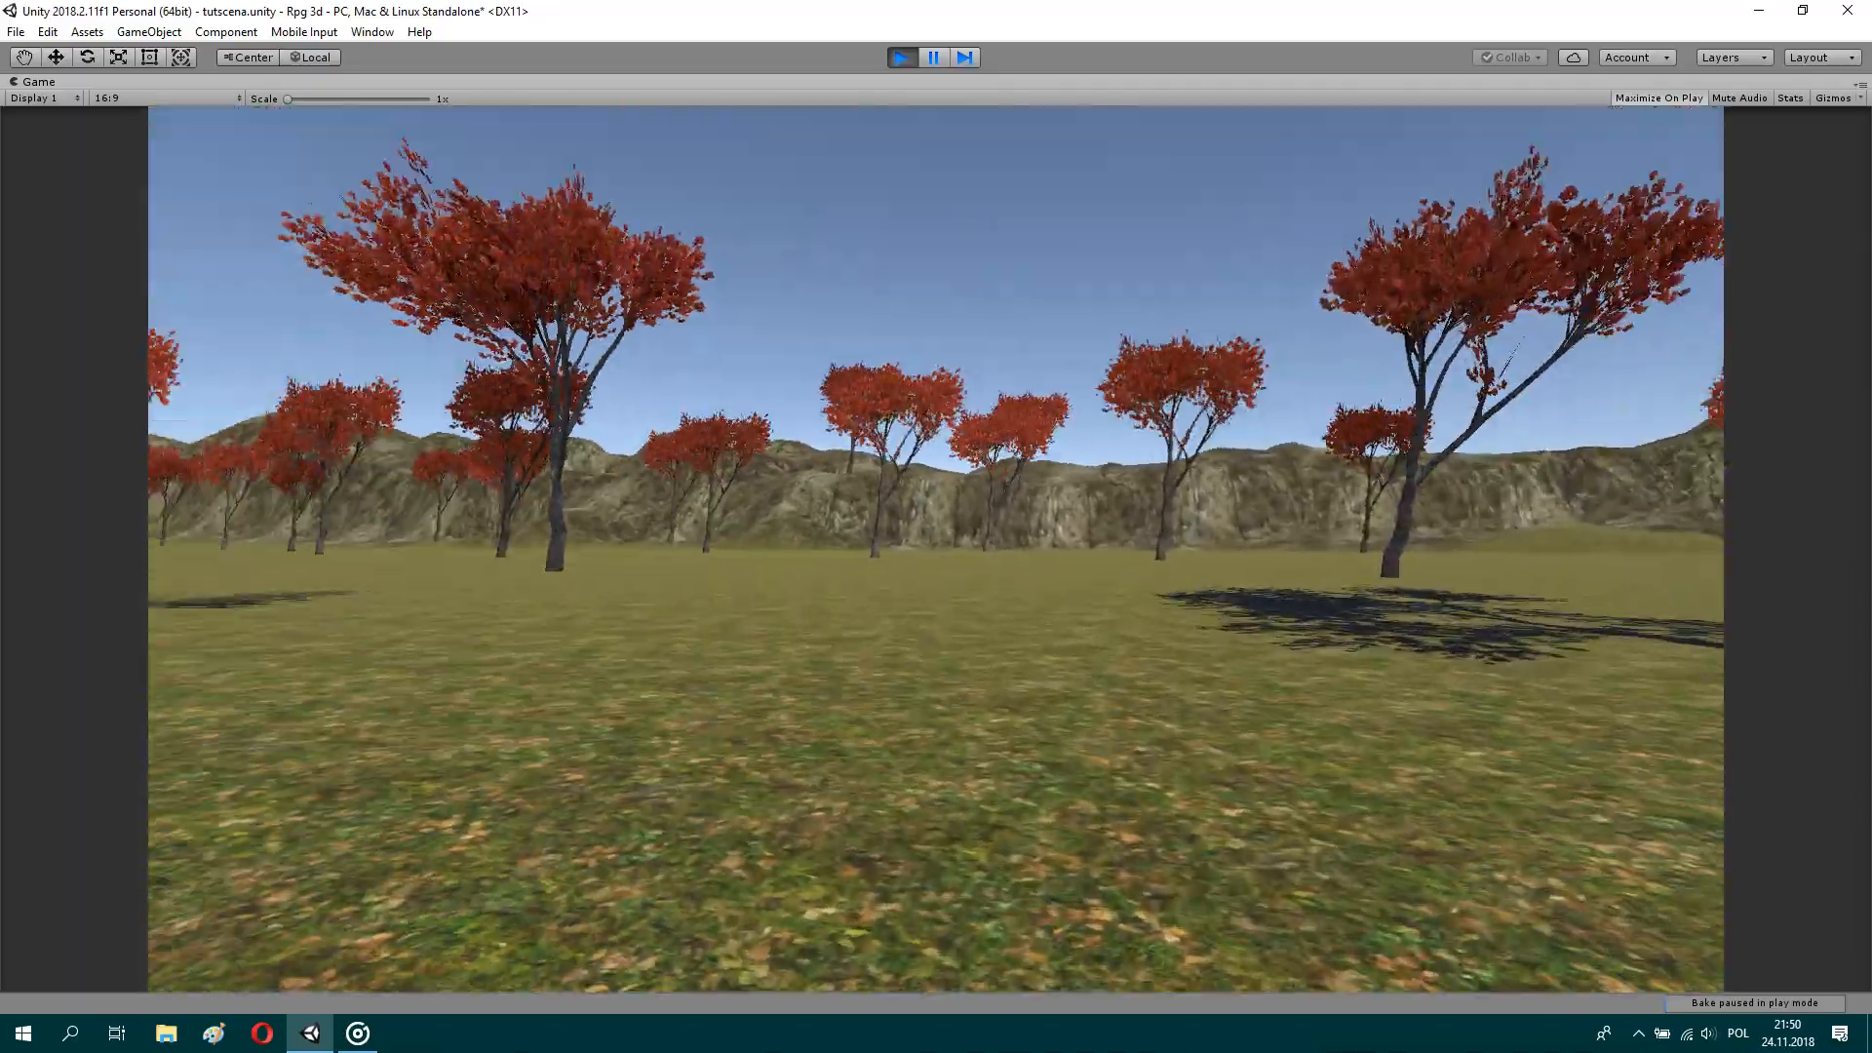
{"action": "key", "text": "w"}
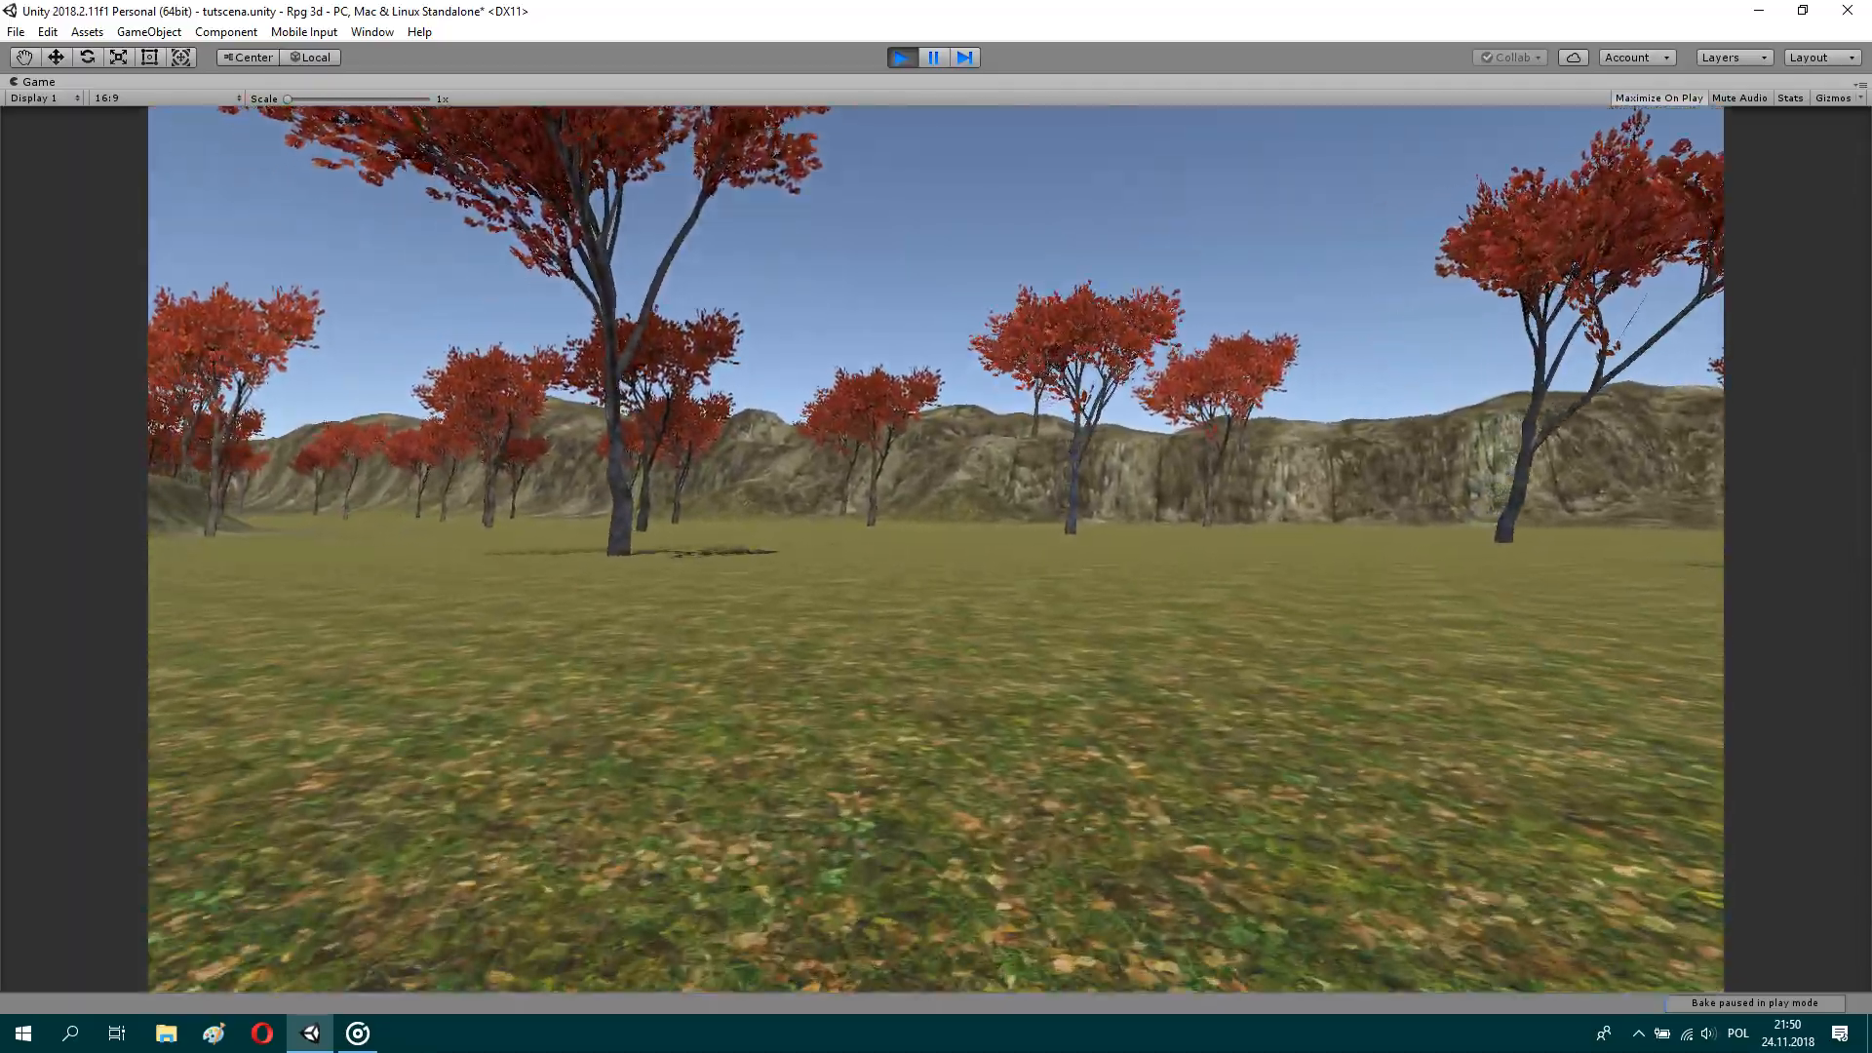
{"action": "key", "text": "w"}
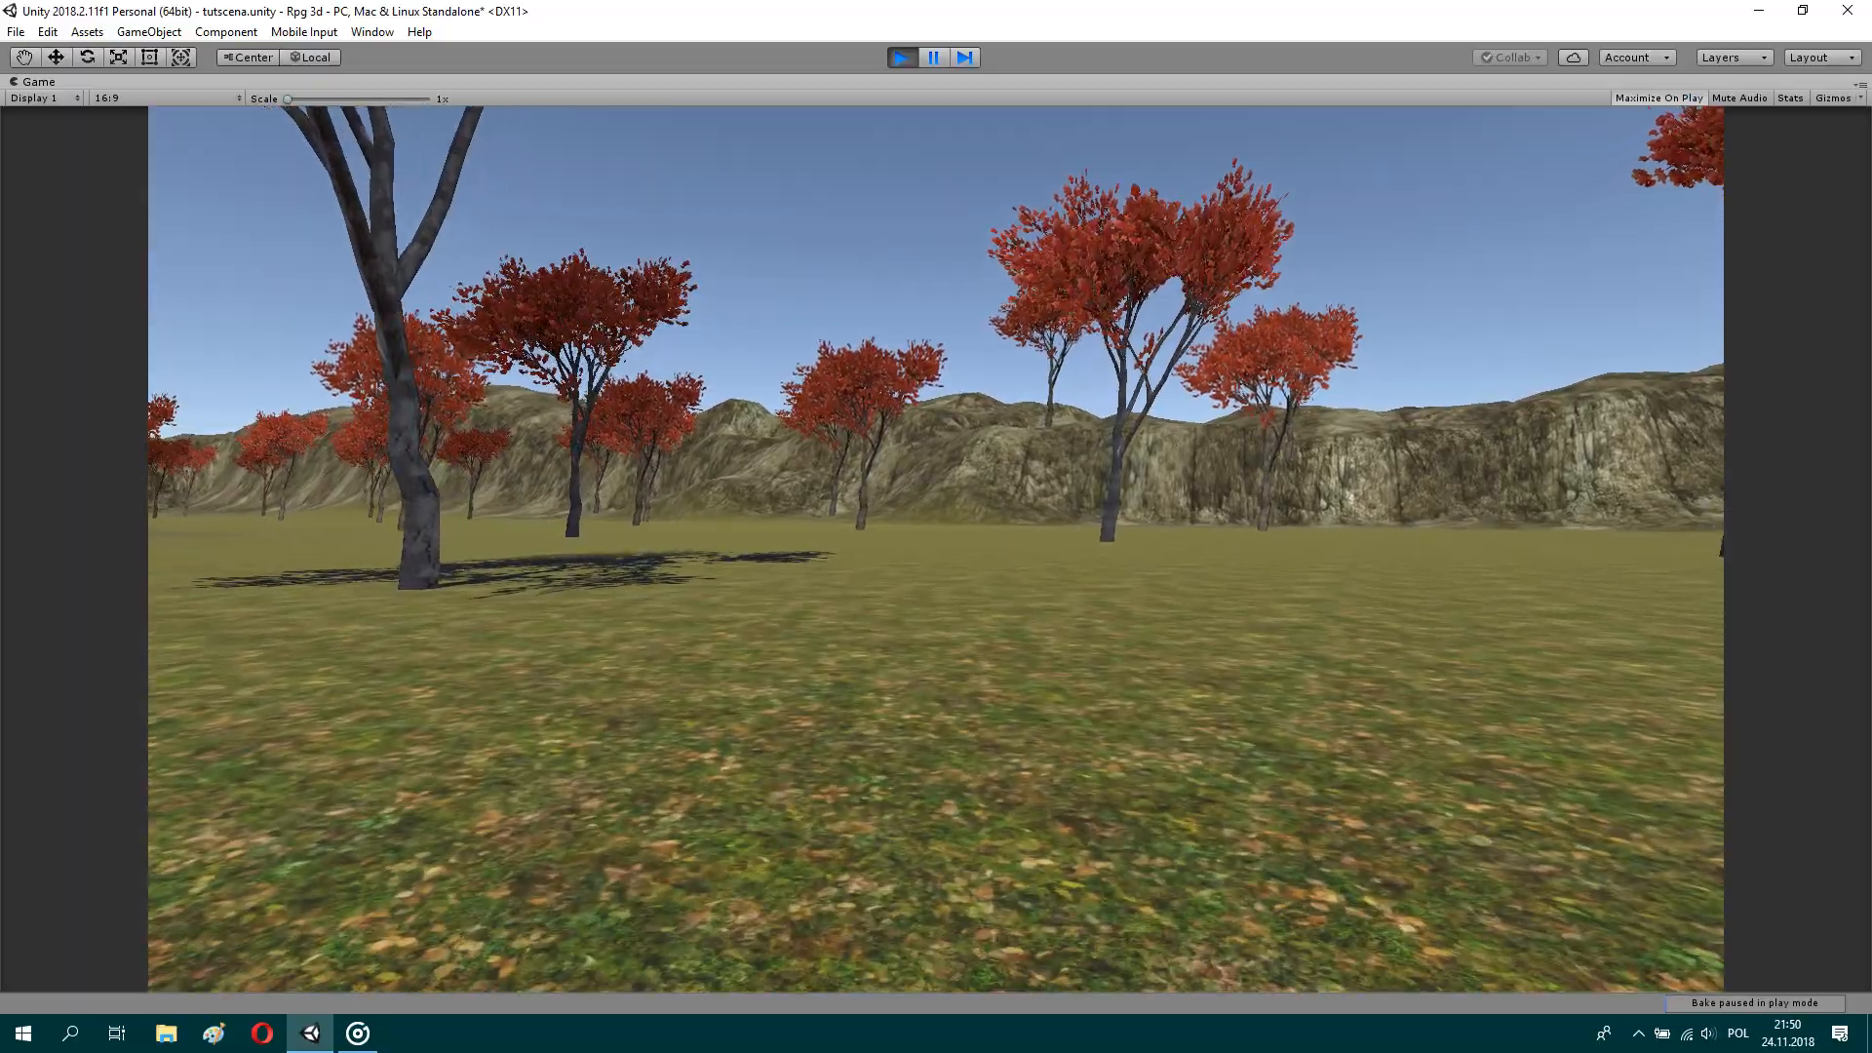
{"action": "key", "text": "w"}
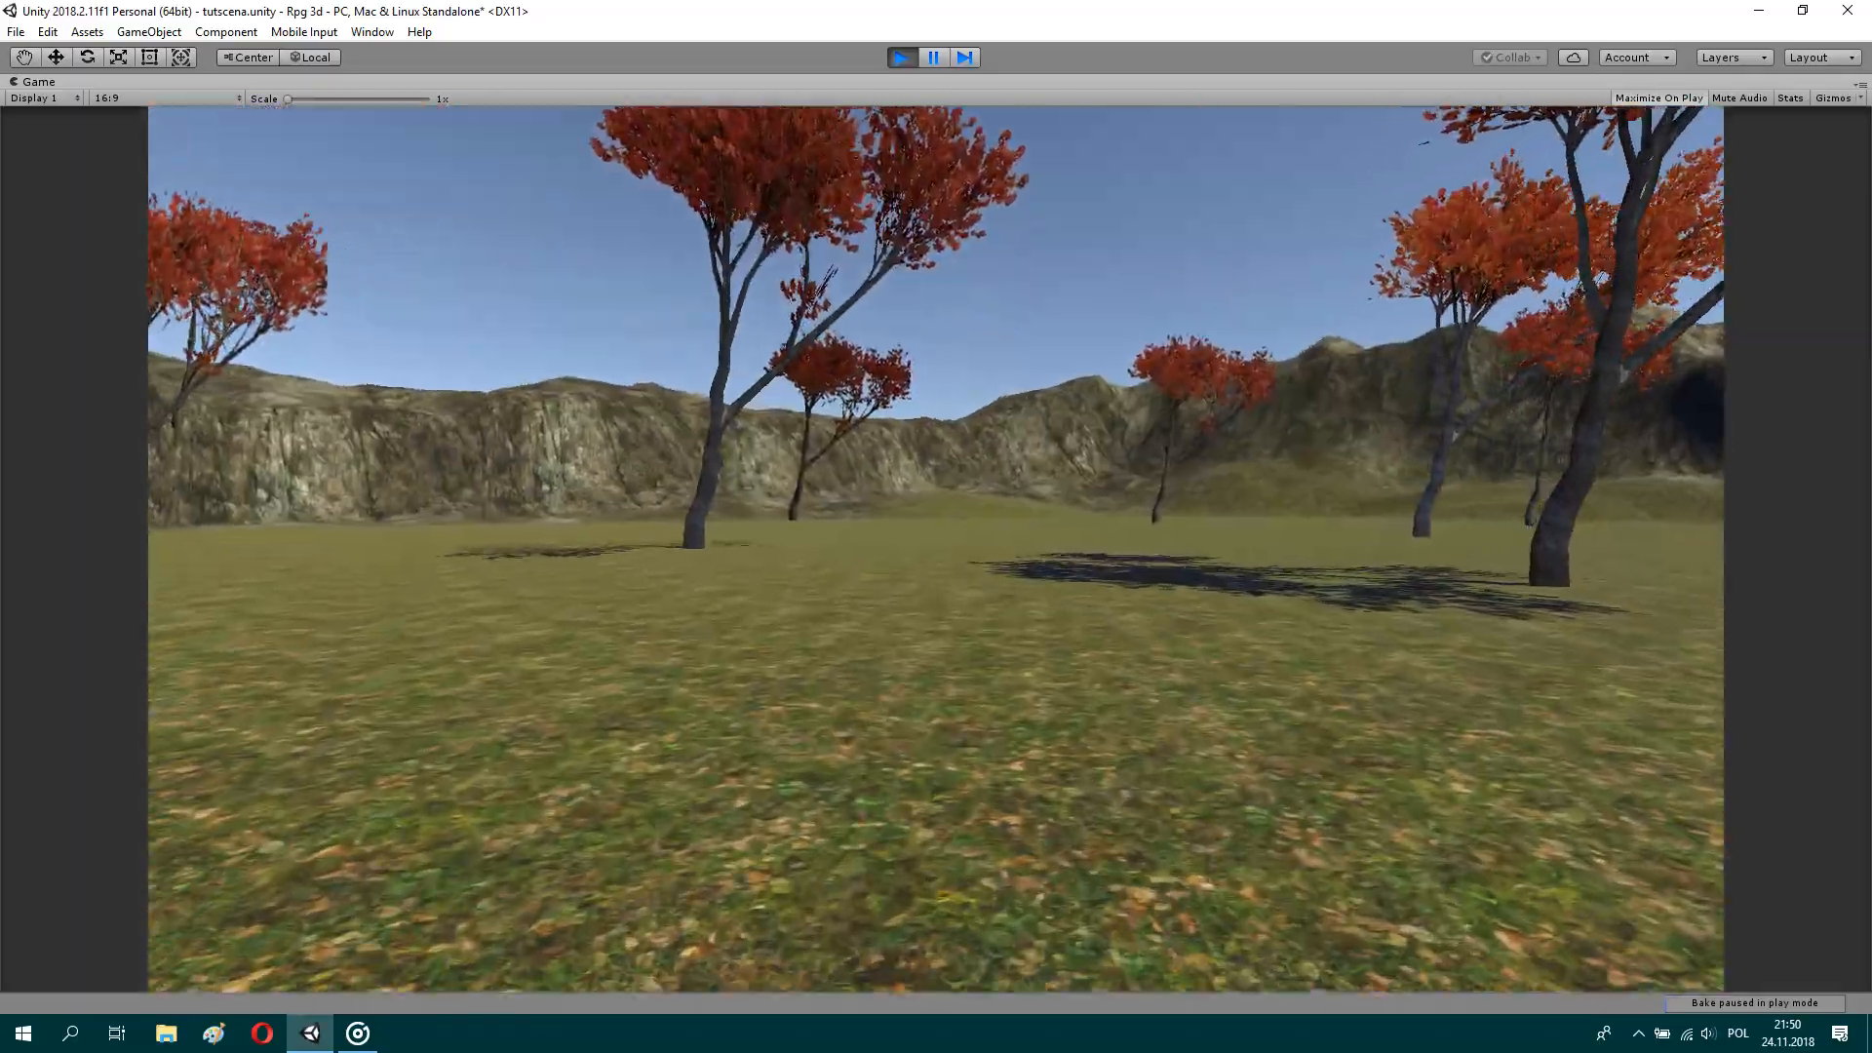
{"action": "key", "text": "w"}
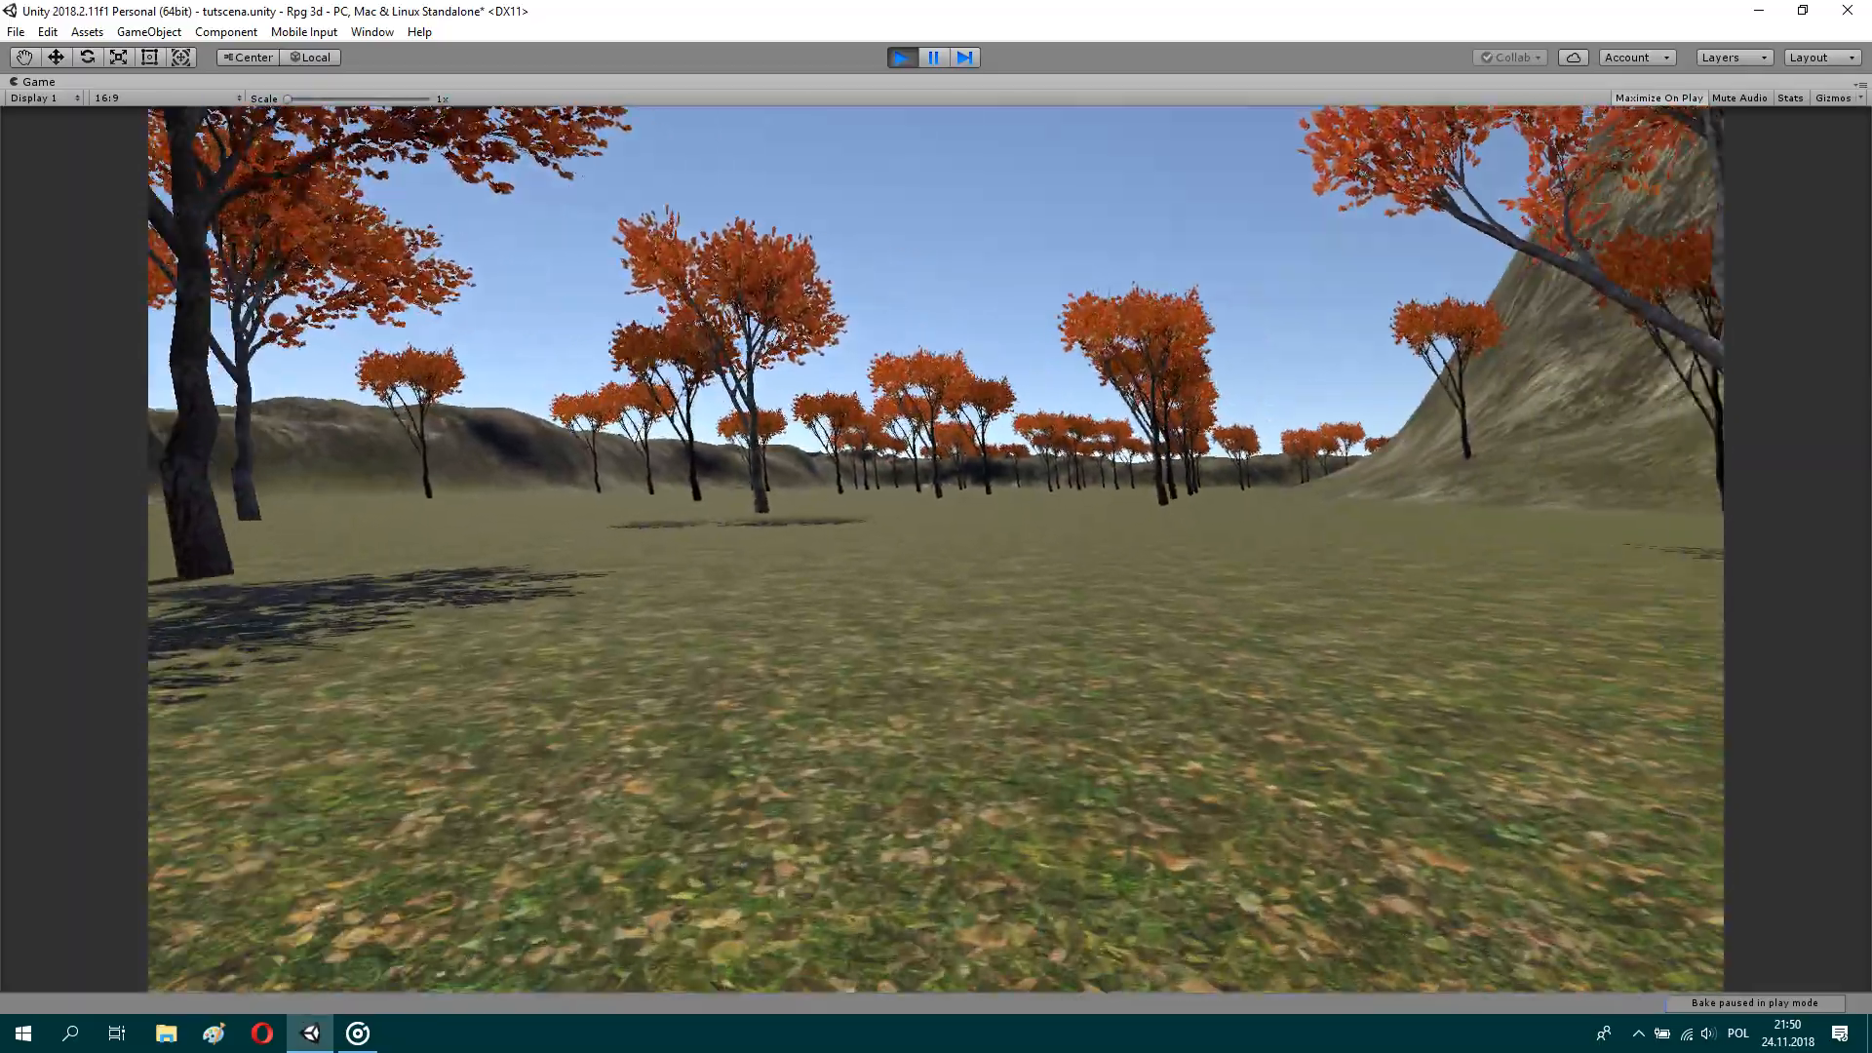
{"action": "key", "text": "w"}
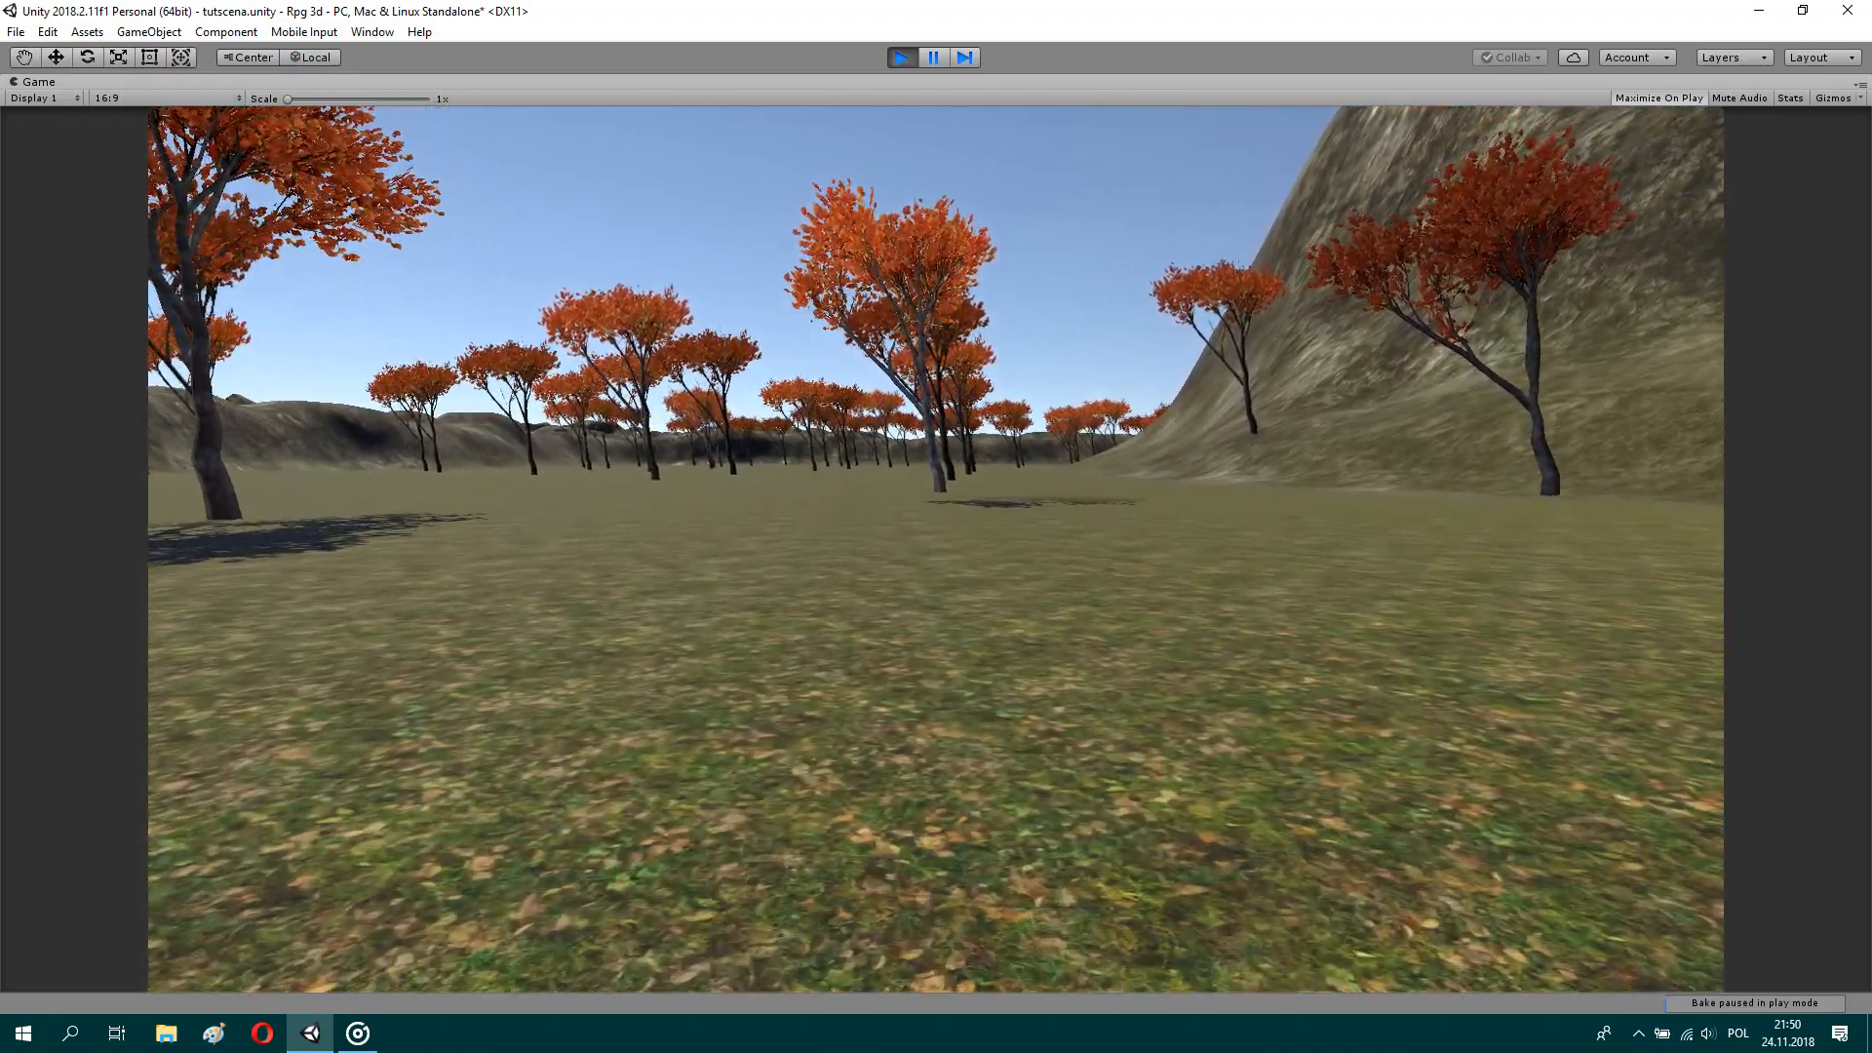
{"action": "key", "text": "Escape"}
{"action": "left_click", "coordinate": [903, 58]}
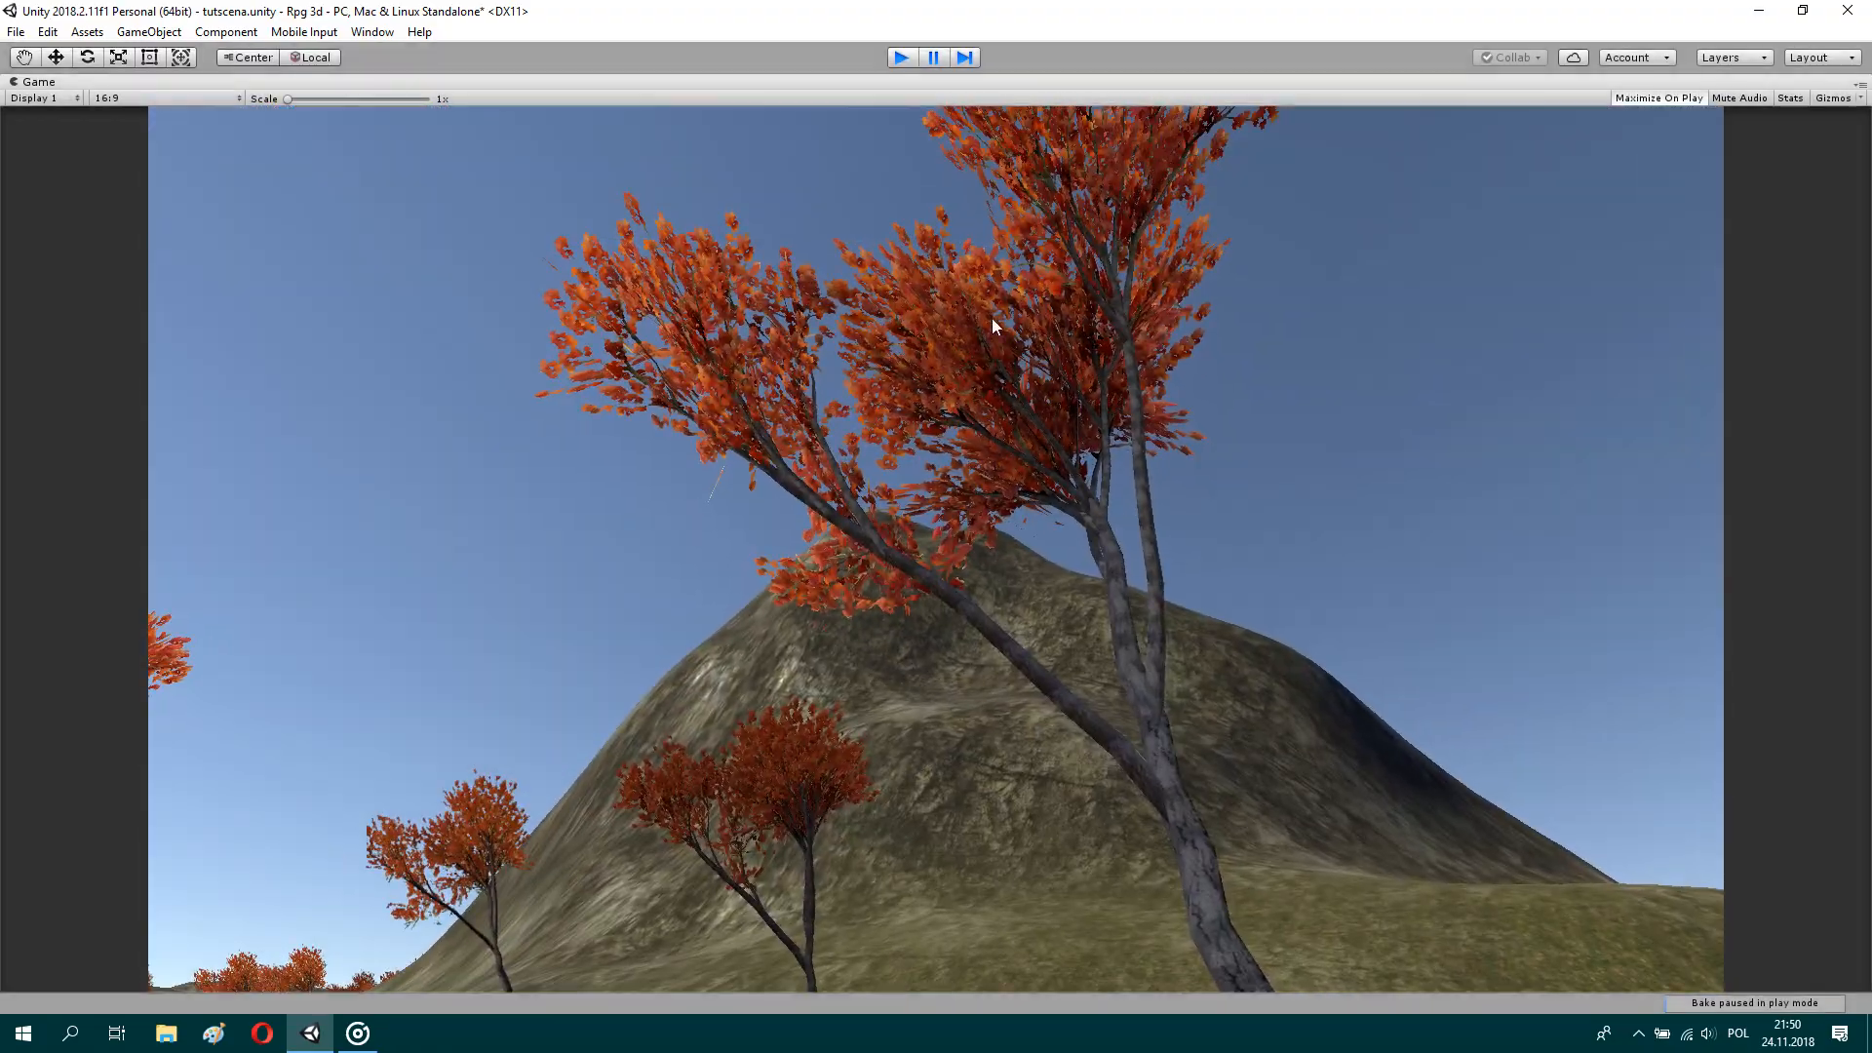
Step: Erase all painted danpungFall trees around the mountain with the brush size set to 100
{"action": "left_click_drag", "start_coordinate": [965, 396], "coordinate": [1248, 474], "text": "alt"}
{"action": "left_click", "coordinate": [1669, 404]}
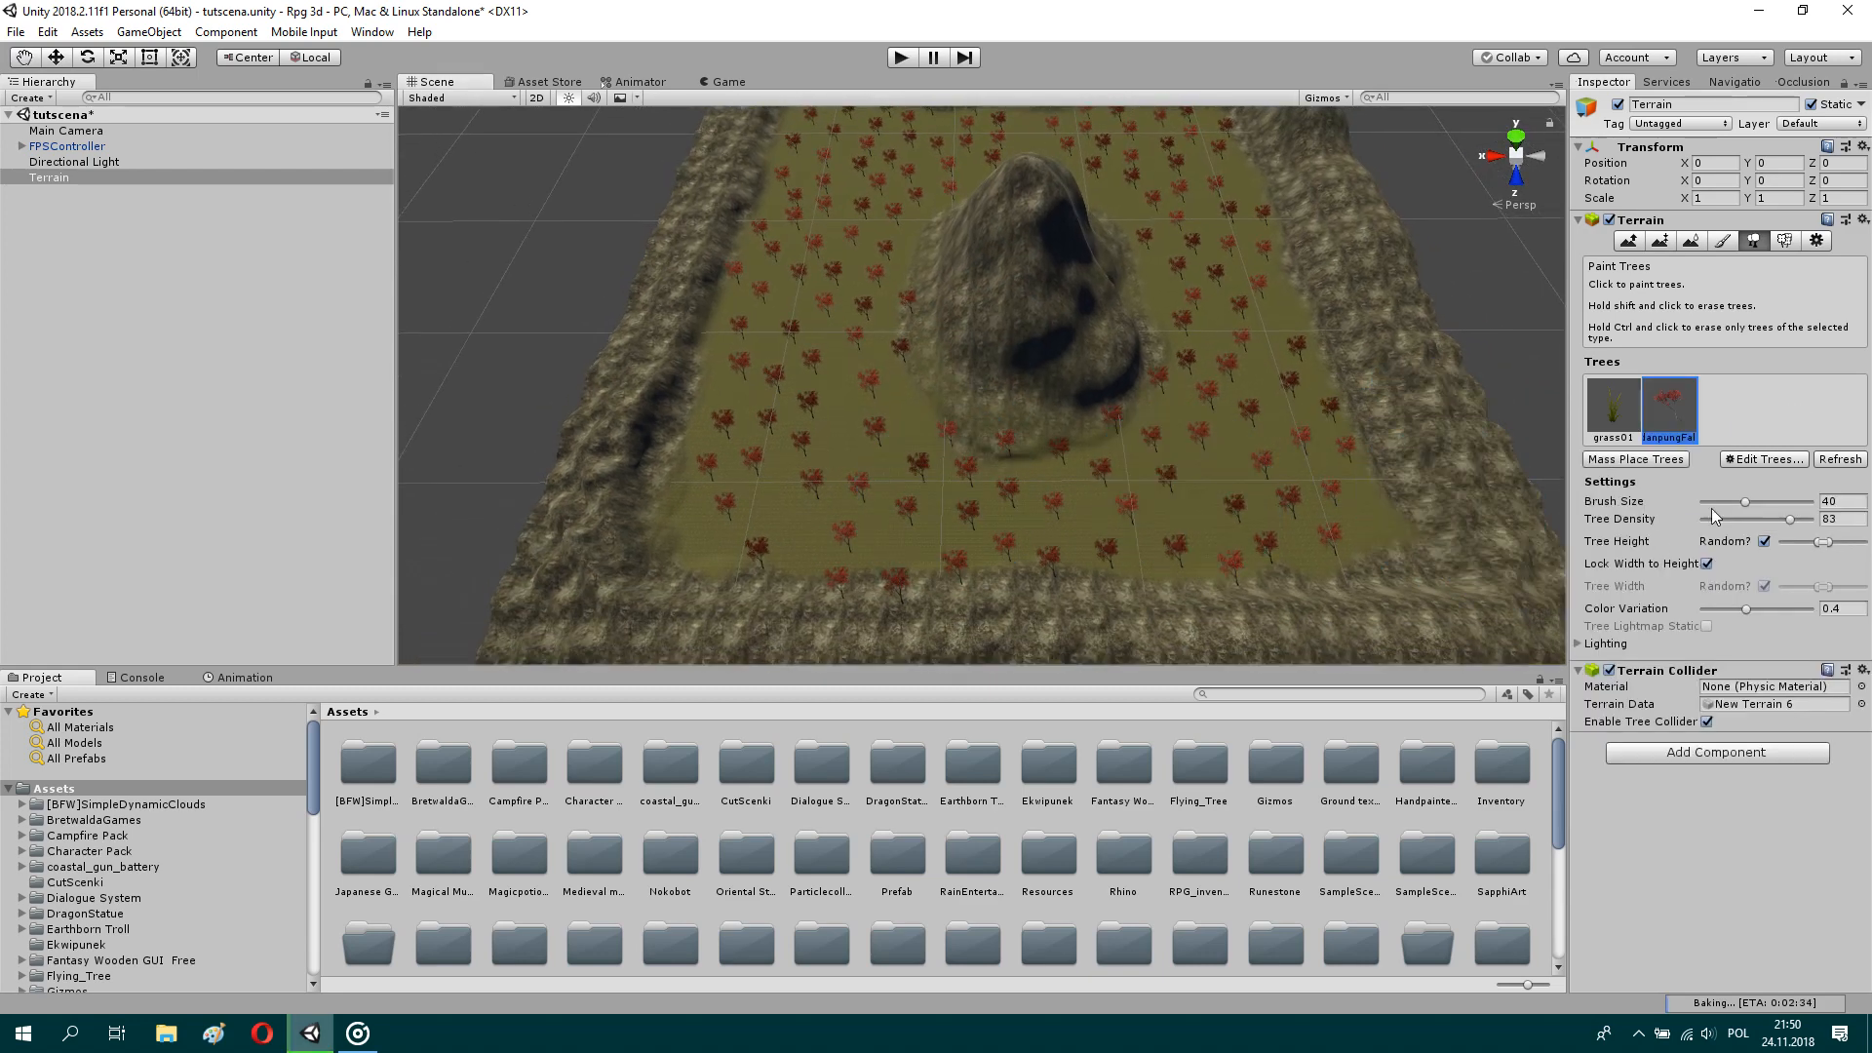
{"action": "mouse_move", "coordinate": [1419, 443]}
{"action": "left_mouse_down", "text": "shift"}
{"action": "mouse_move", "coordinate": [863, 472]}
{"action": "mouse_move", "coordinate": [819, 187]}
{"action": "mouse_move", "coordinate": [1086, 168]}
{"action": "mouse_move", "coordinate": [1221, 227]}
{"action": "left_mouse_up", "text": "shift"}
{"action": "middle_click_drag", "start_coordinate": [1060, 190], "coordinate": [1078, 292]}
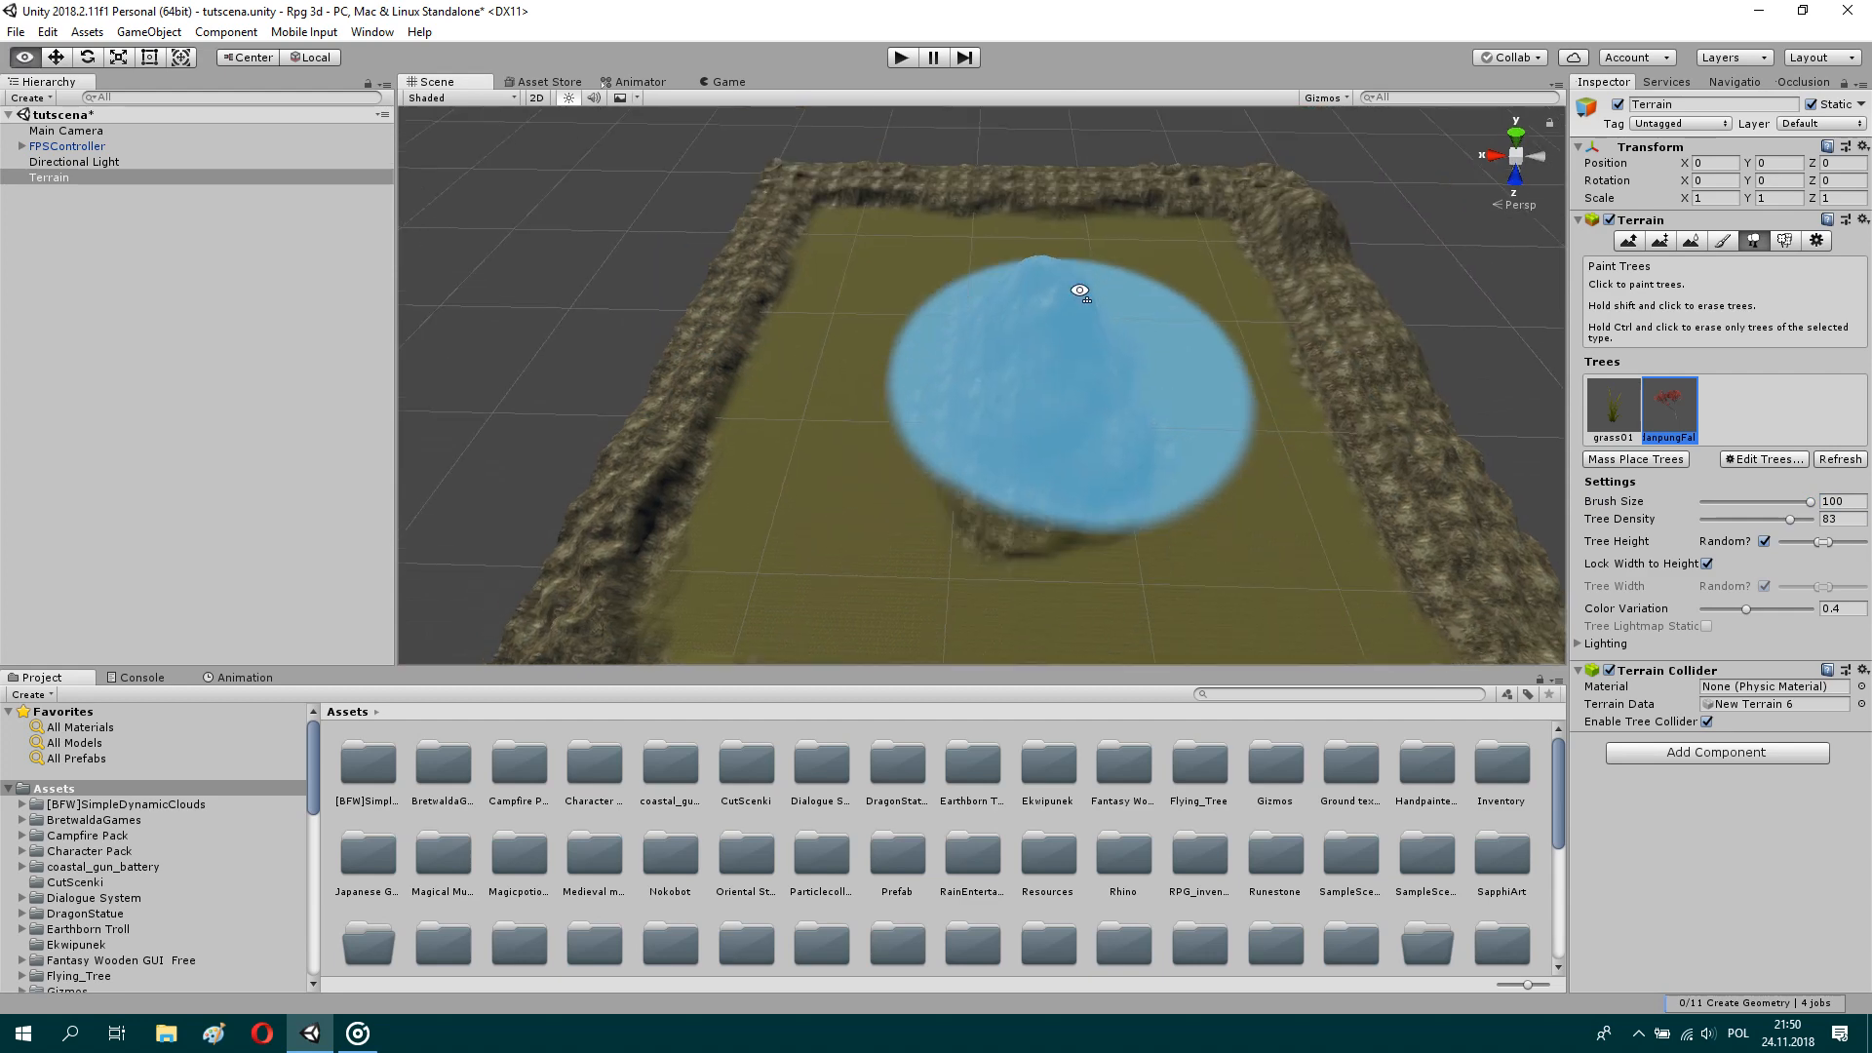
{"action": "left_click_drag", "start_coordinate": [751, 499], "coordinate": [1056, 347], "text": "alt"}
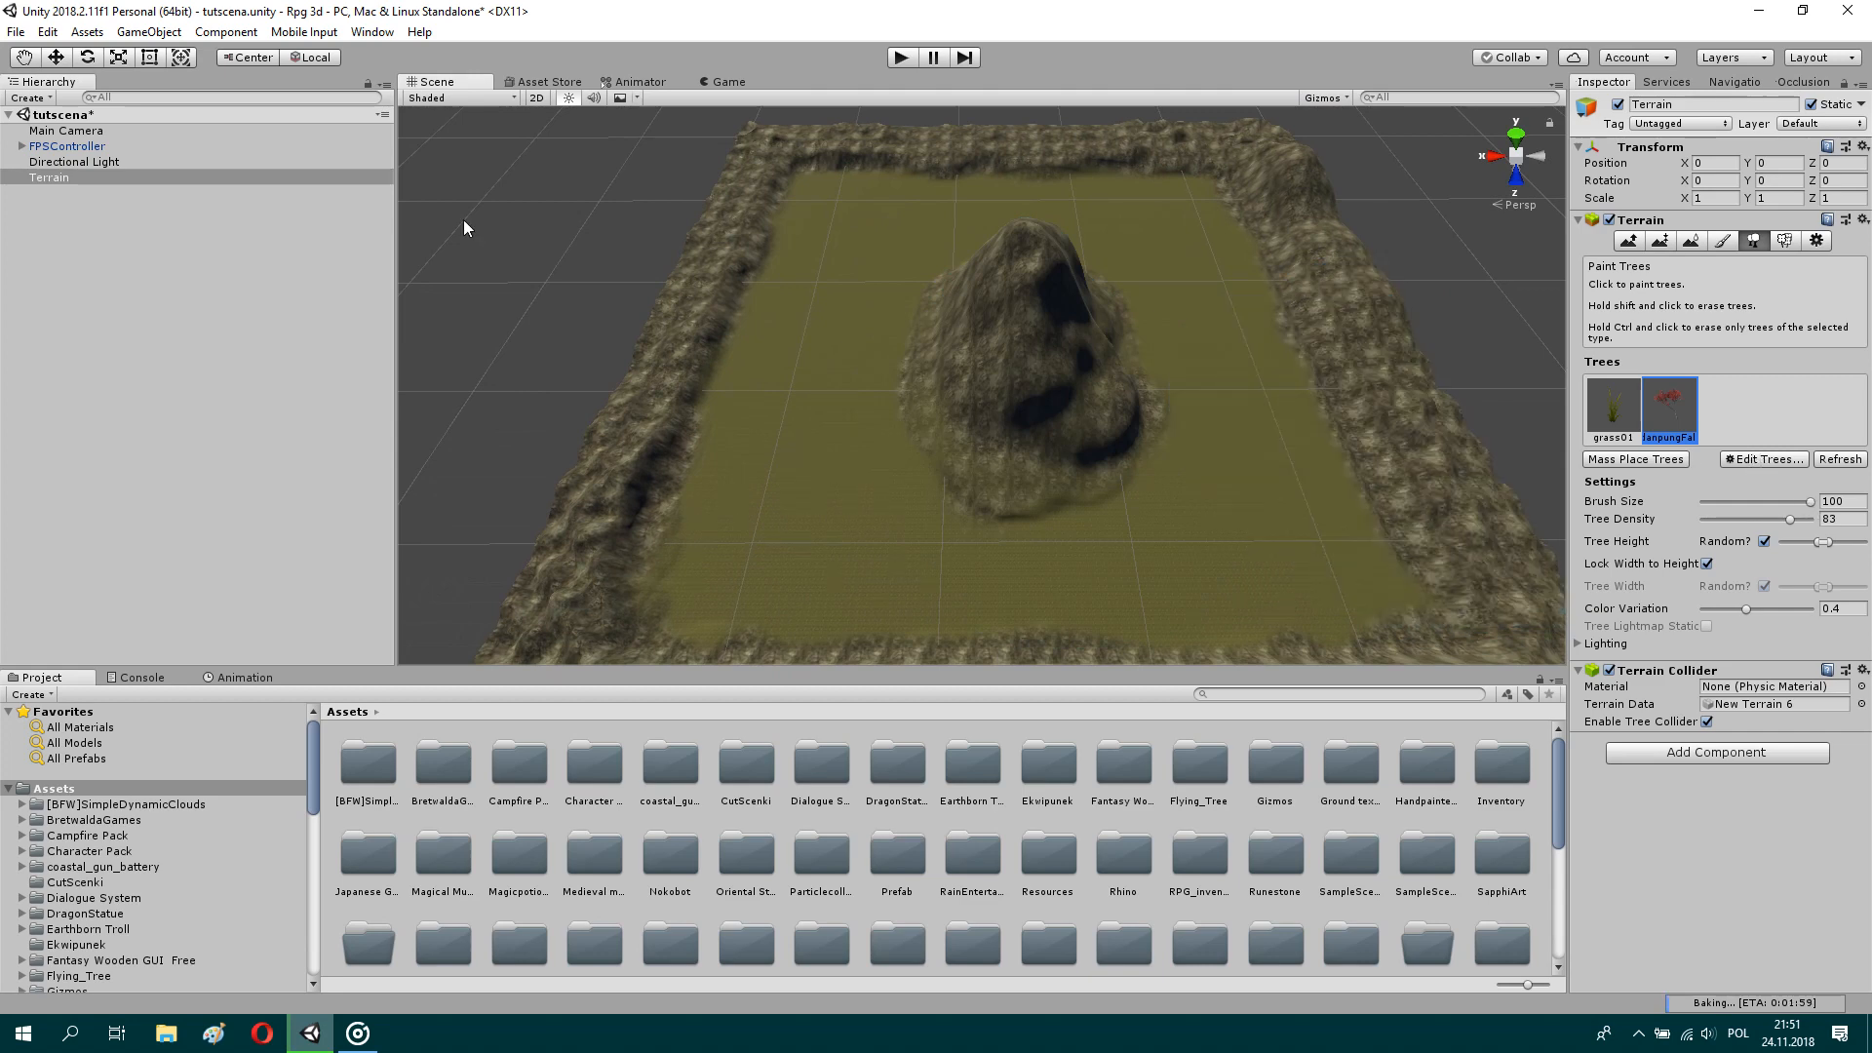
Step: Paint denser danpungFall trees on the flat ground along one side of the mountain with brush size 39.7 and tree density 62
{"action": "left_click", "coordinate": [64, 146]}
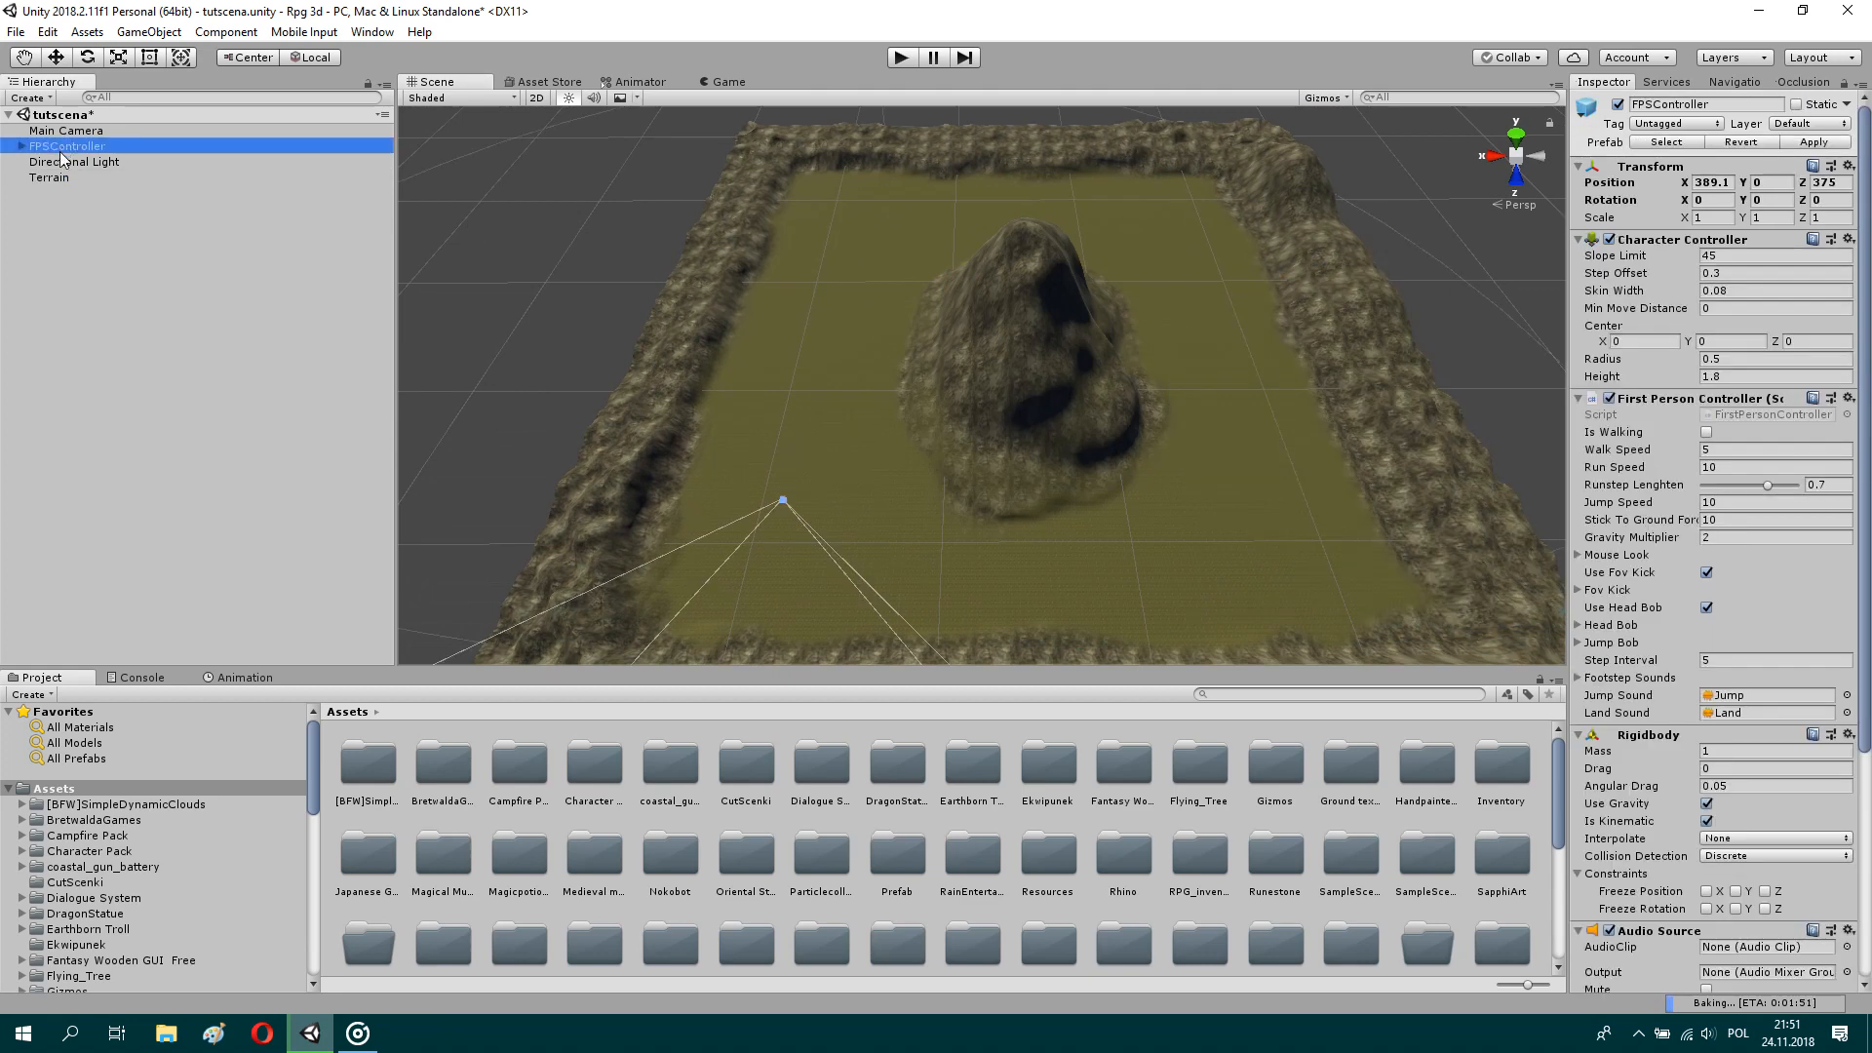
{"action": "left_click", "coordinate": [49, 177]}
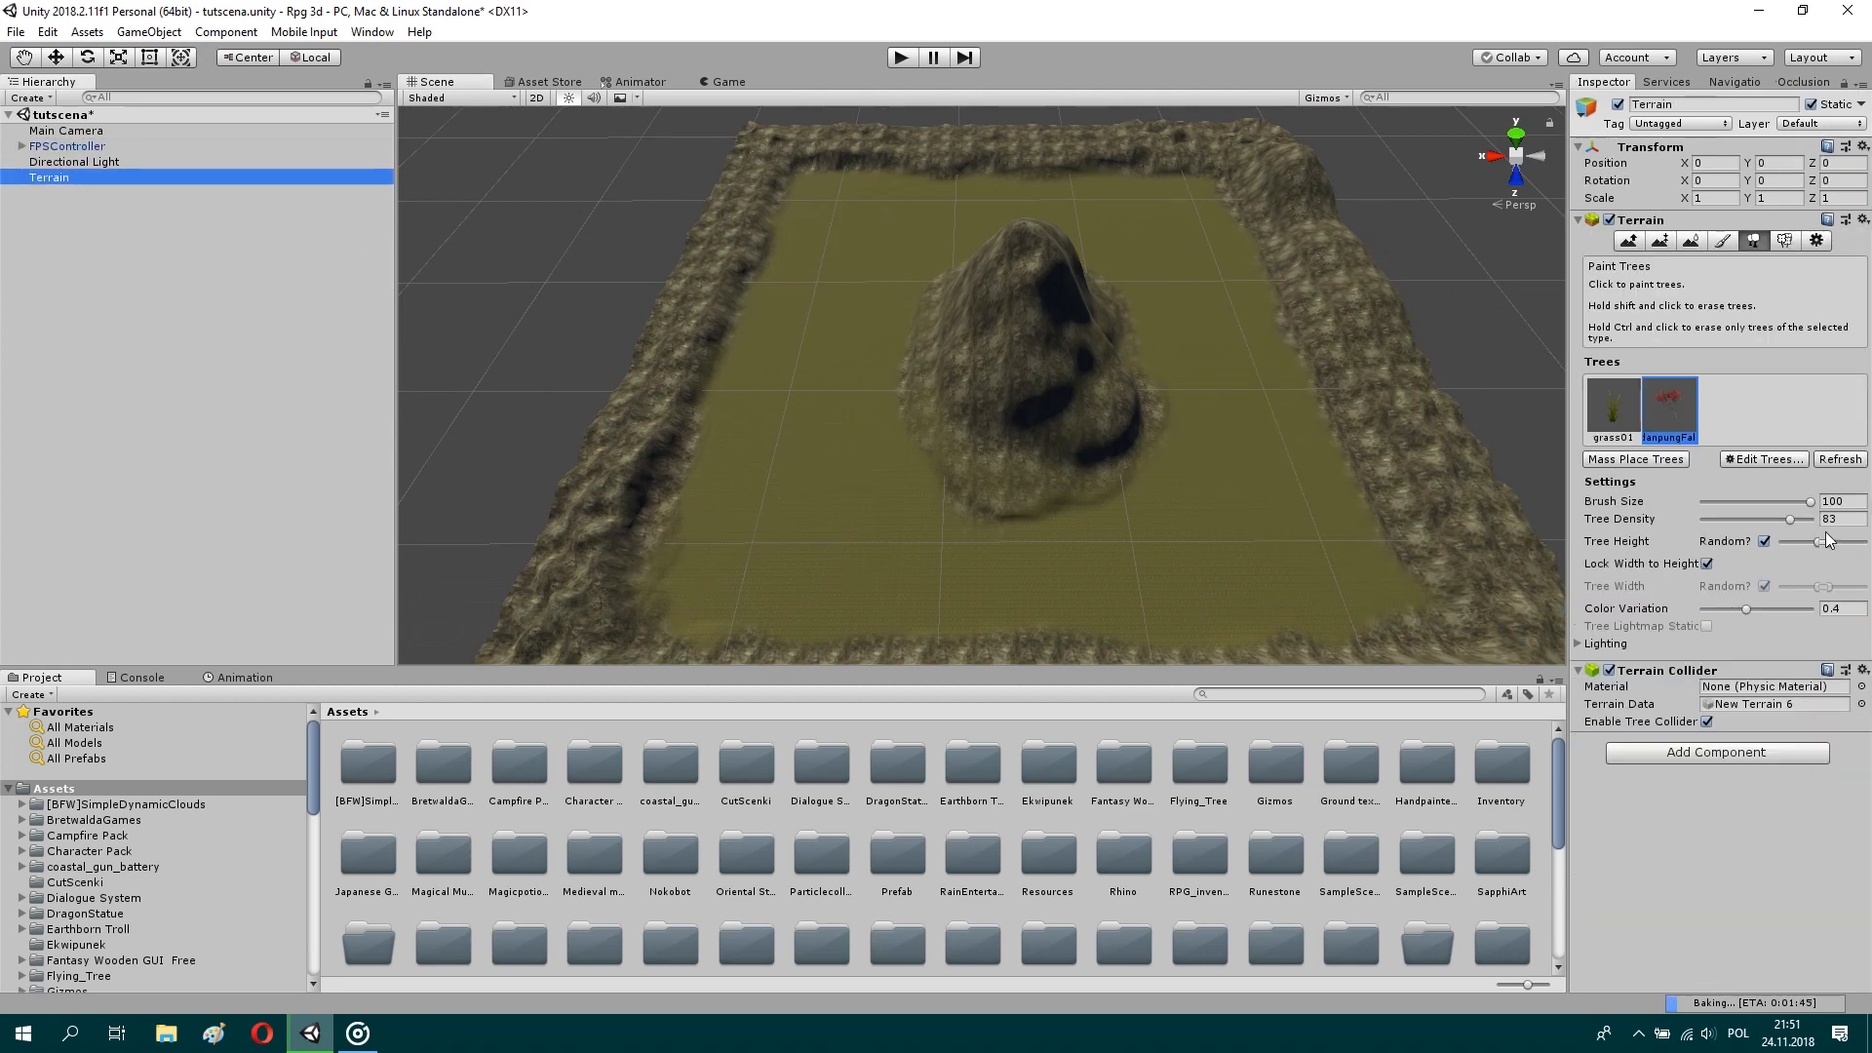
{"action": "mouse_move", "coordinate": [1811, 502]}
{"action": "left_mouse_down"}
{"action": "mouse_move", "coordinate": [1733, 502]}
{"action": "mouse_move", "coordinate": [1769, 521]}
{"action": "mouse_move", "coordinate": [1748, 501]}
{"action": "left_mouse_up"}
{"action": "mouse_move", "coordinate": [1144, 556]}
{"action": "left_mouse_down"}
{"action": "mouse_move", "coordinate": [1289, 544]}
{"action": "mouse_move", "coordinate": [1184, 230]}
{"action": "mouse_move", "coordinate": [1301, 529]}
{"action": "mouse_move", "coordinate": [1267, 564]}
{"action": "mouse_move", "coordinate": [1169, 564]}
{"action": "left_mouse_up"}
{"action": "key", "text": "w"}
{"action": "mouse_move", "coordinate": [1214, 526]}
{"action": "right_mouse_down"}
{"action": "mouse_move", "coordinate": [1237, 439]}
{"action": "mouse_move", "coordinate": [1176, 369]}
{"action": "mouse_move", "coordinate": [1234, 564]}
{"action": "right_mouse_up"}
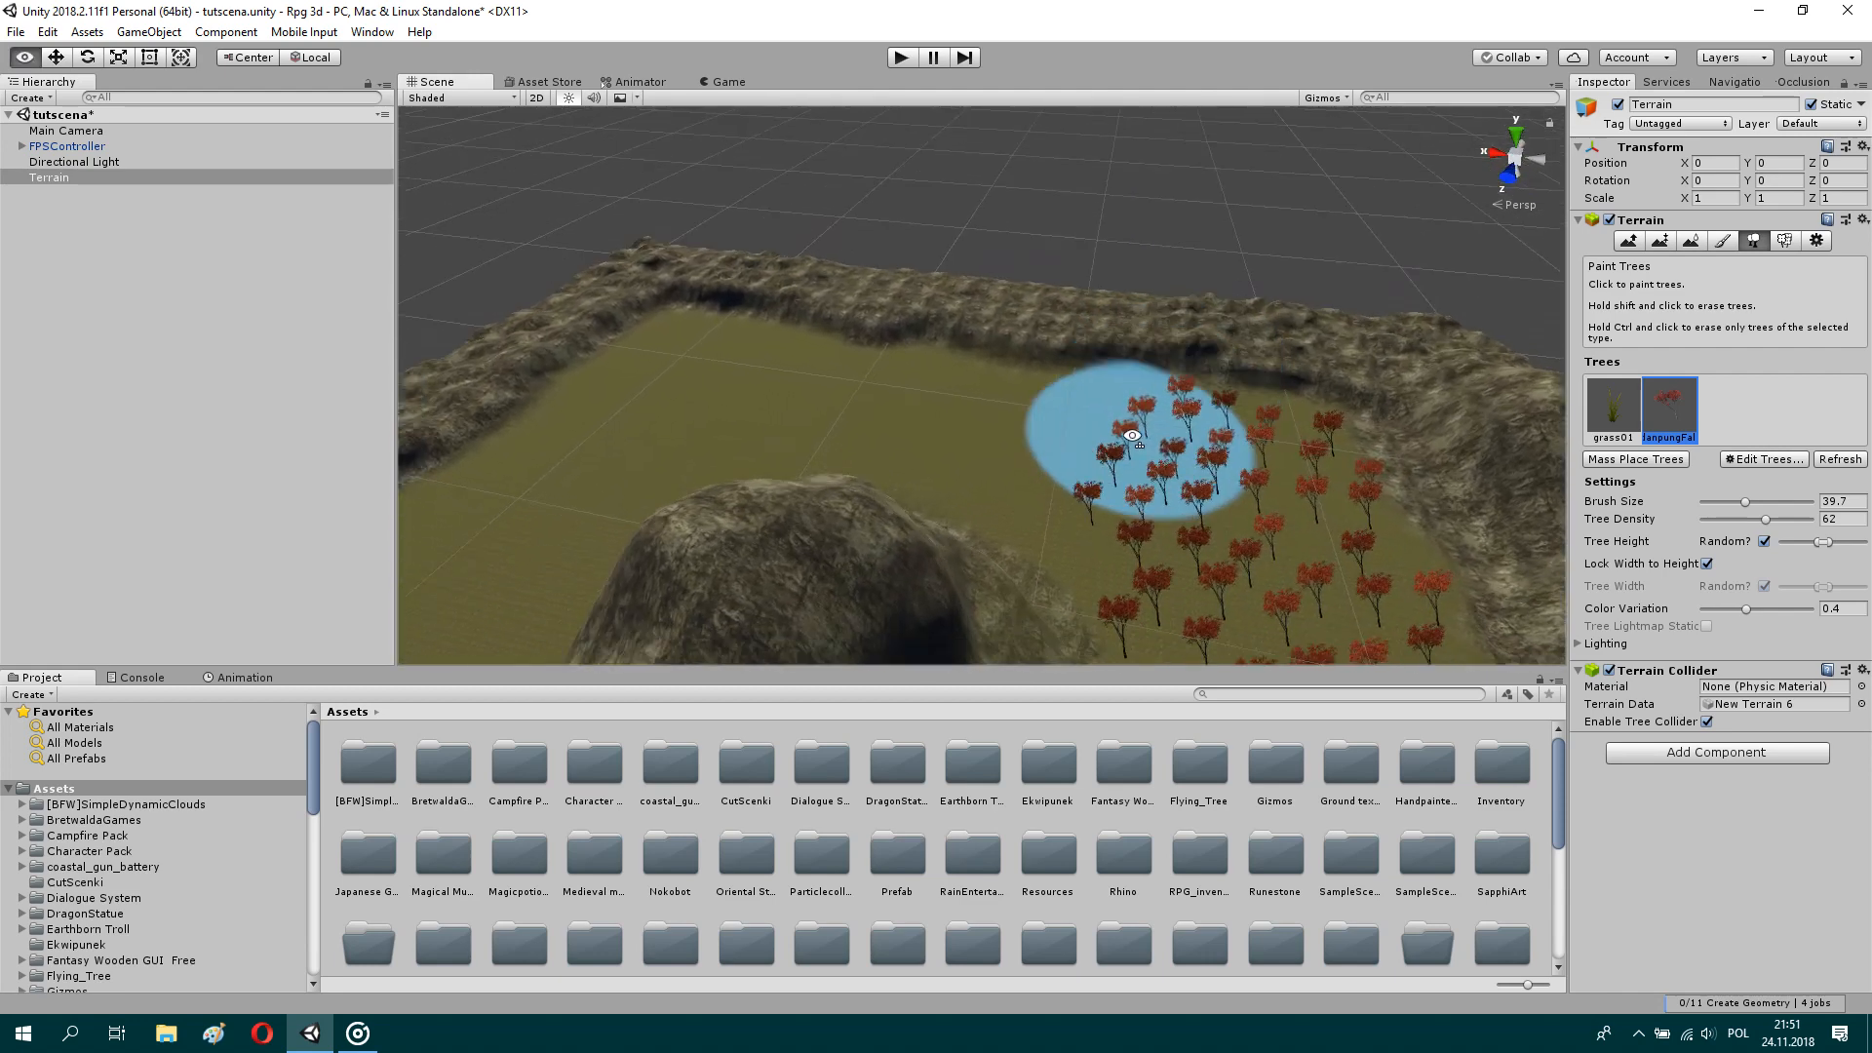
Step: Extend the danpungFall forest across the flat ground behind the mountain, up to the rock border
{"action": "mouse_move", "coordinate": [922, 390]}
{"action": "left_mouse_down"}
{"action": "mouse_move", "coordinate": [670, 308]}
{"action": "mouse_move", "coordinate": [741, 385]}
{"action": "mouse_move", "coordinate": [706, 347]}
{"action": "mouse_move", "coordinate": [610, 339]}
{"action": "mouse_move", "coordinate": [643, 395]}
{"action": "mouse_move", "coordinate": [834, 351]}
{"action": "mouse_move", "coordinate": [1101, 443]}
{"action": "left_mouse_up"}
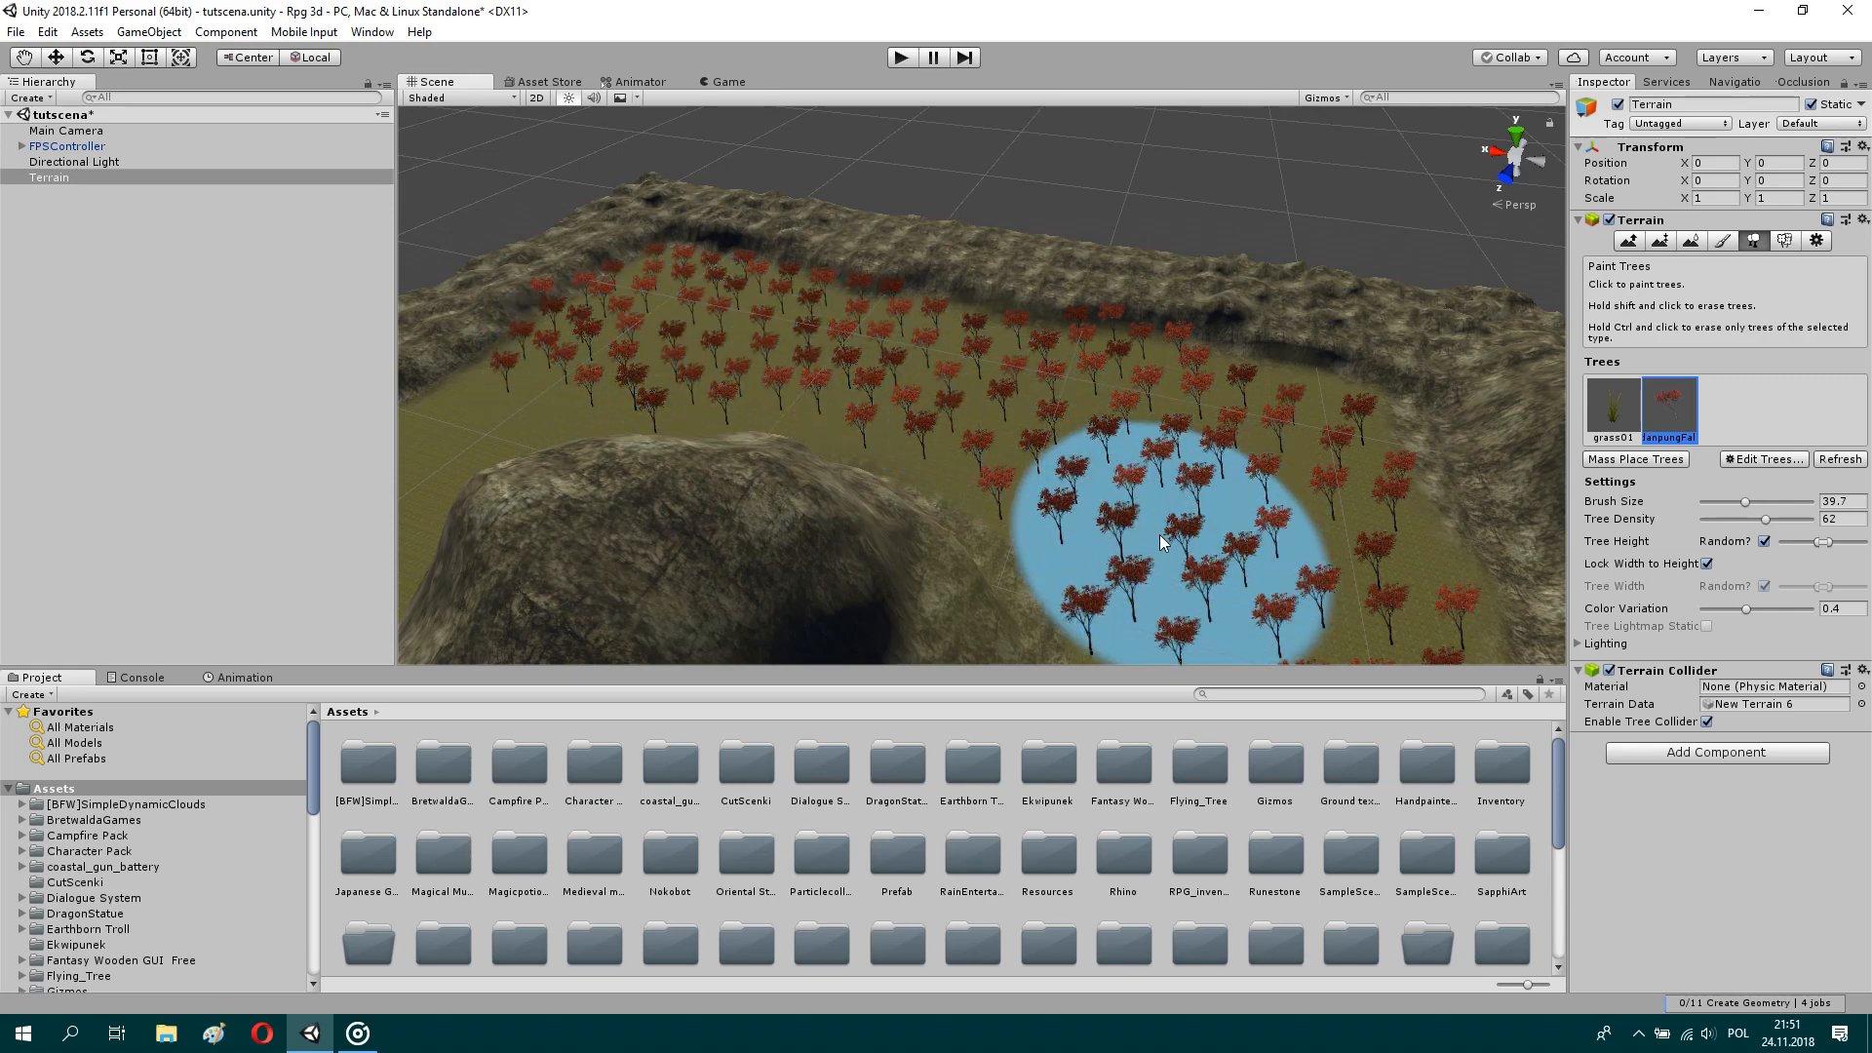
{"action": "mouse_move", "coordinate": [1243, 448]}
{"action": "right_mouse_down"}
{"action": "mouse_move", "coordinate": [773, 456]}
{"action": "mouse_move", "coordinate": [814, 468]}
{"action": "right_mouse_up"}
{"action": "mouse_move", "coordinate": [814, 468]}
{"action": "left_mouse_down"}
{"action": "mouse_move", "coordinate": [798, 501]}
{"action": "mouse_move", "coordinate": [732, 417]}
{"action": "mouse_move", "coordinate": [775, 427]}
{"action": "left_mouse_up"}
Step: Paint grass01 over the remaining treeless flat ground around the mountain with brush size 39.7 and tree density 62
{"action": "right_click_drag", "start_coordinate": [775, 427], "coordinate": [961, 548]}
{"action": "left_click", "coordinate": [1614, 414]}
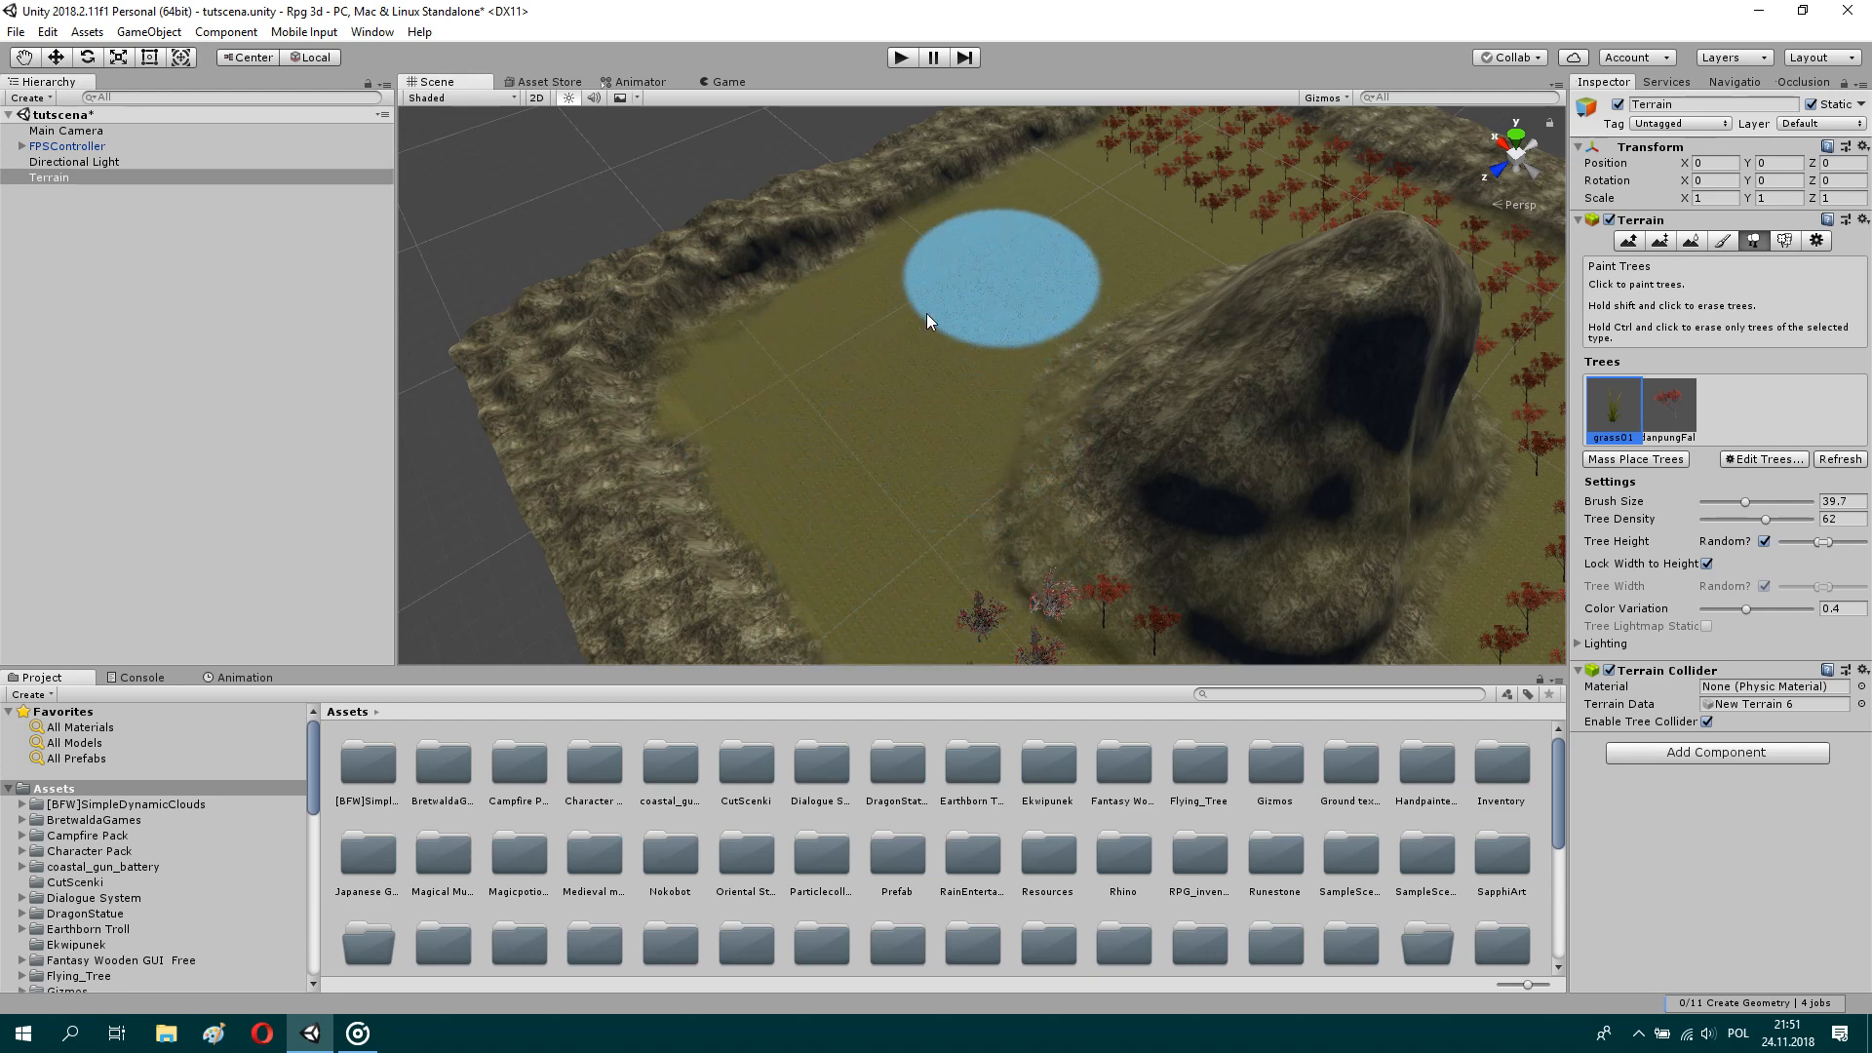
Step: Run the scene in play mode and walk through the grass and forest to inspect the finished vegetation
{"action": "left_click", "coordinate": [899, 59]}
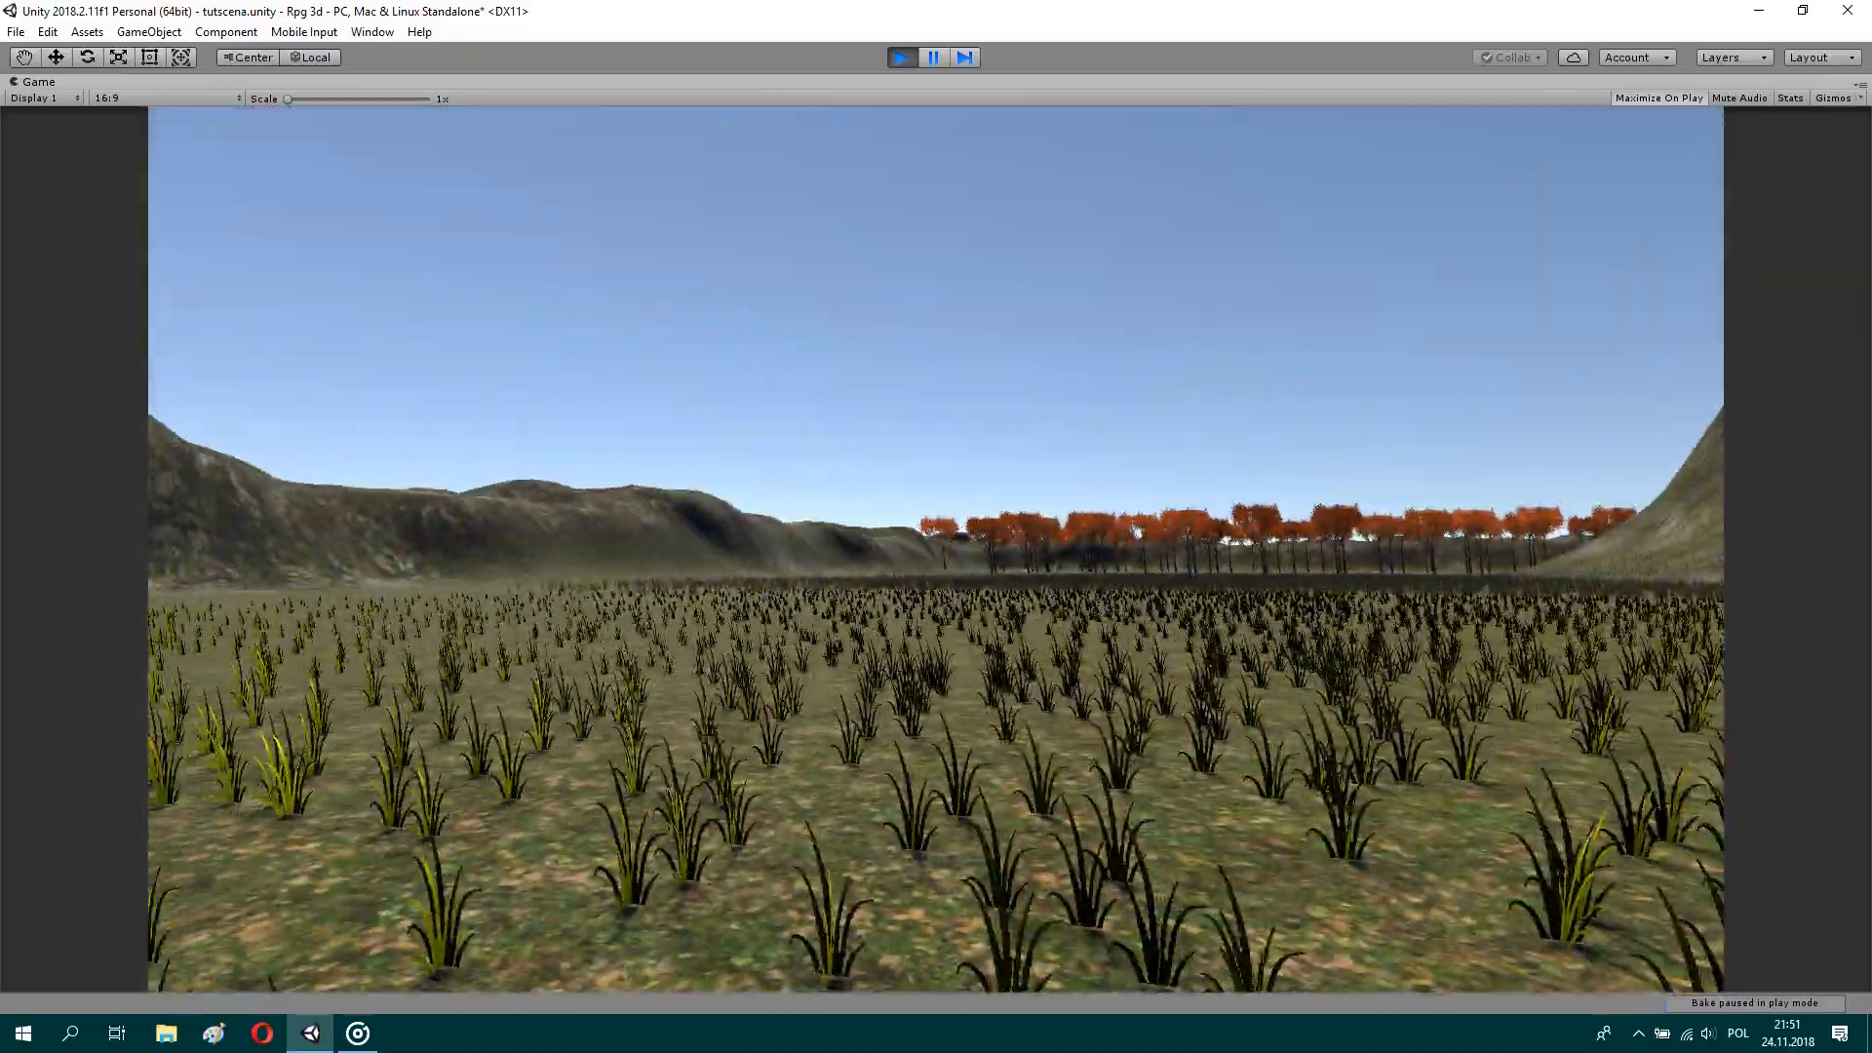
{"action": "key", "text": "w"}
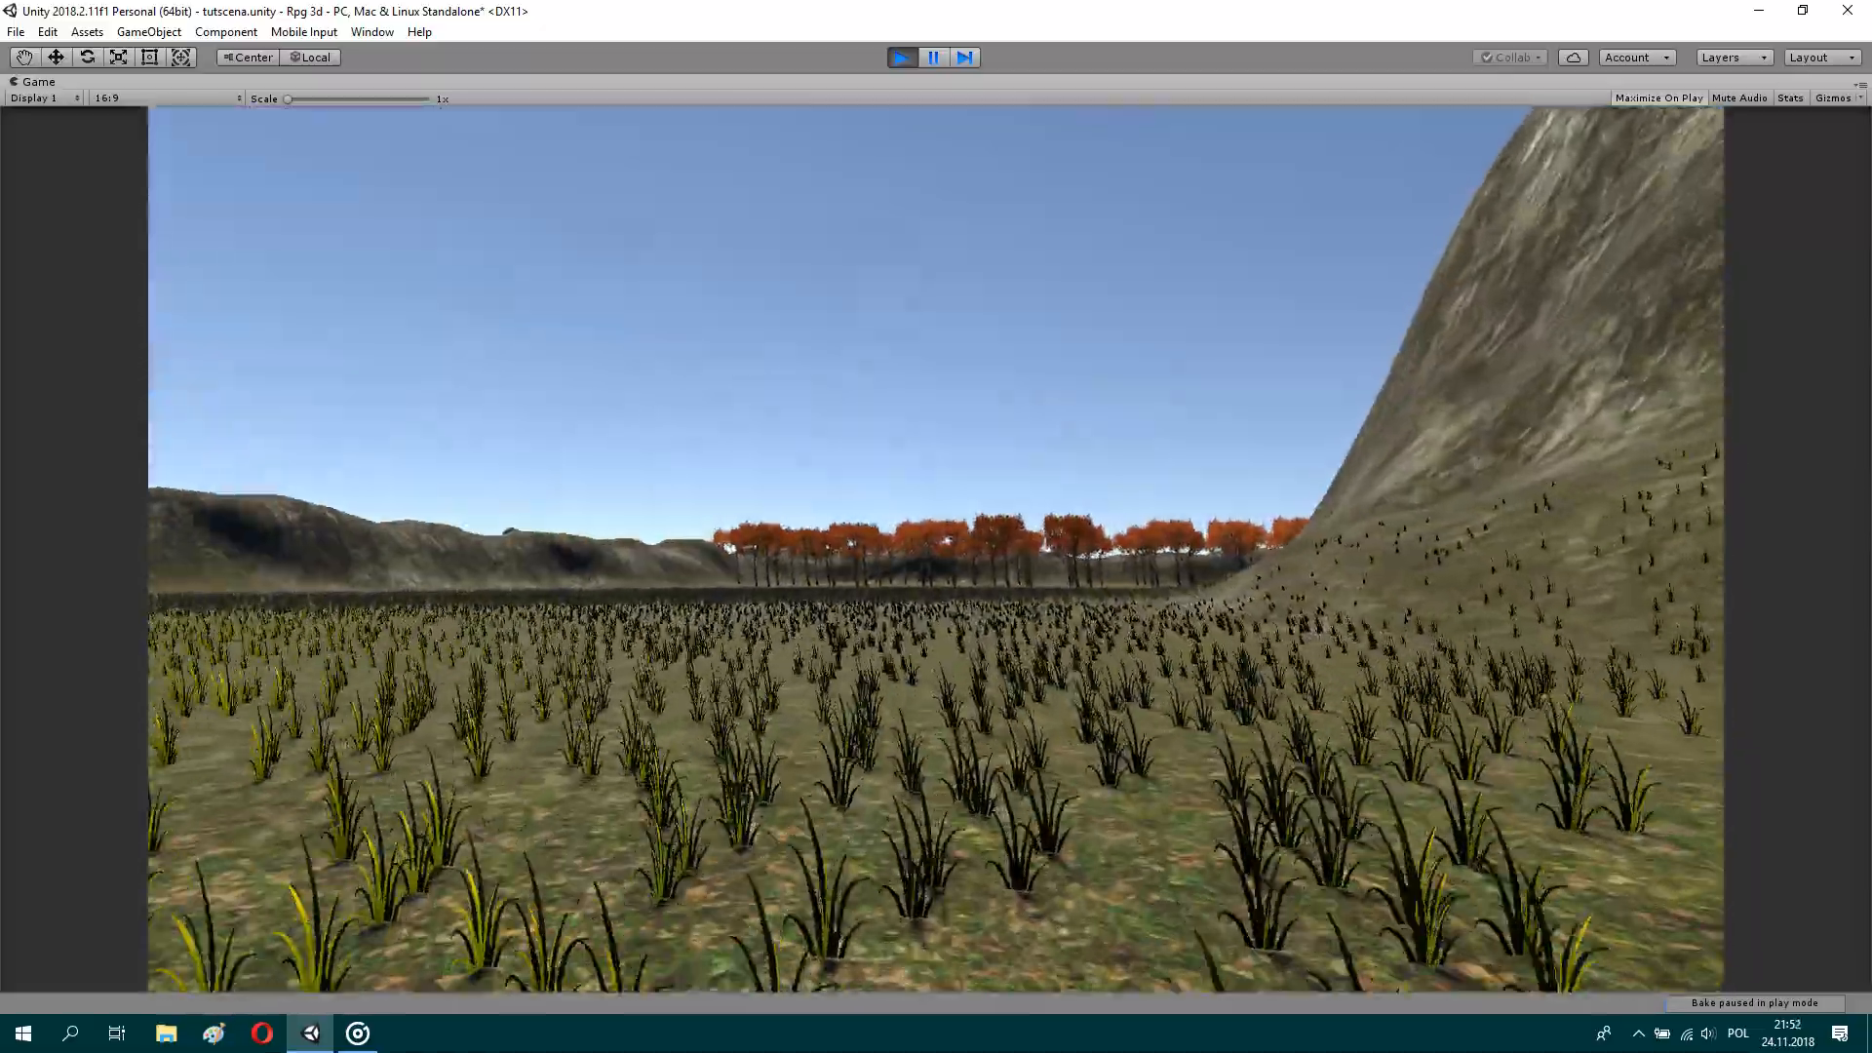
{"action": "key", "text": "w"}
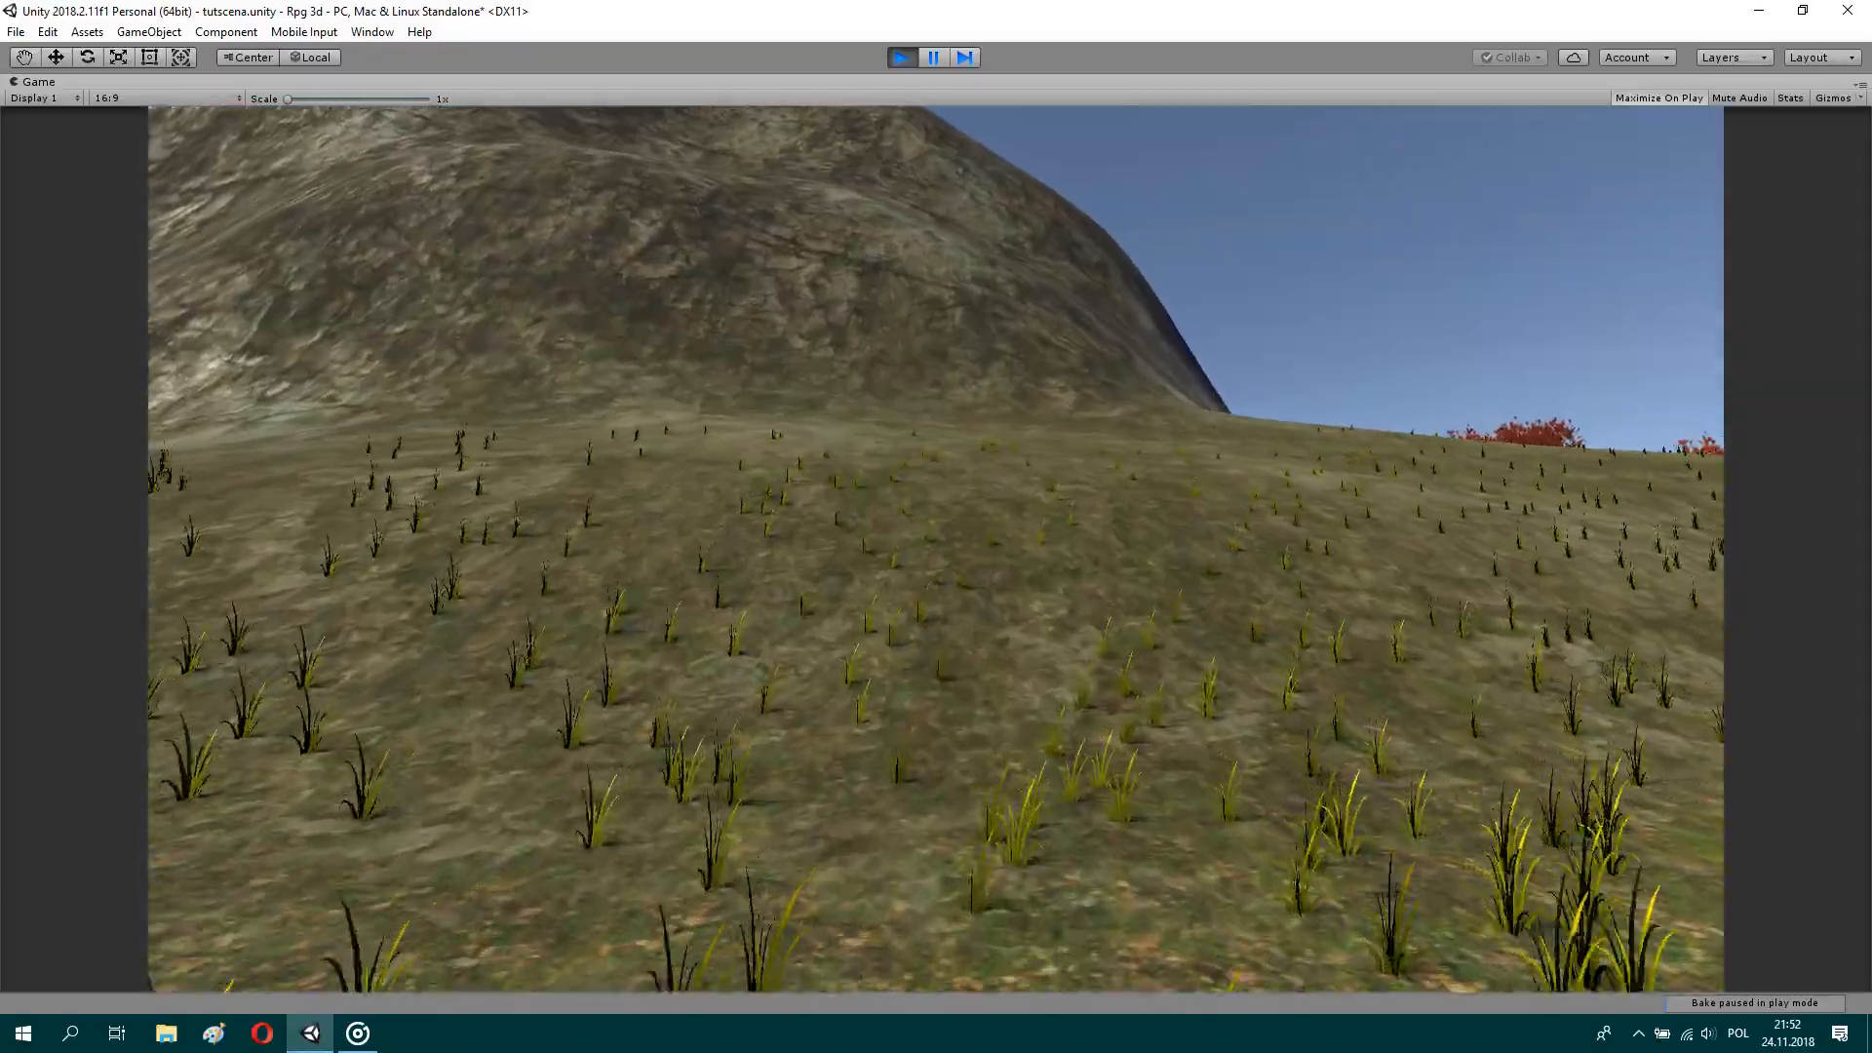
{"action": "key", "text": "w"}
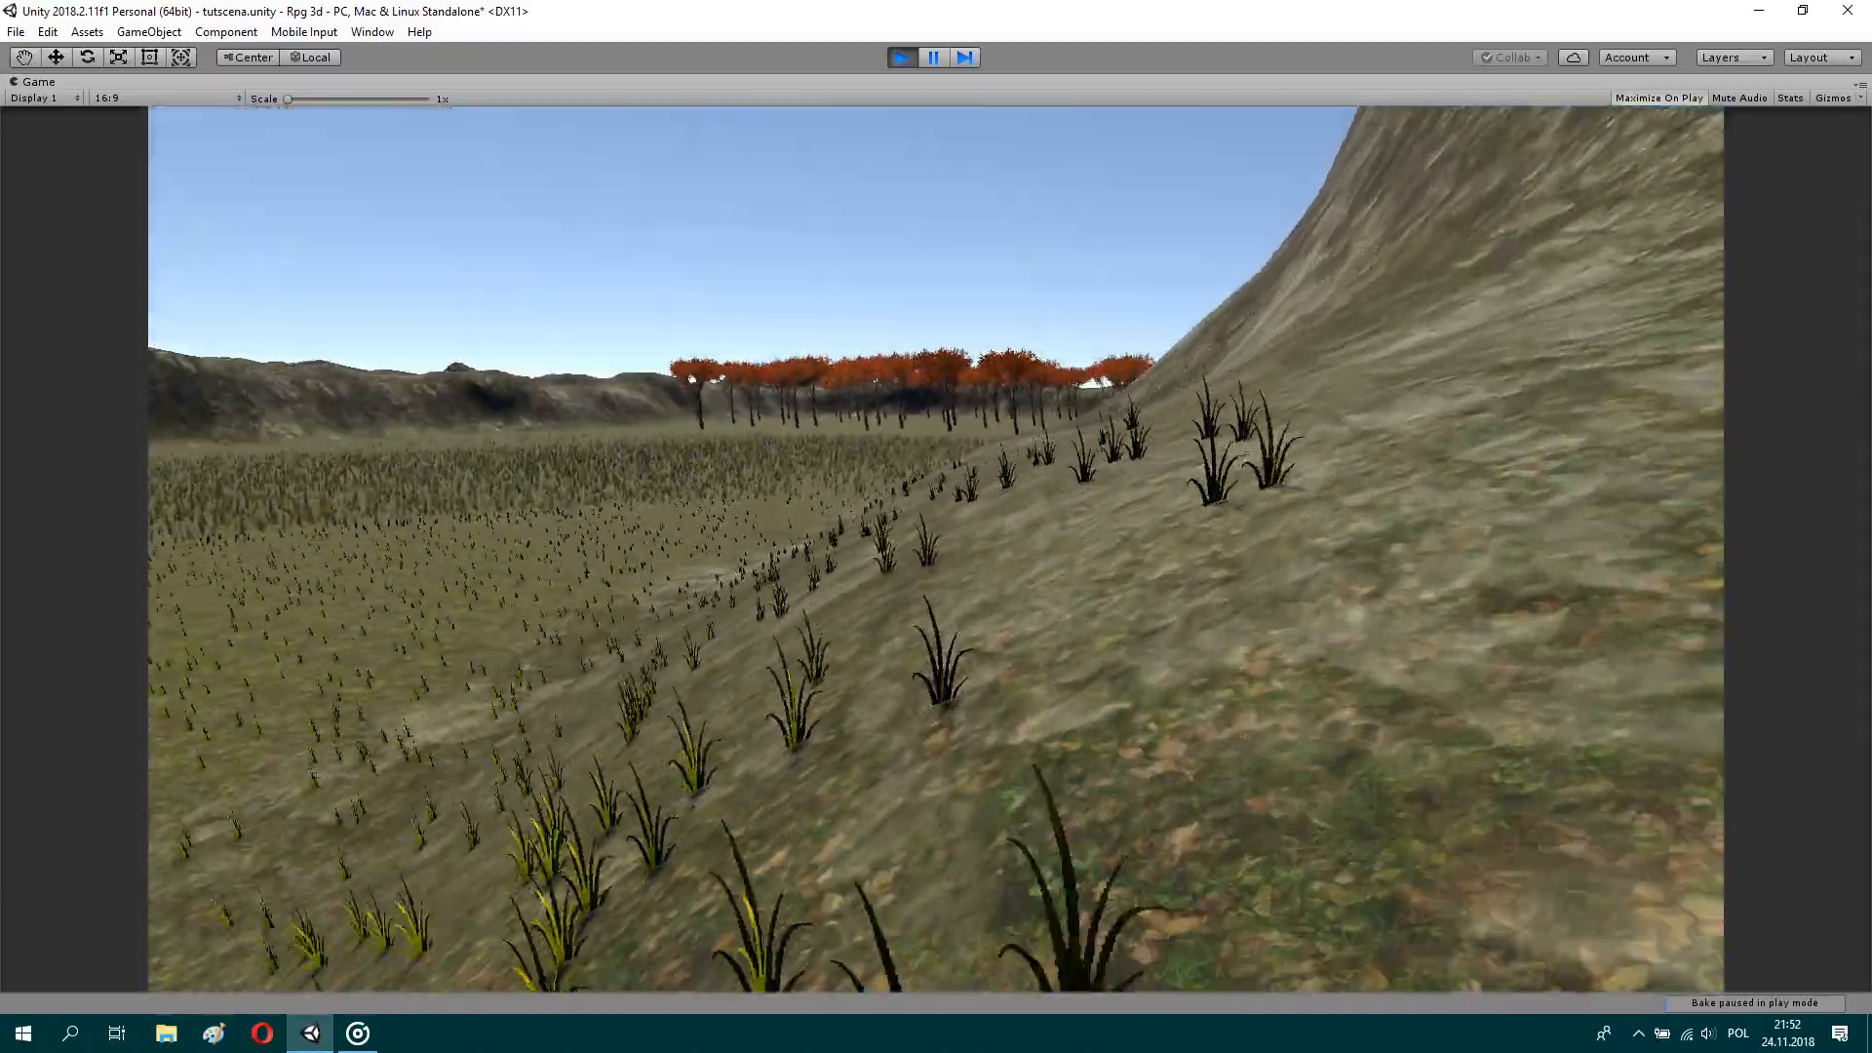
{"action": "key", "text": "w"}
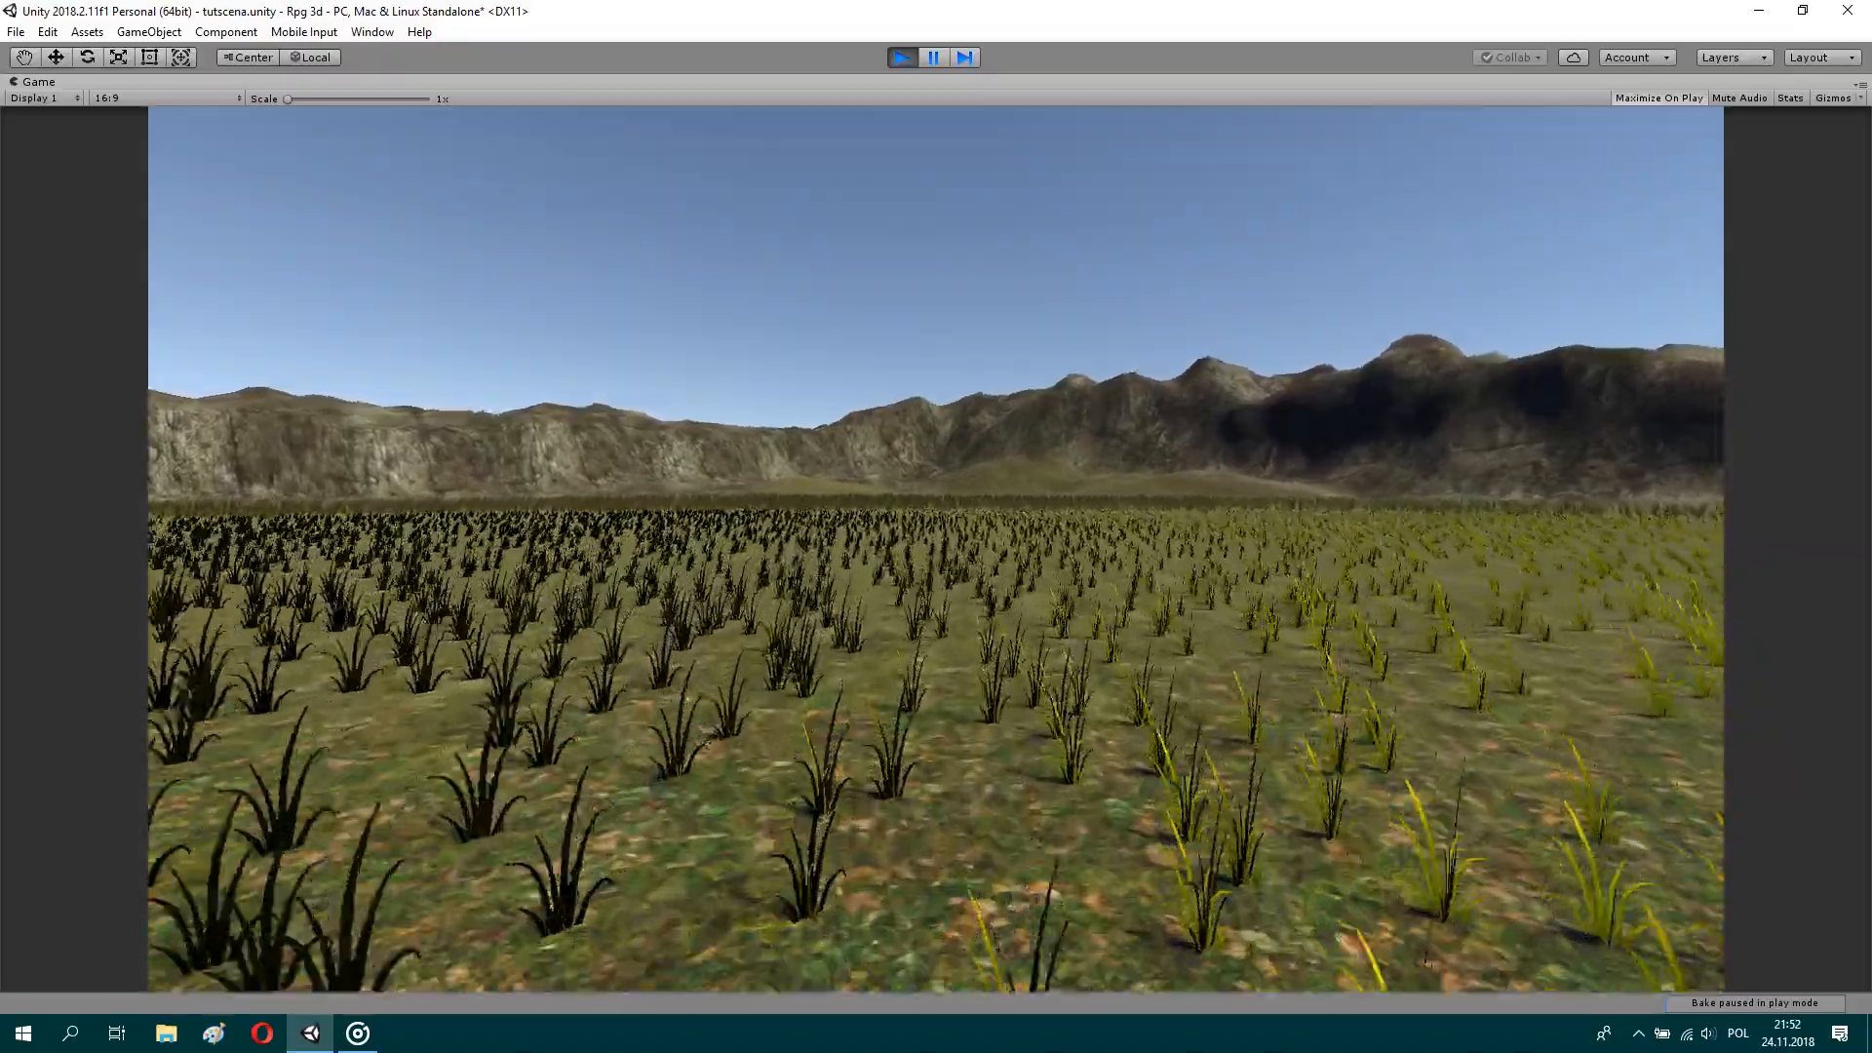
{"action": "key", "text": "w"}
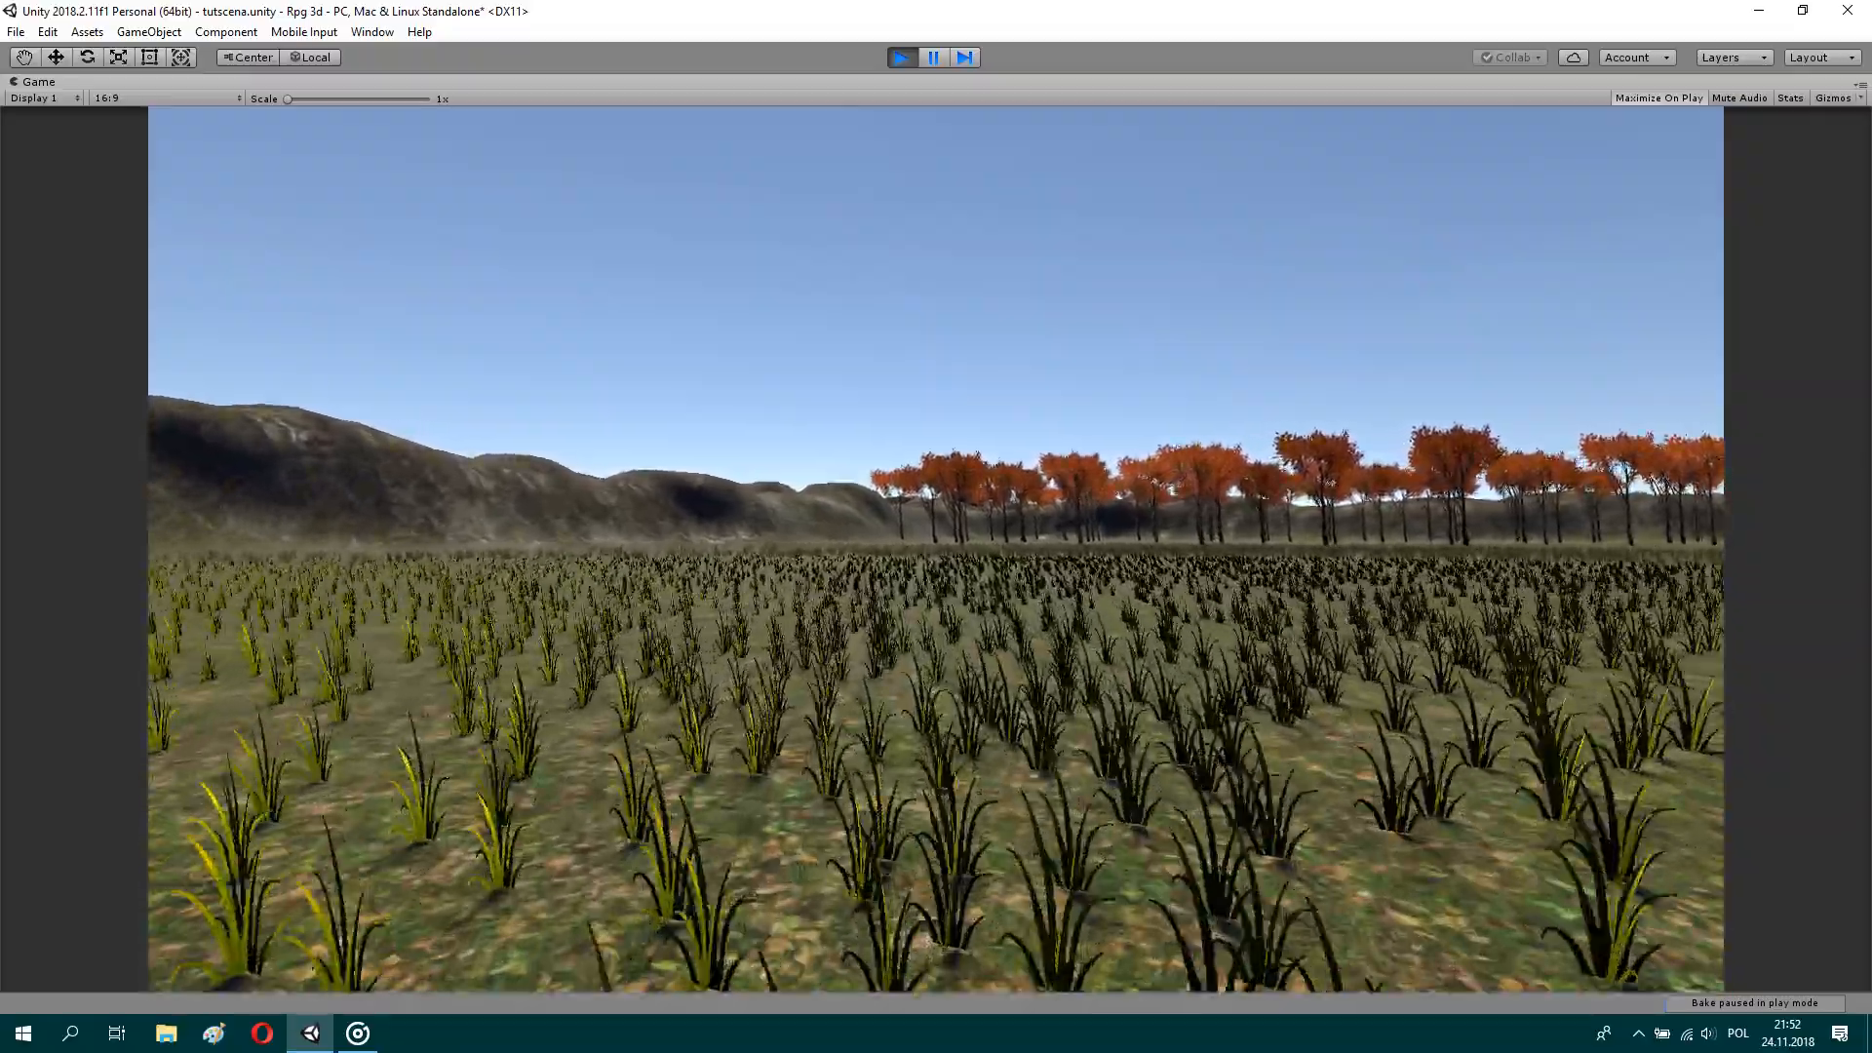
{"action": "key", "text": "w"}
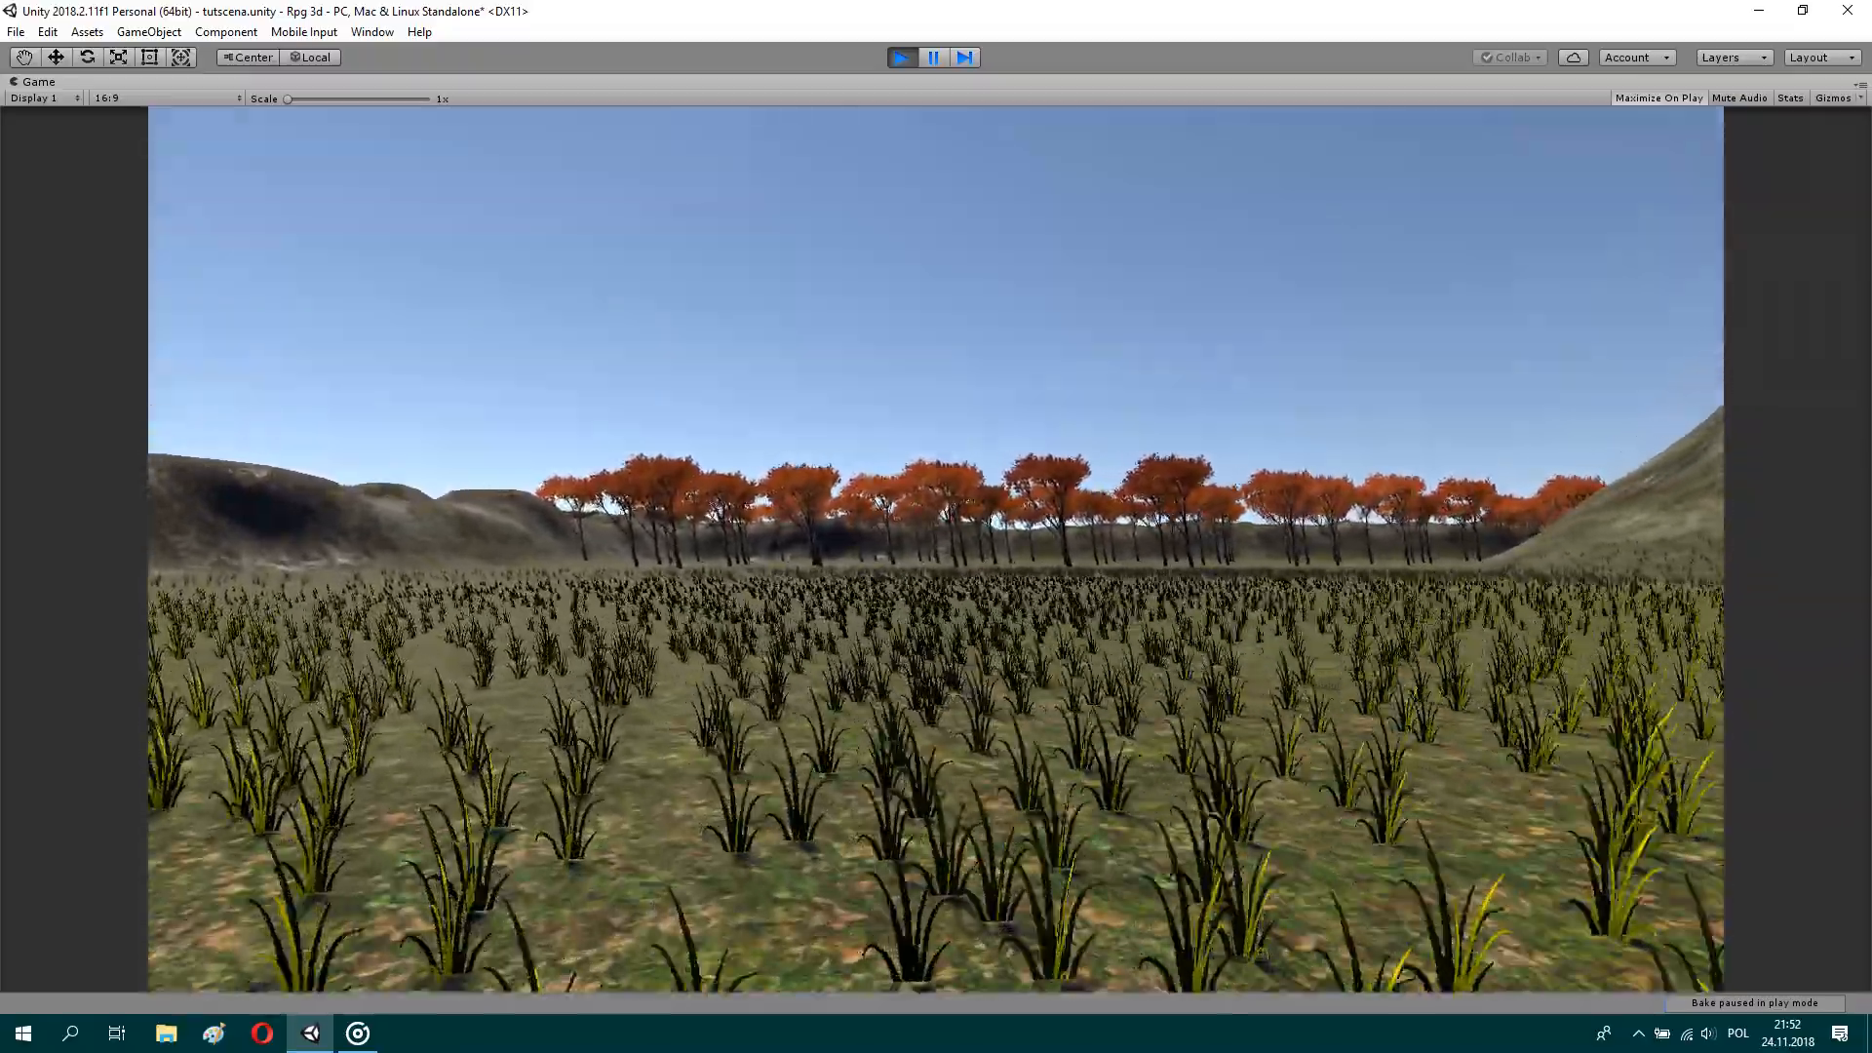
{"action": "key", "text": "w"}
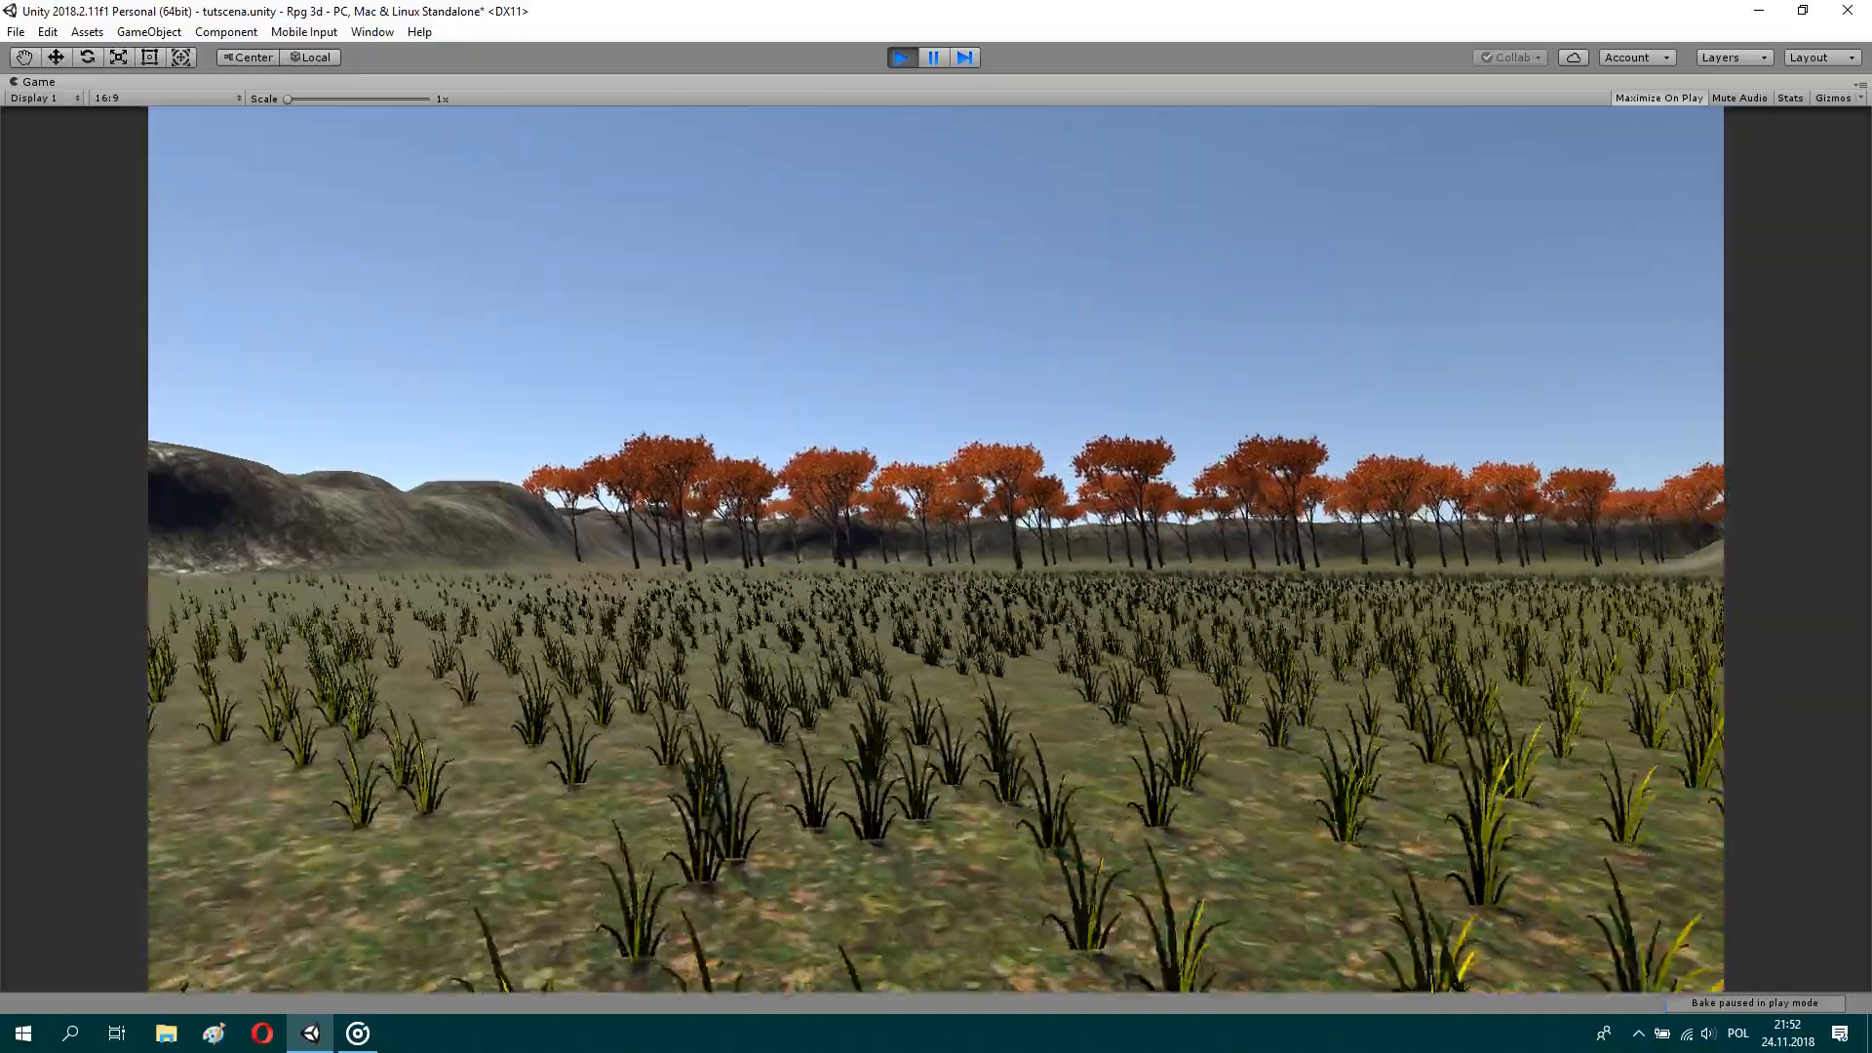
{"action": "key", "text": "w"}
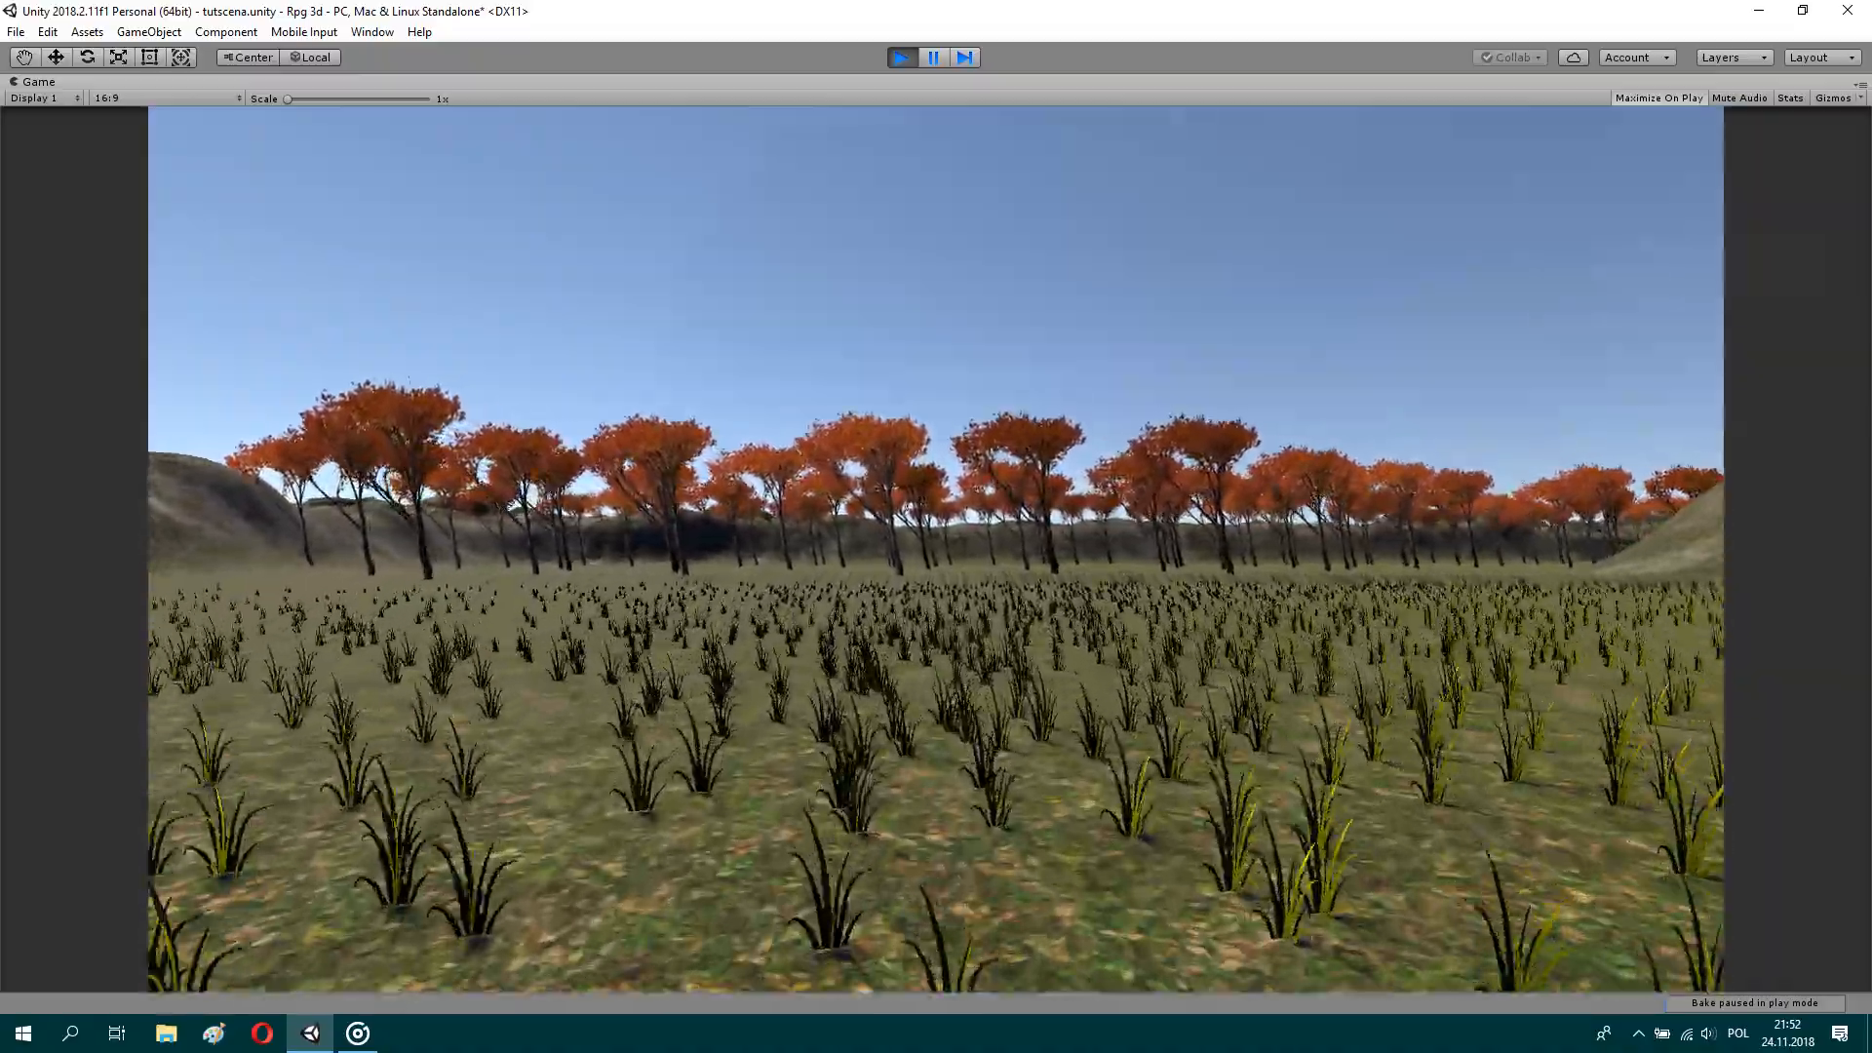
{"action": "key", "text": "w"}
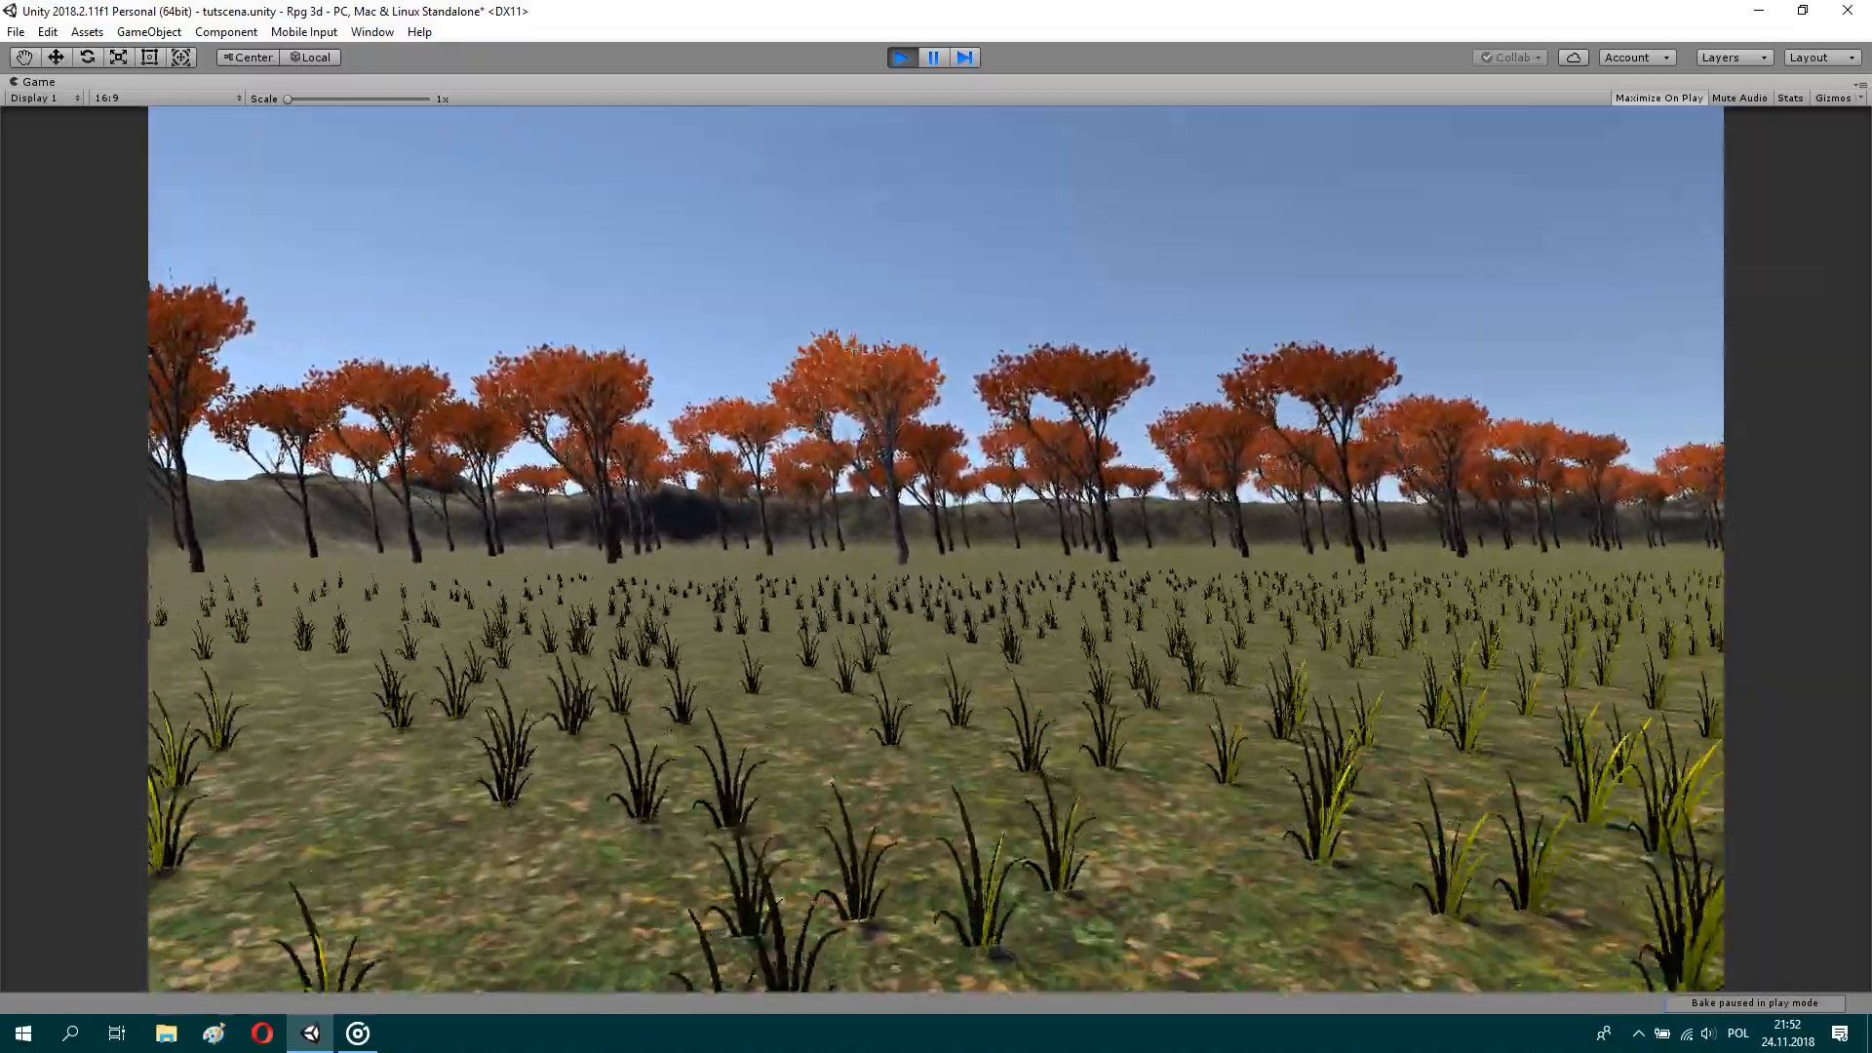
{"action": "key", "text": "w"}
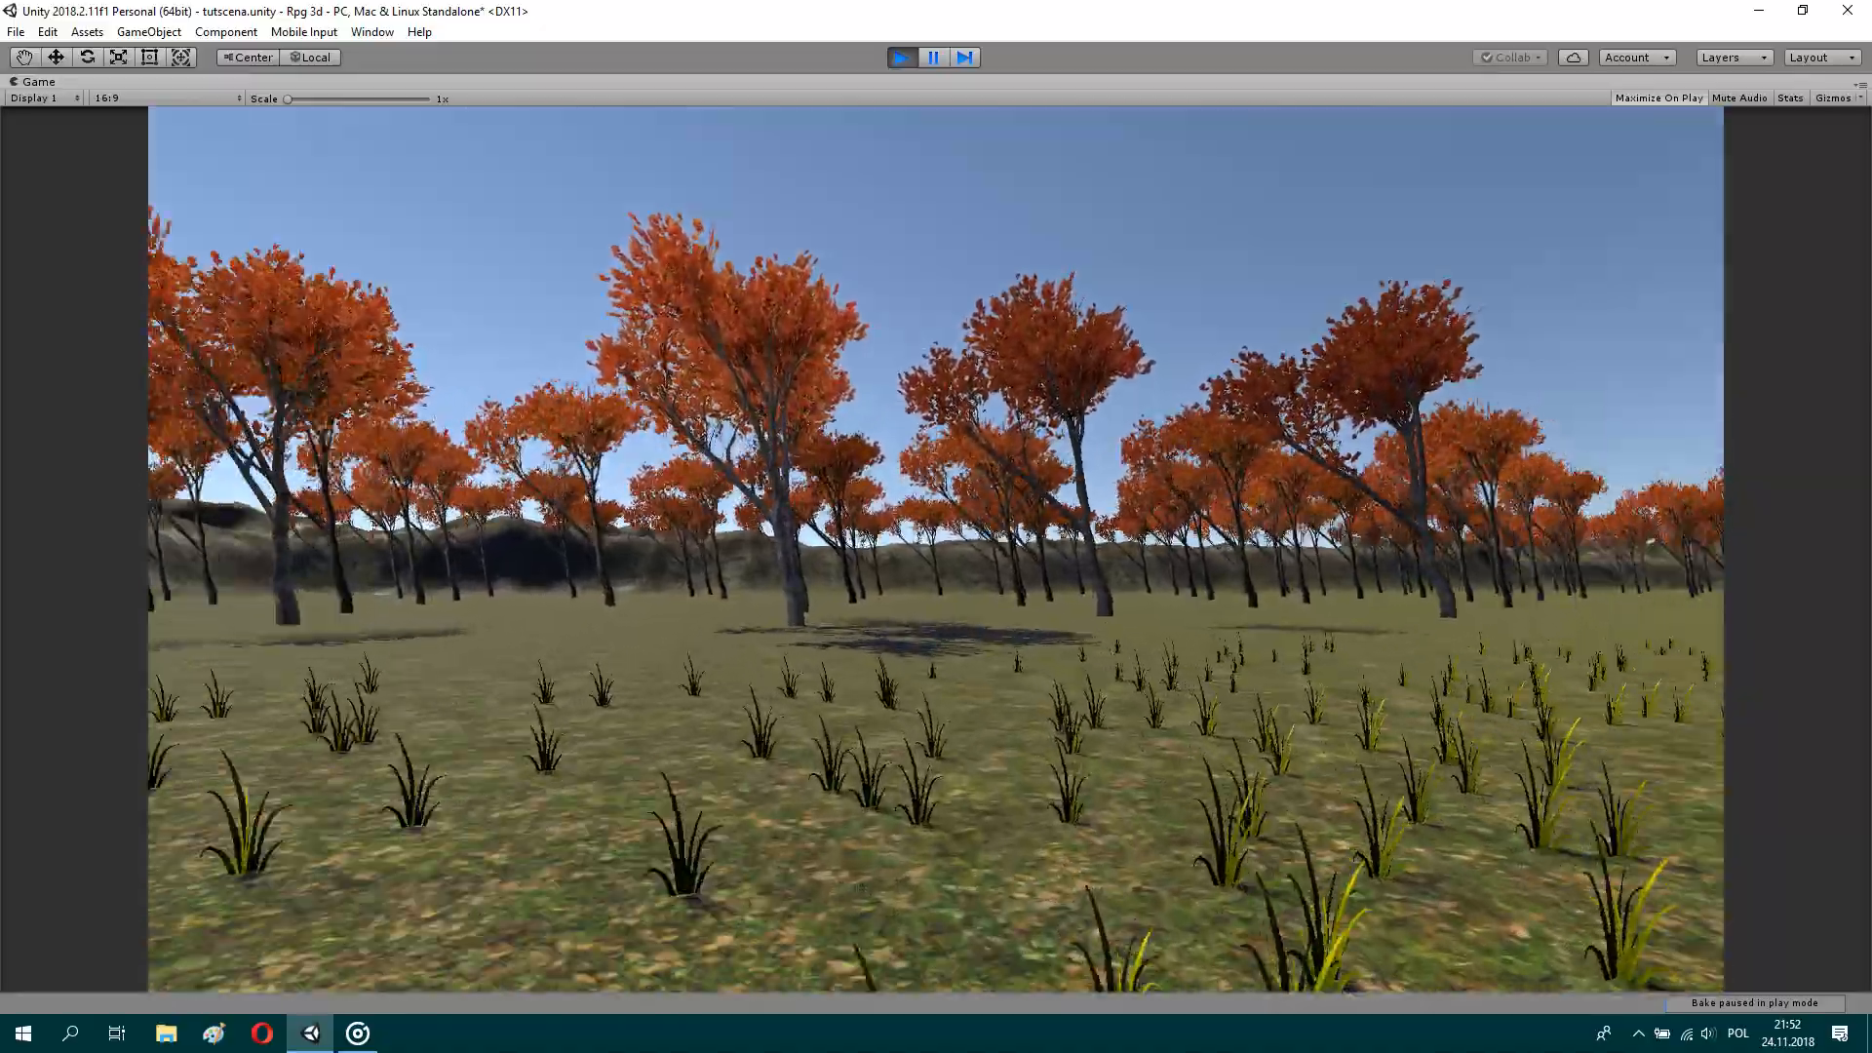
{"action": "key", "text": "w"}
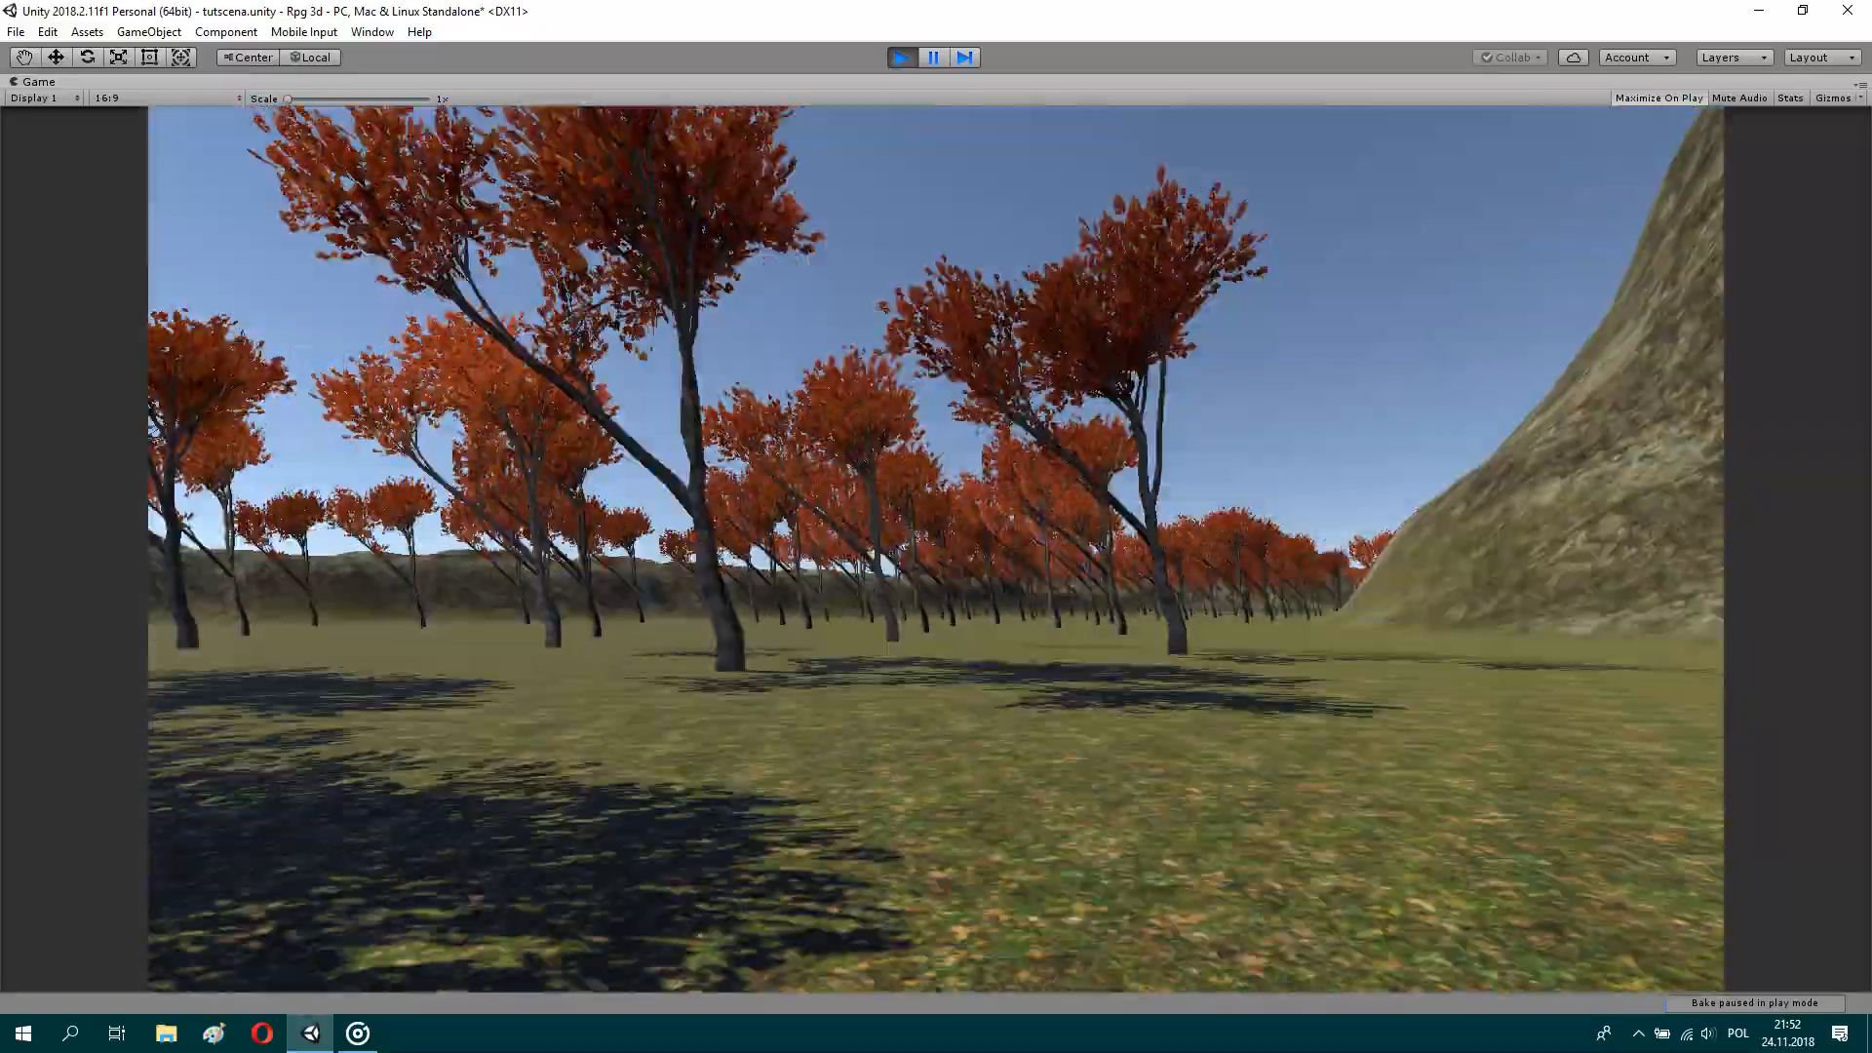
{"action": "key", "text": "w"}
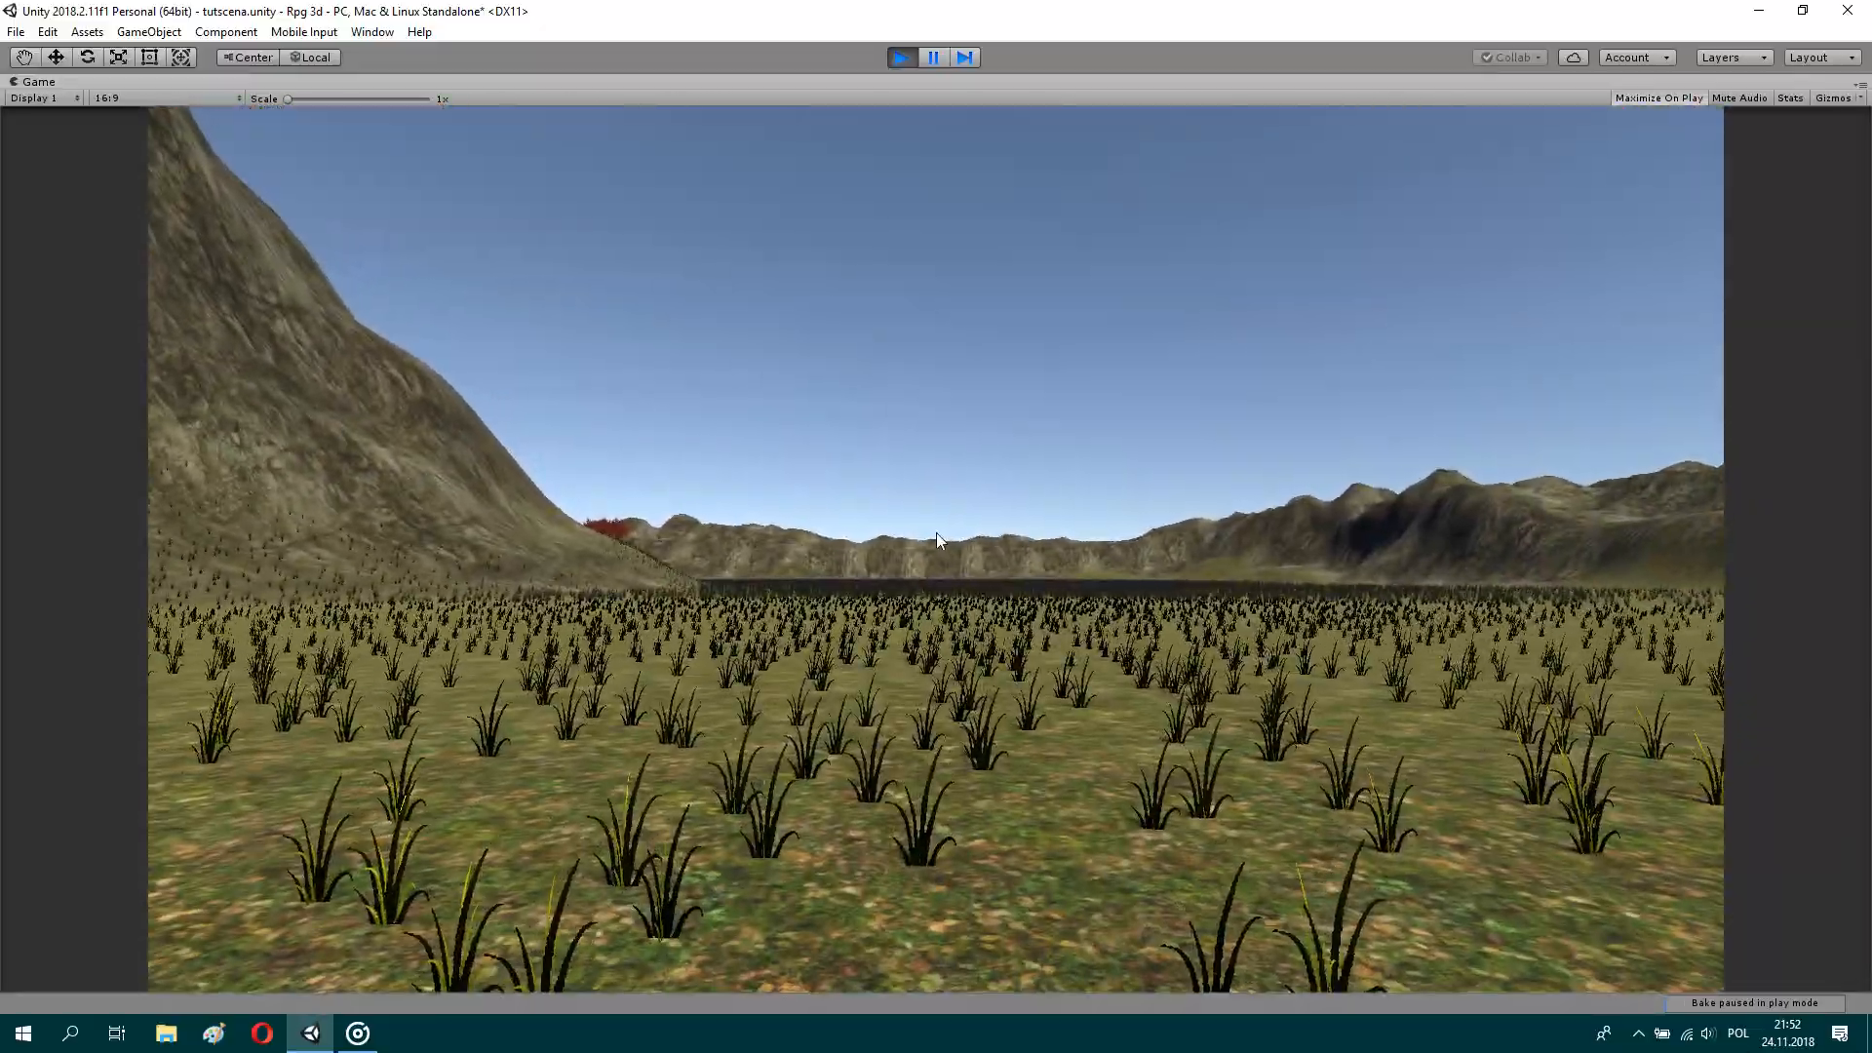
{"action": "key", "text": "w"}
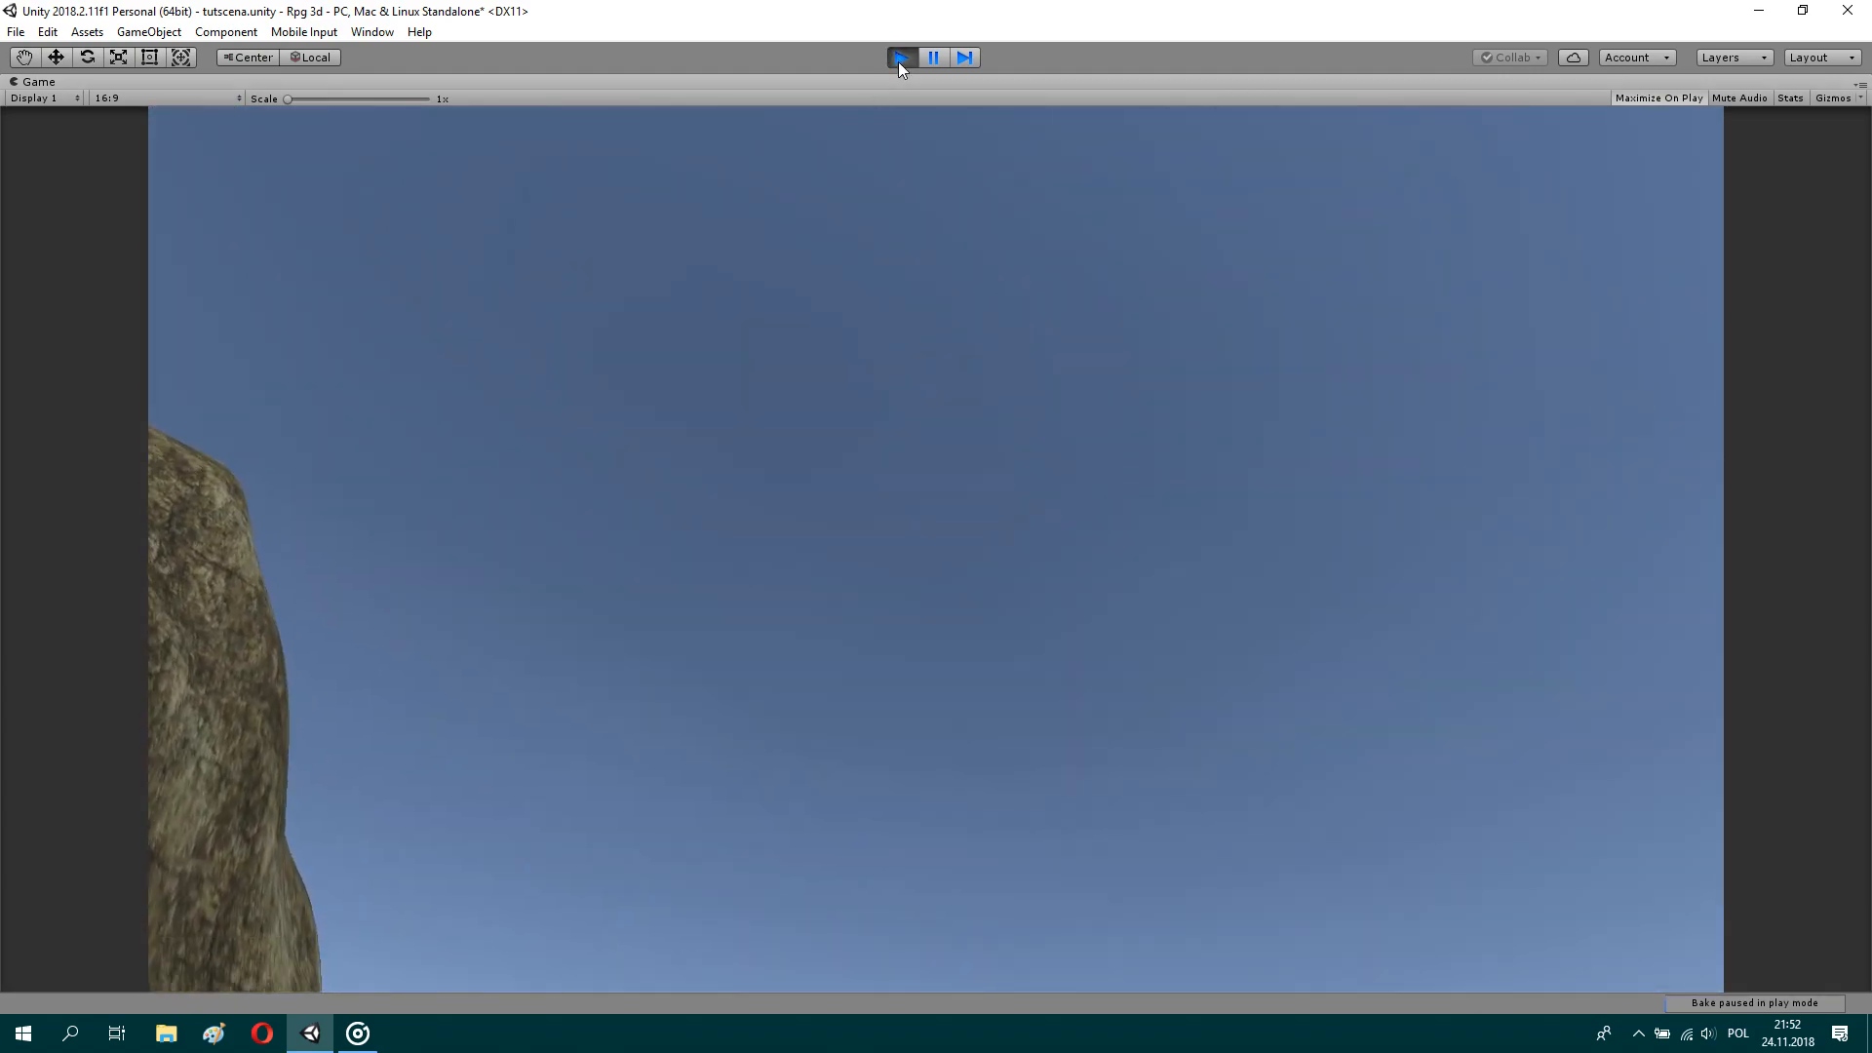